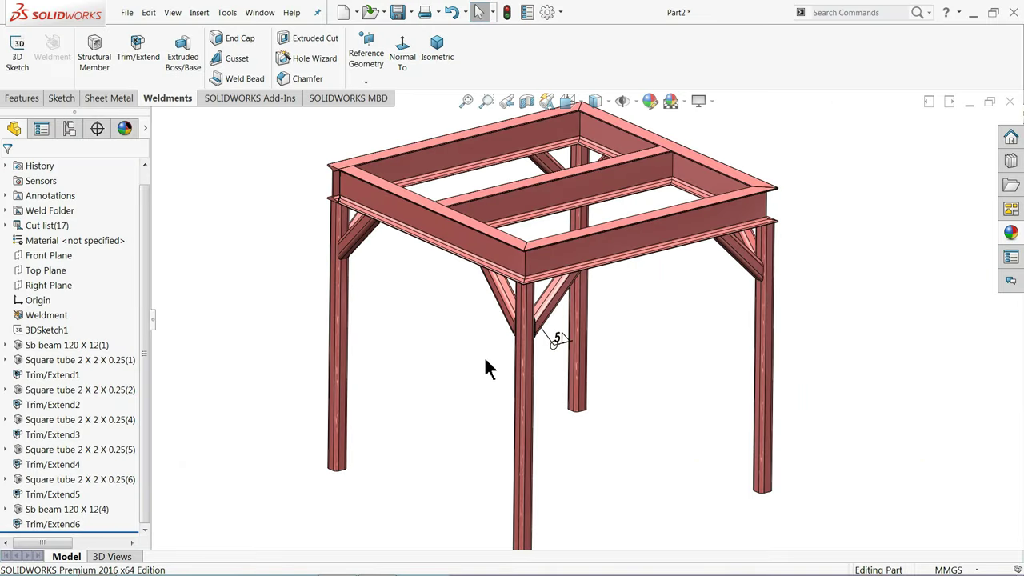
Orbit and zoom around the red weldment frame to view it from different angles
middle_click_drag(485, 368, 481, 364)
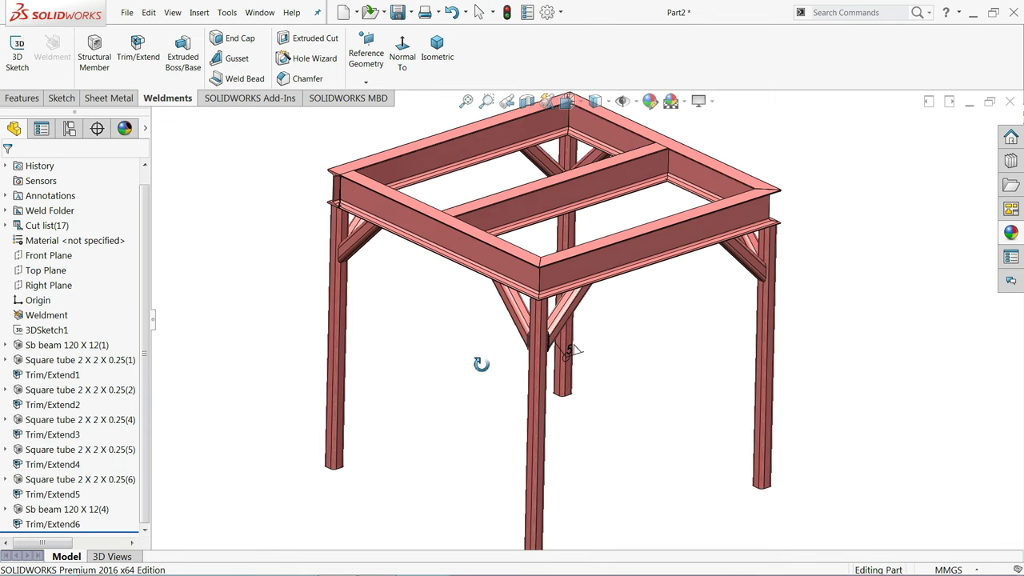
scroll(477, 352, "up", 3)
mouse_move(478, 352)
middle_mouse_down()
mouse_move(636, 334)
mouse_move(633, 342)
middle_mouse_up()
scroll(589, 312, "down", 1)
scroll(585, 315, "down", 2)
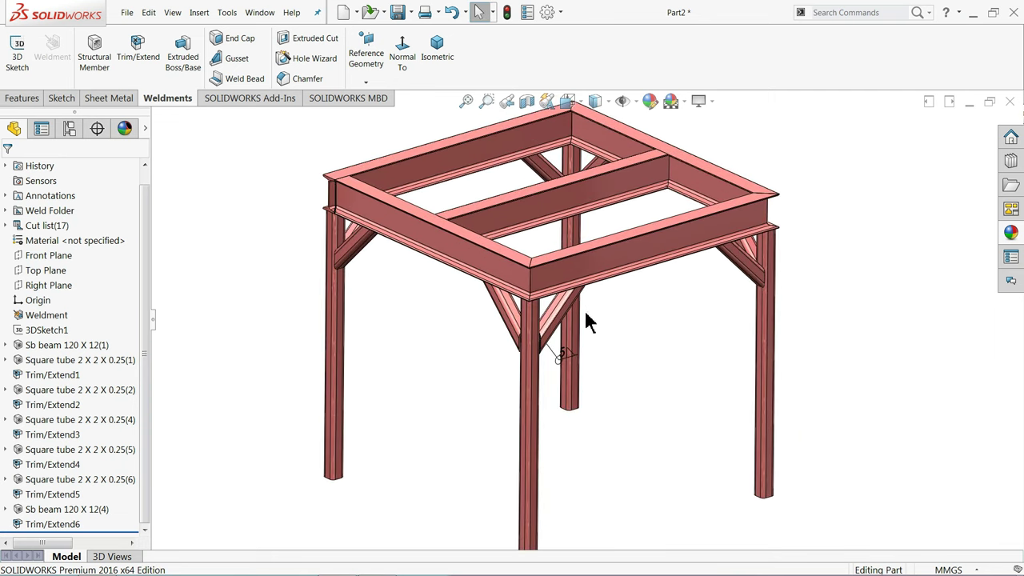
Select the front I-beam and front square-tube leg to inspect them, zooming in and out
left_click(478, 264)
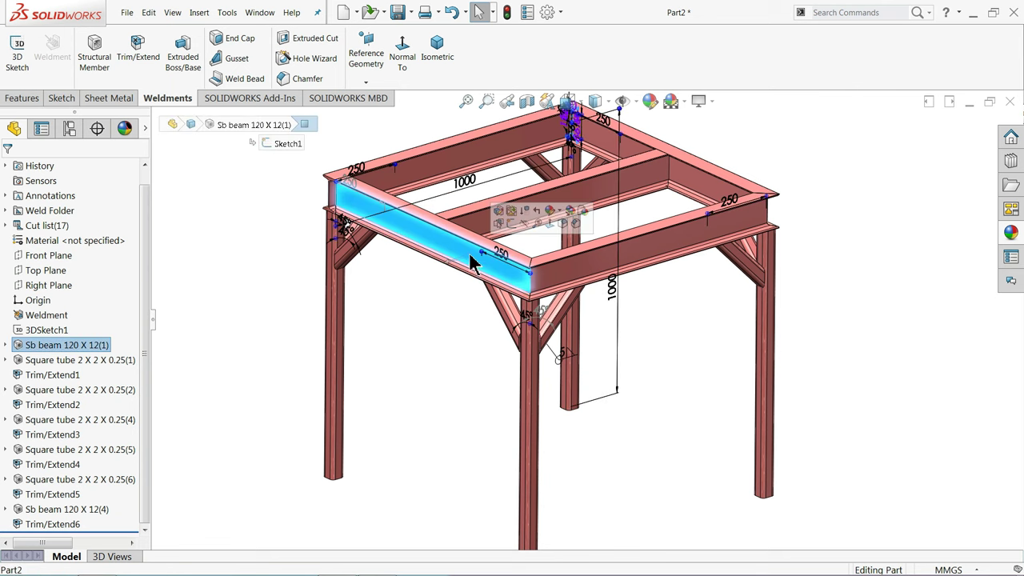
left_click(530, 368)
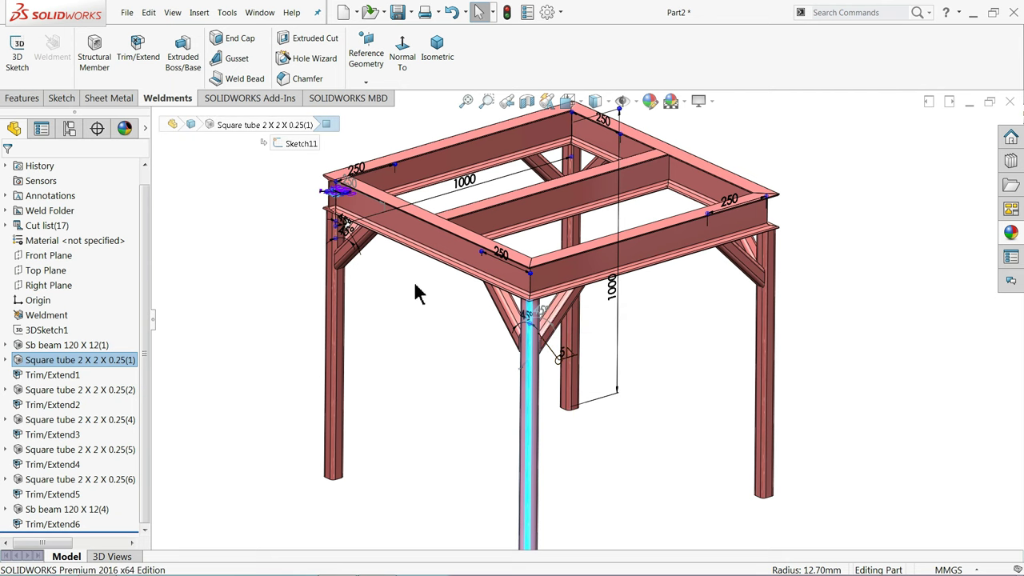
scroll(331, 199, "down", 2)
scroll(417, 252, "down", 4)
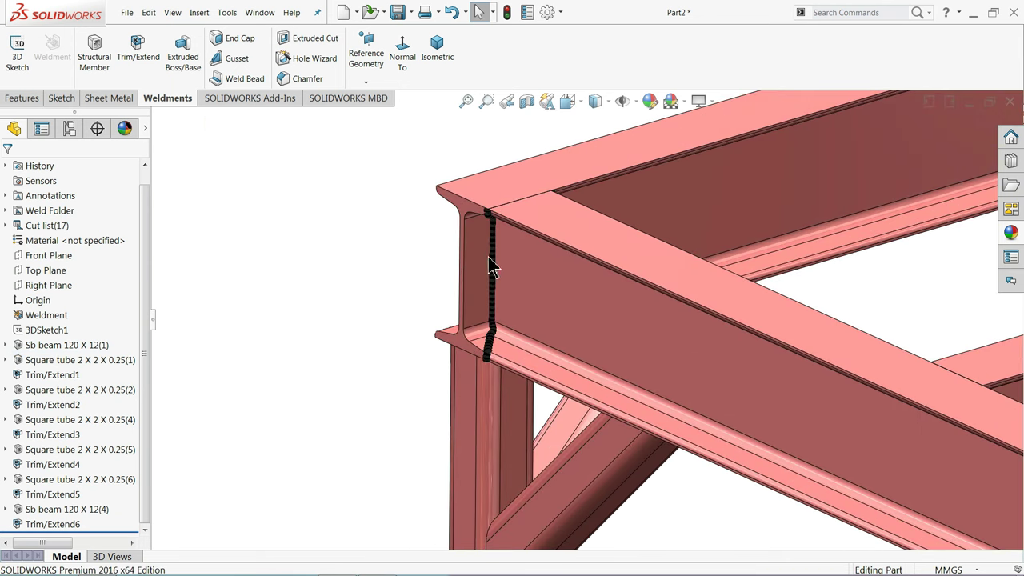
scroll(419, 281, "up", 3)
scroll(434, 304, "up", 2)
scroll(448, 312, "up", 2)
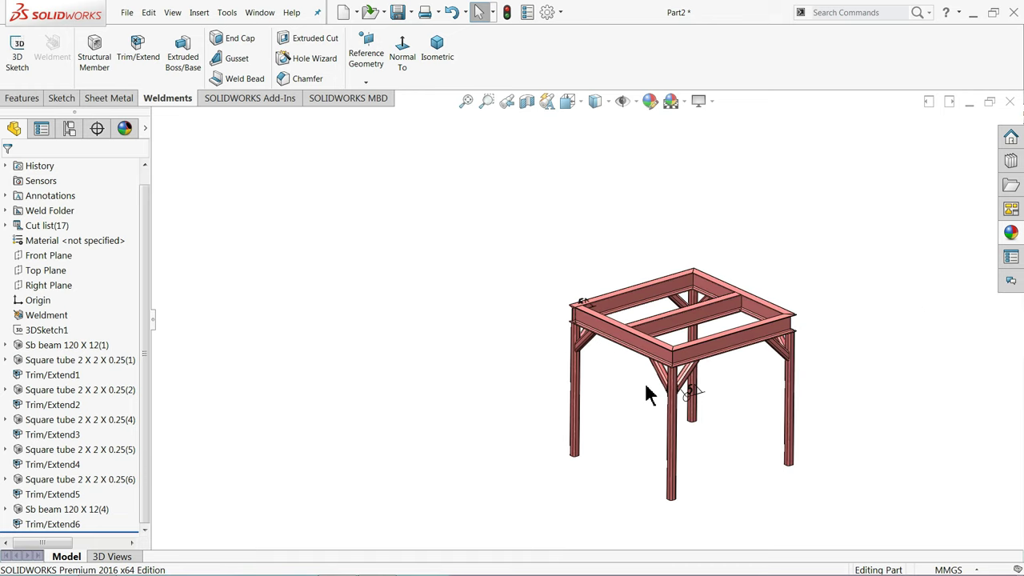
scroll(688, 404, "down", 3)
scroll(729, 412, "up", 1)
scroll(712, 412, "down", 3)
scroll(681, 400, "up", 2)
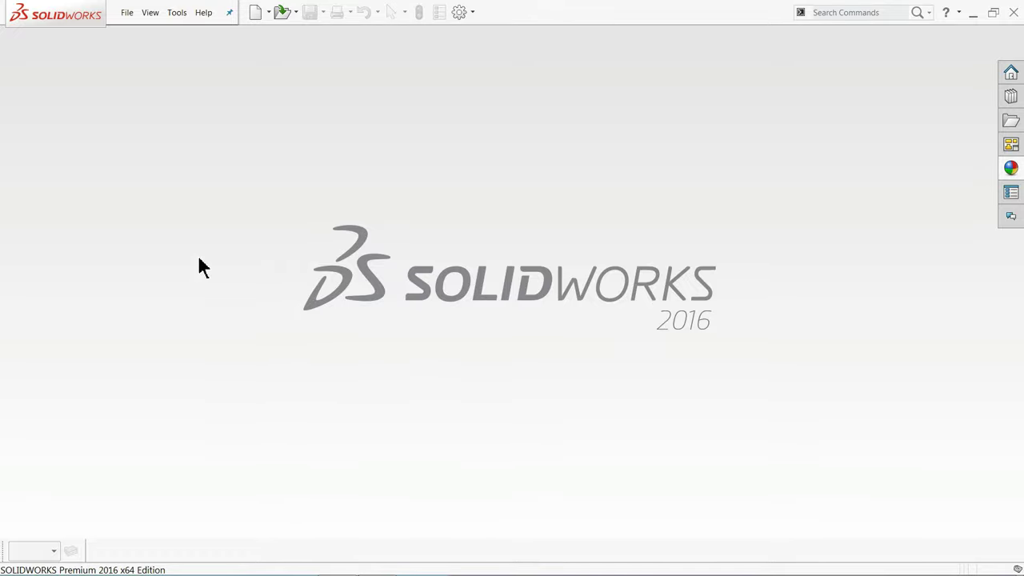
Create a new blank Part document from File > New
left_click(127, 12)
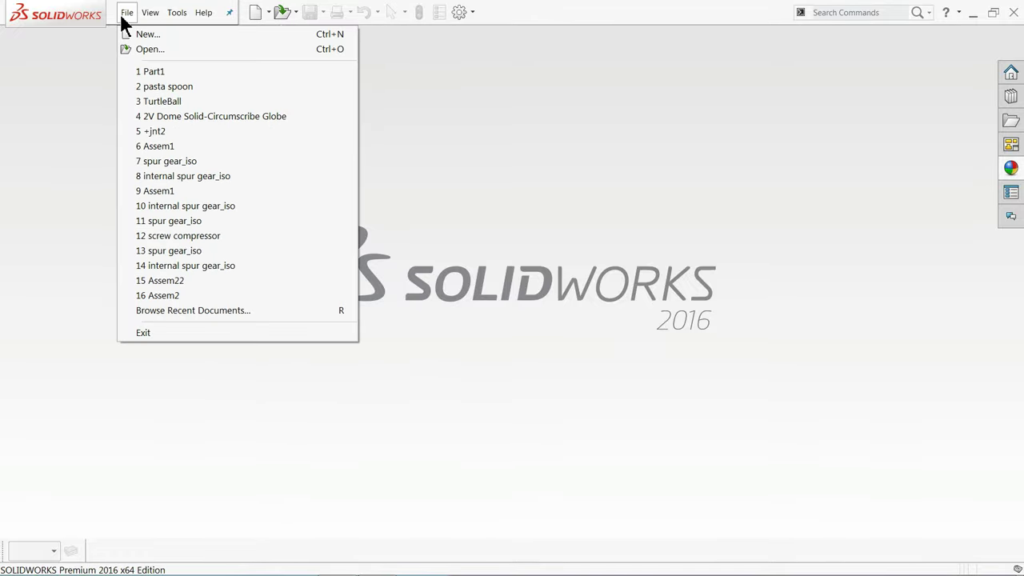
left_click(136, 35)
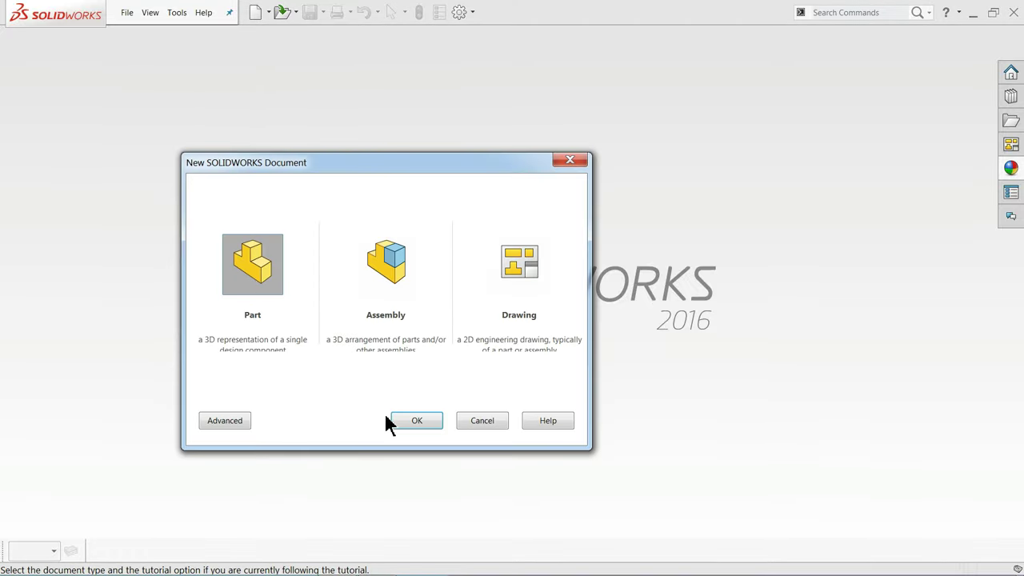
left_click(412, 422)
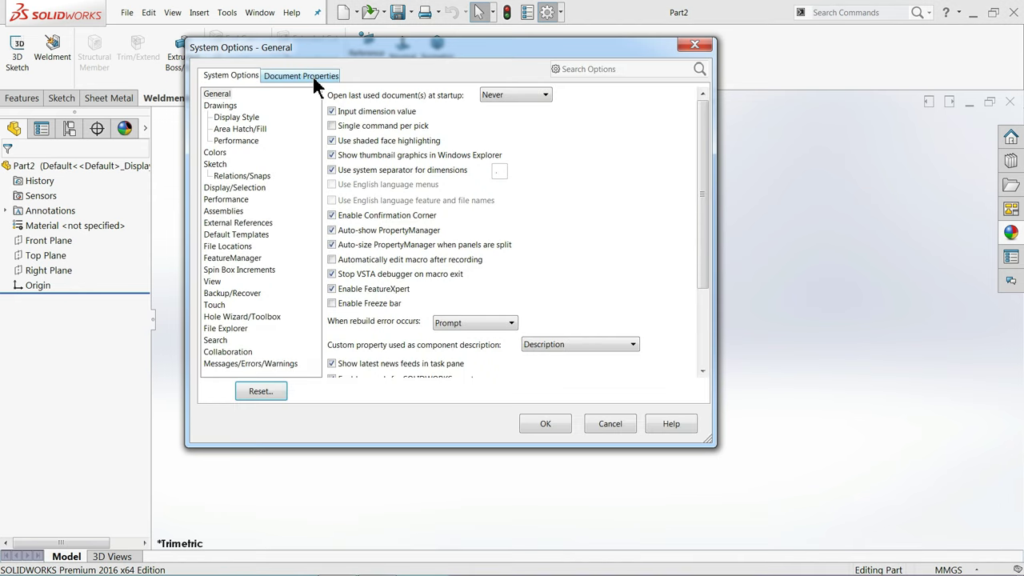
Set Part2's shaded image quality close to High under Document Properties > Image Quality
left_click(308, 75)
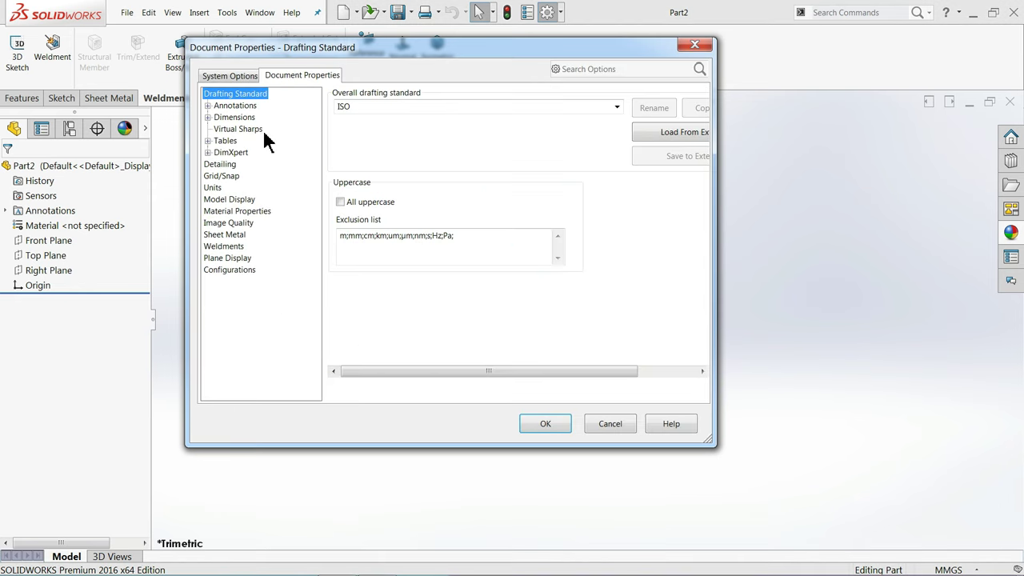
left_click(221, 166)
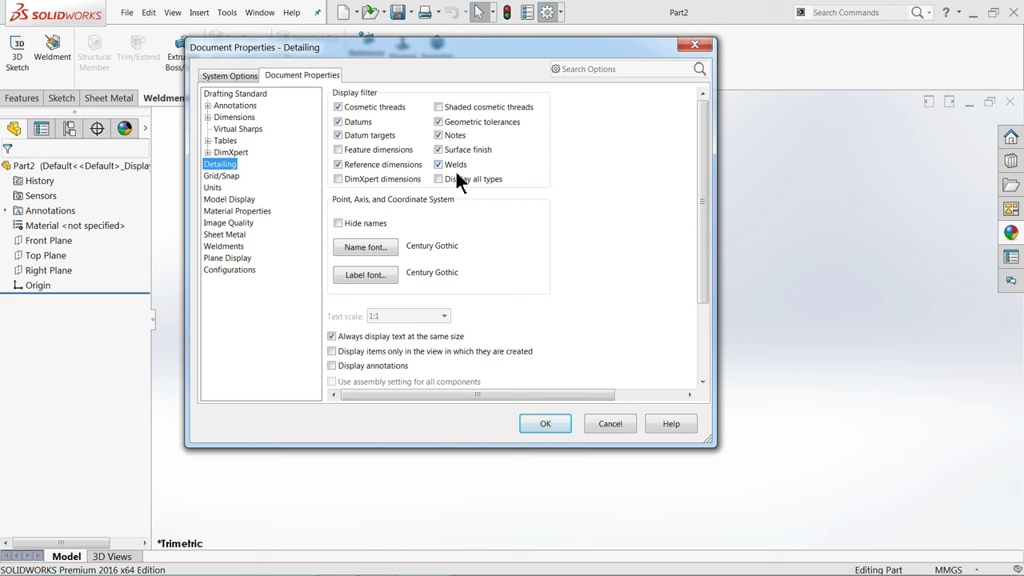
left_click(229, 223)
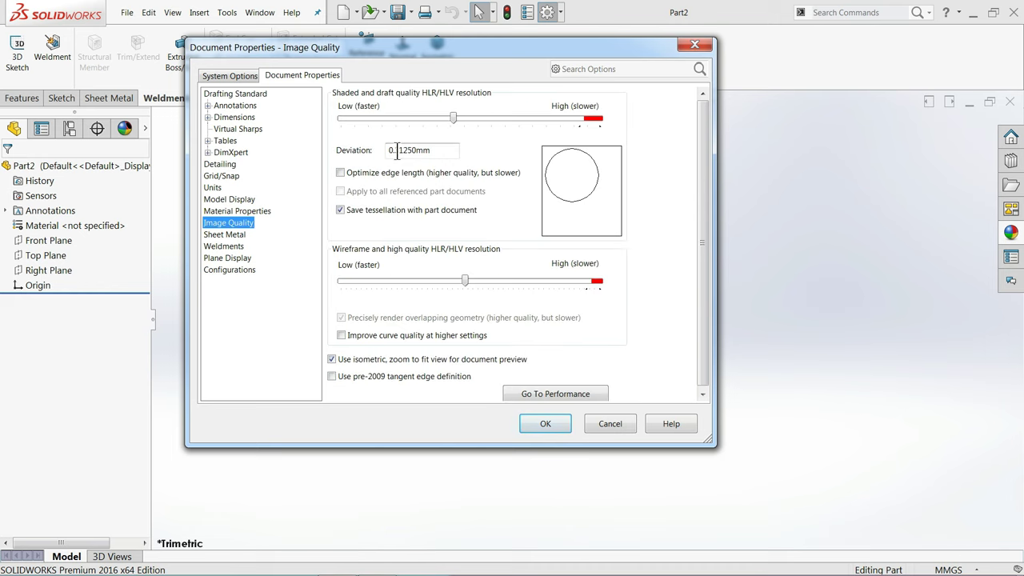
left_click_drag(453, 118, 571, 119)
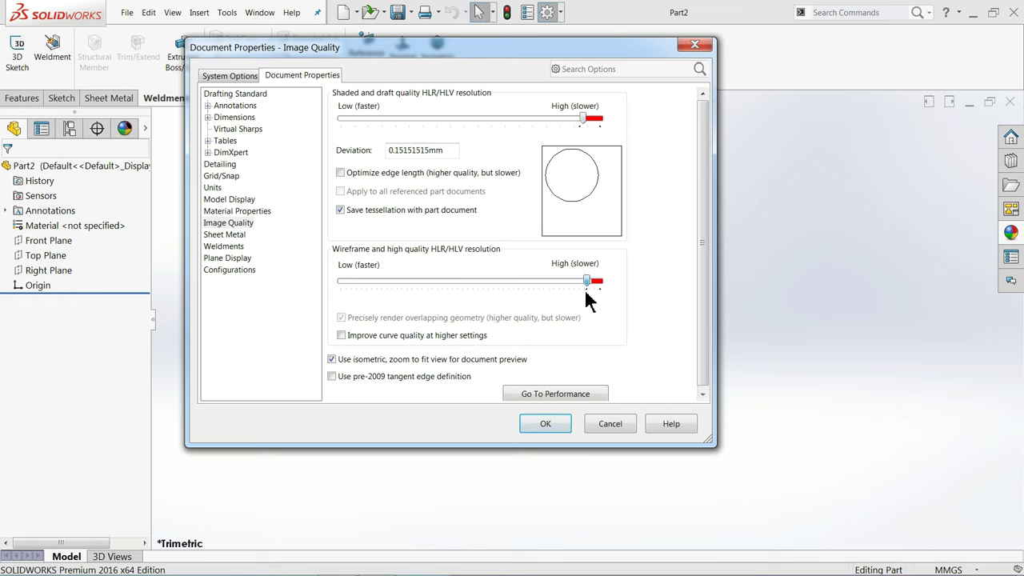
left_click(542, 425)
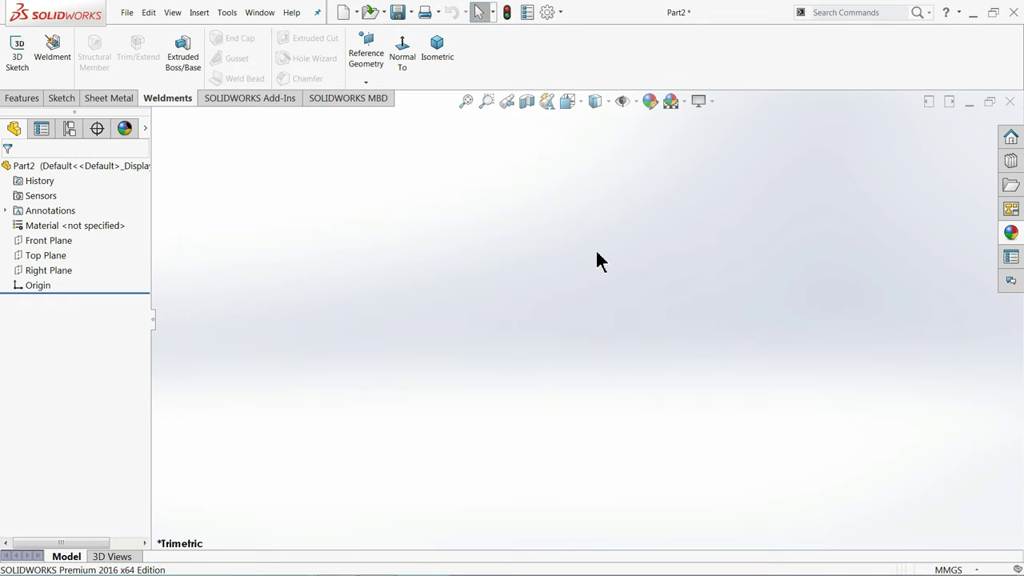
Apply the Plain White scene as the part's background
left_click(684, 101)
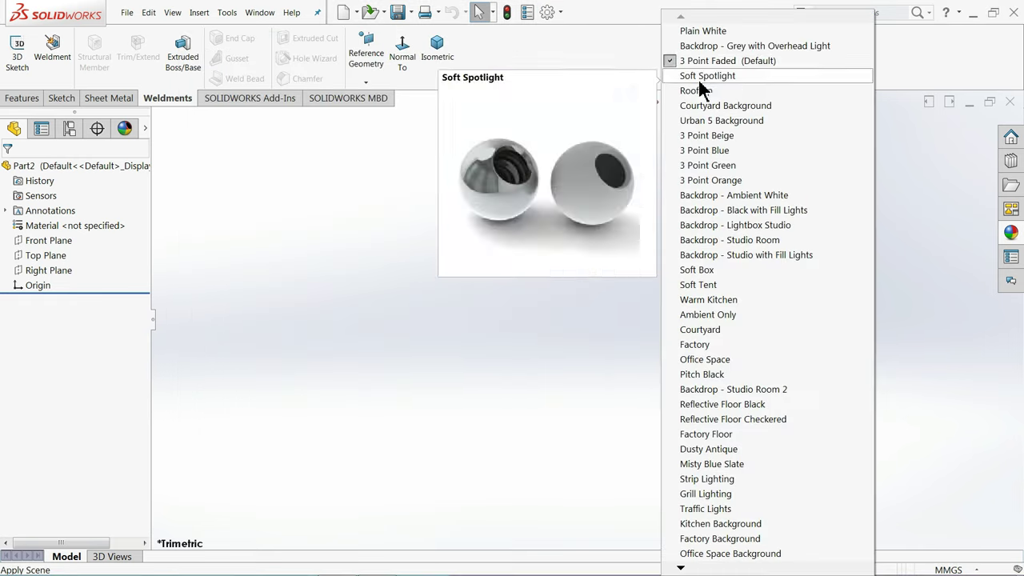
left_click(709, 31)
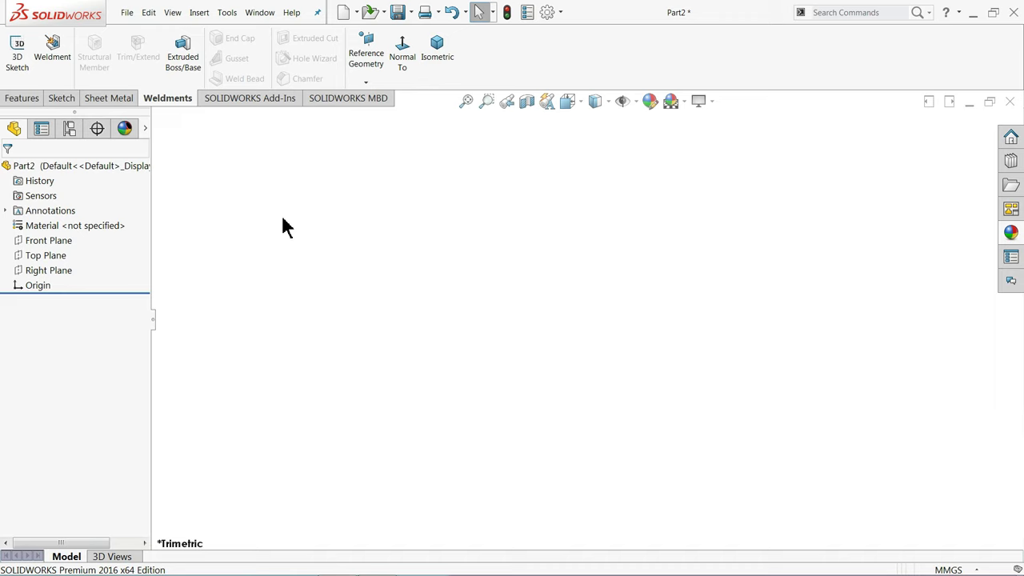
Start a new 3D sketch from the Sketch tab
left_click(64, 101)
left_click(17, 84)
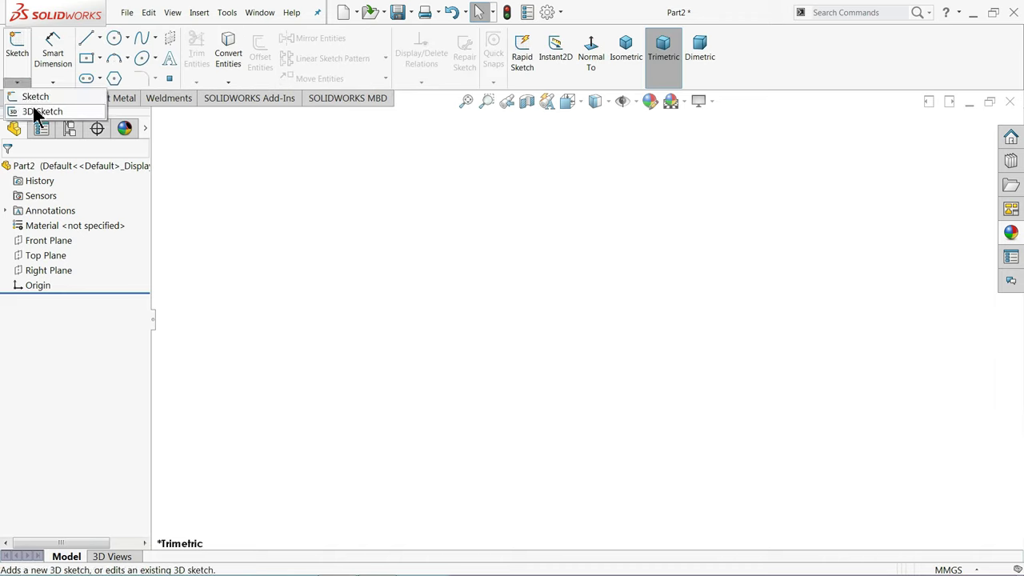
left_click(34, 110)
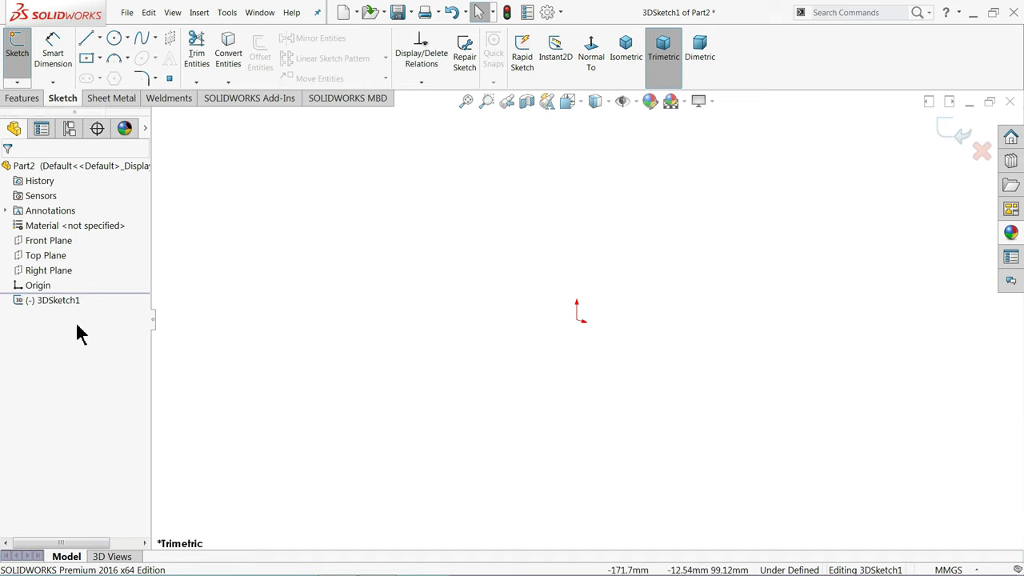
Draw three connected lines from the origin: vertical up, sloped top, vertical down
left_click(85, 40)
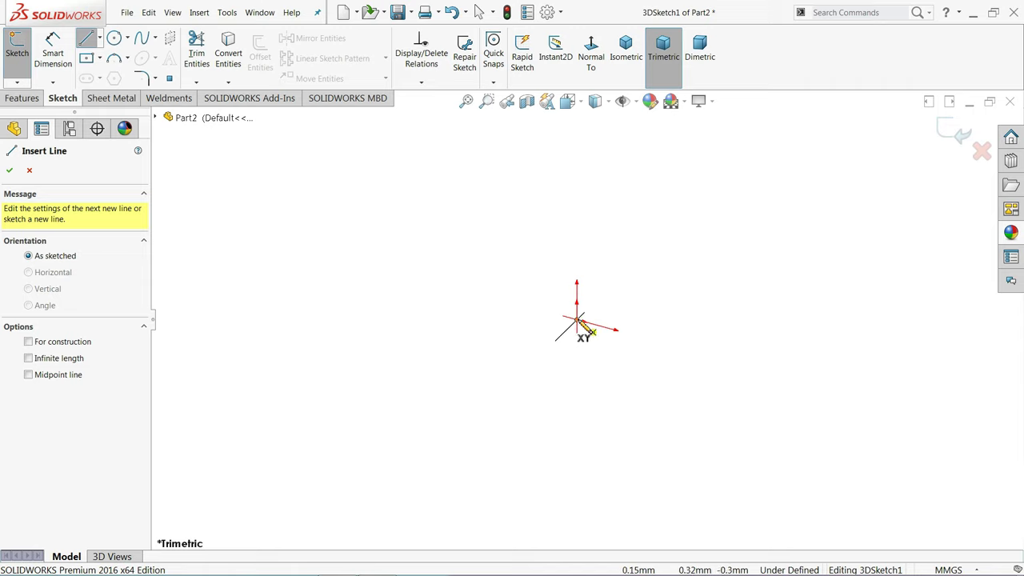
left_click(577, 321)
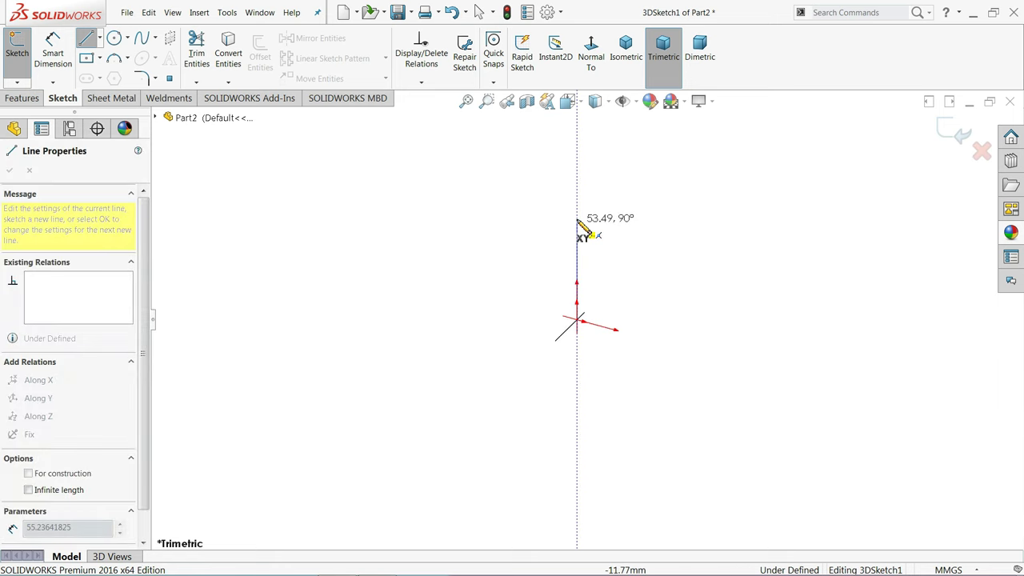
left_click(577, 154)
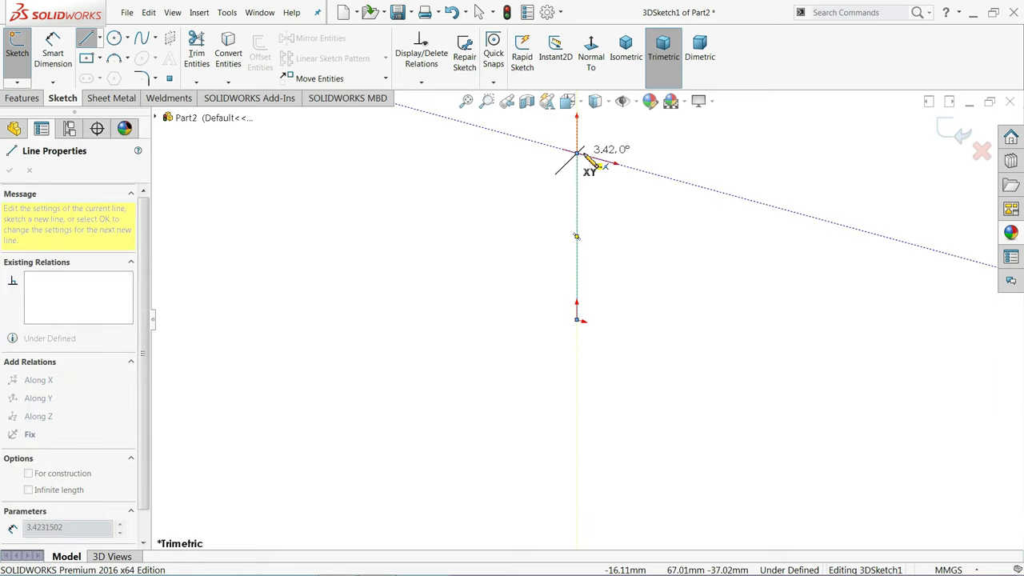
left_click(710, 190)
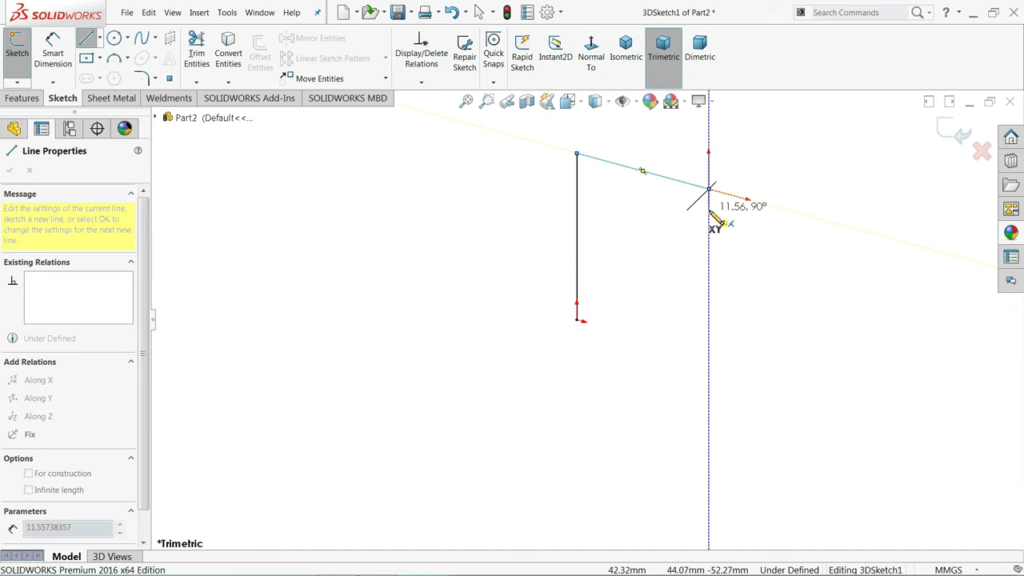
double_click(709, 350)
right_click(740, 308)
left_click(765, 313)
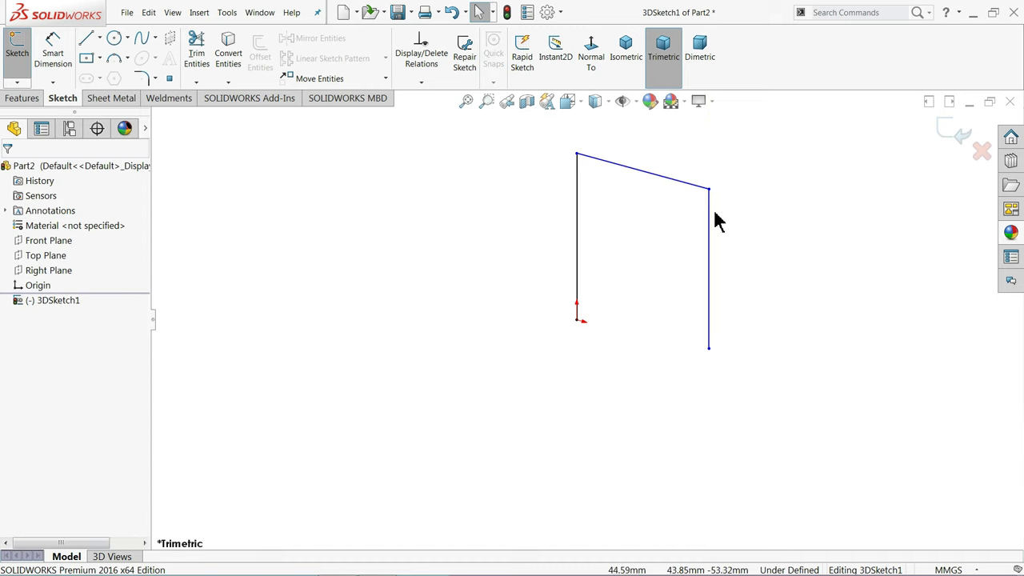
Dimension the left vertical leg and the top line to 1000 mm each
left_click(53, 50)
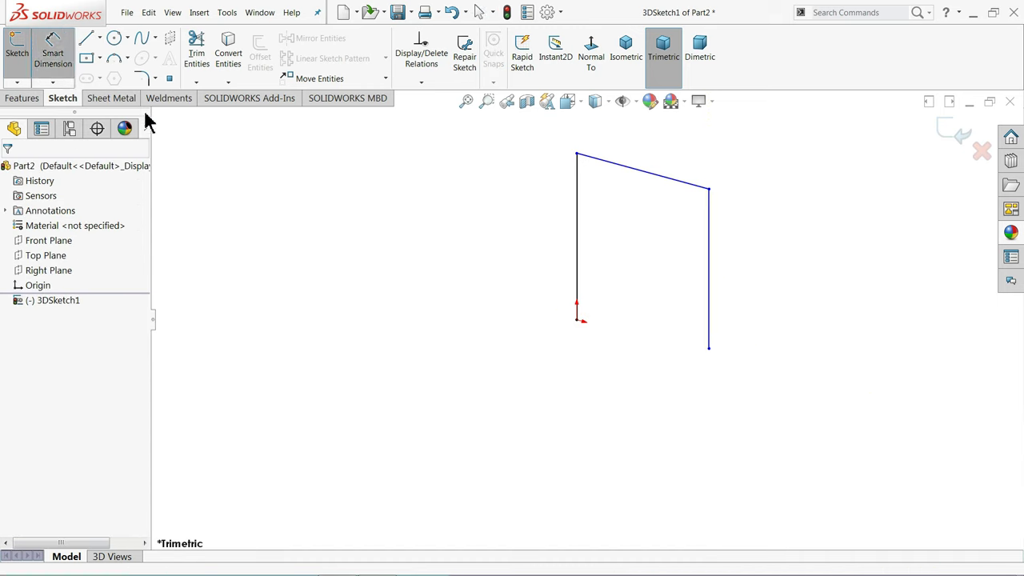
left_click(577, 264)
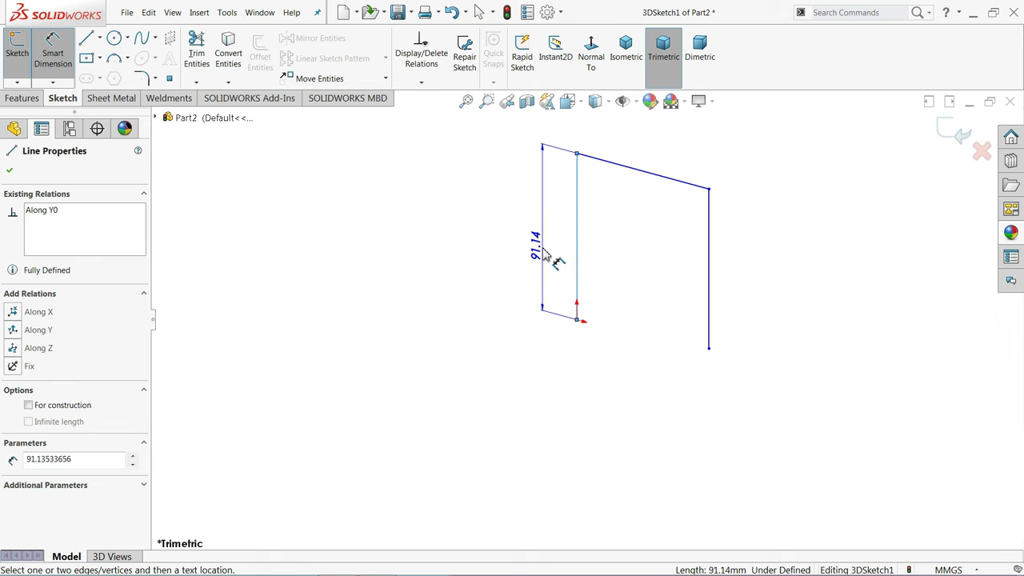
left_click(542, 255)
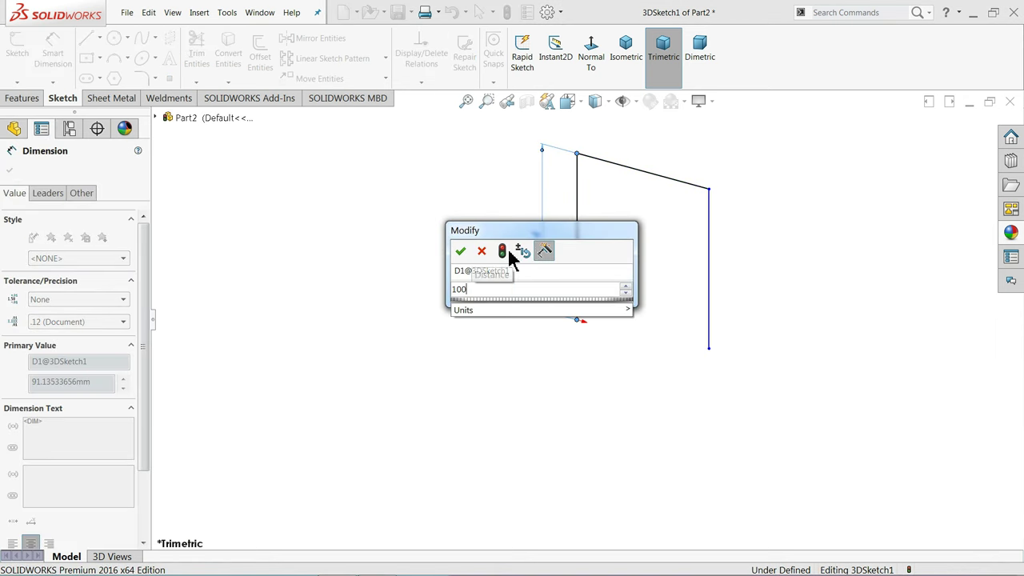
type("1000")
left_click(462, 255)
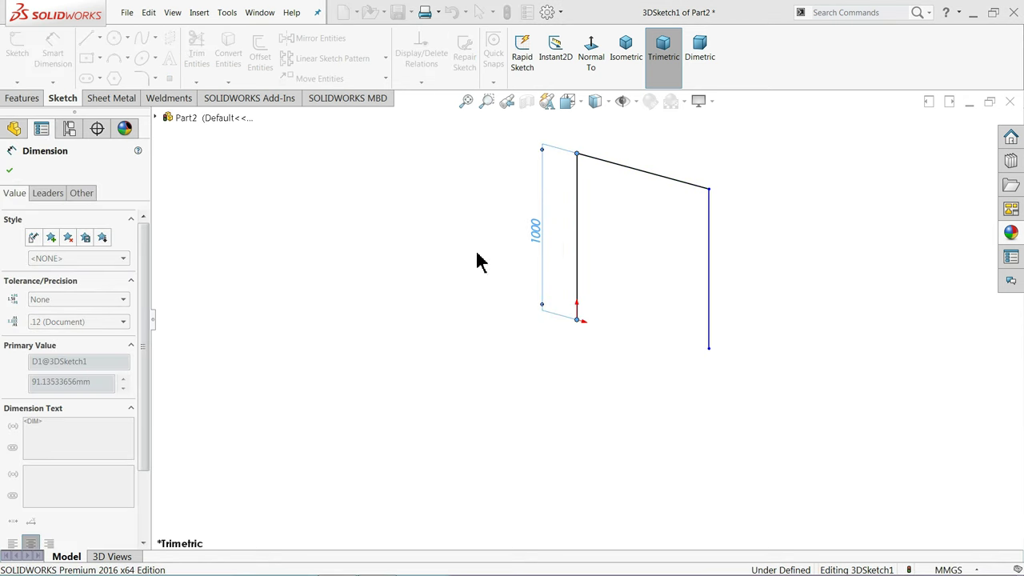
left_click(640, 164)
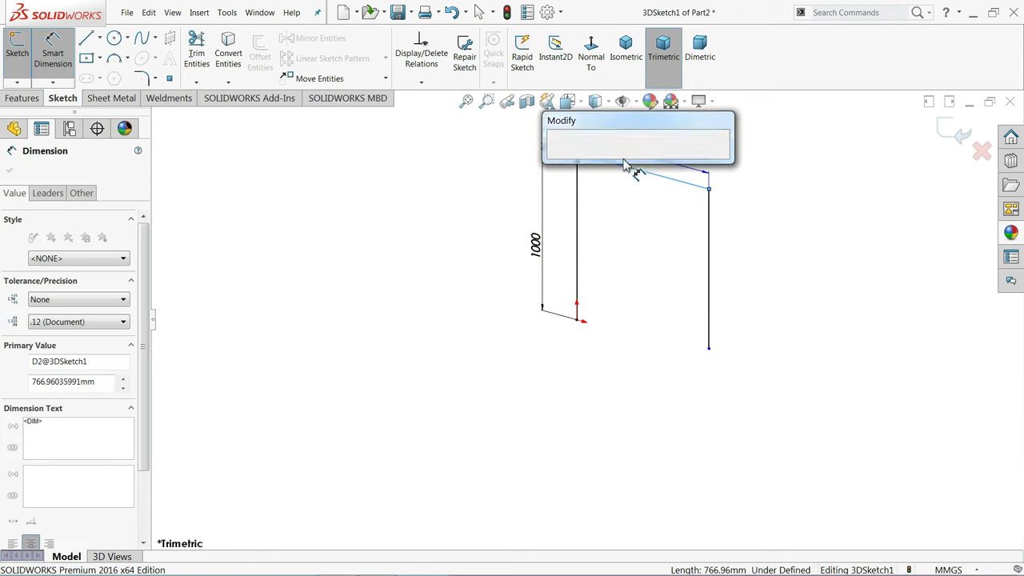
type("1000")
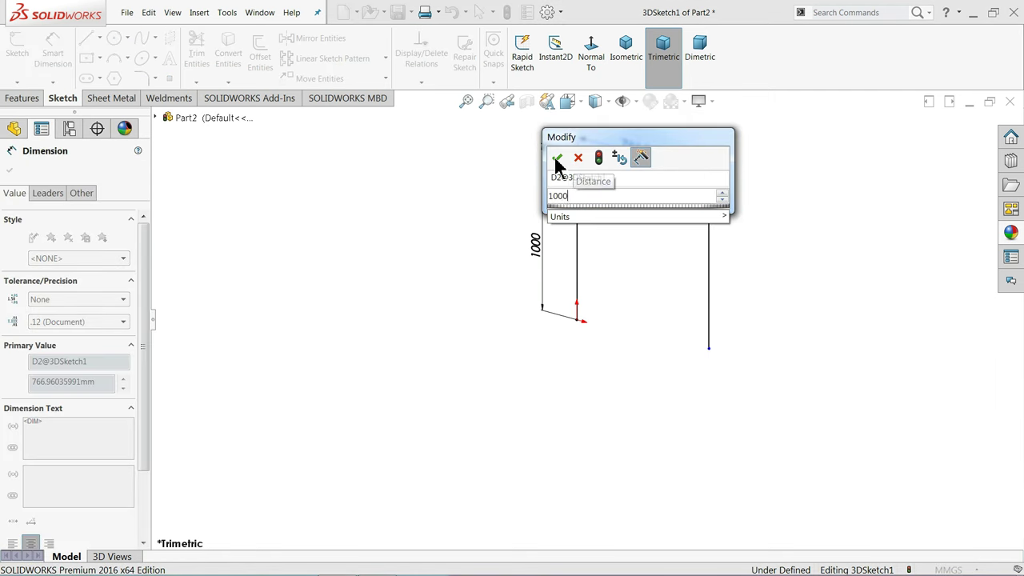
left_click(558, 160)
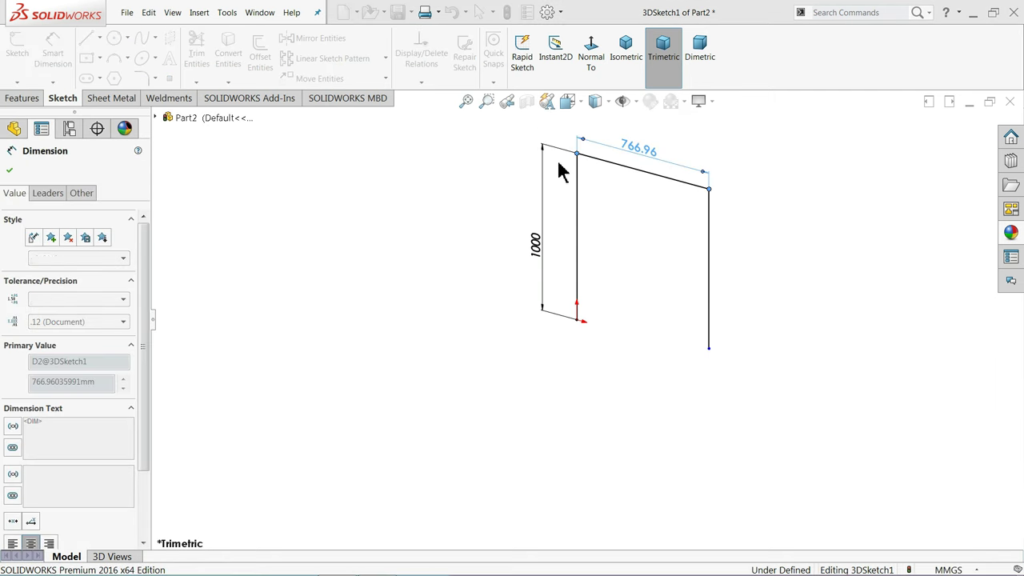
left_click(9, 171)
key("Escape")
Make the two vertical legs equal in length
left_click_drag(766, 259, 567, 272)
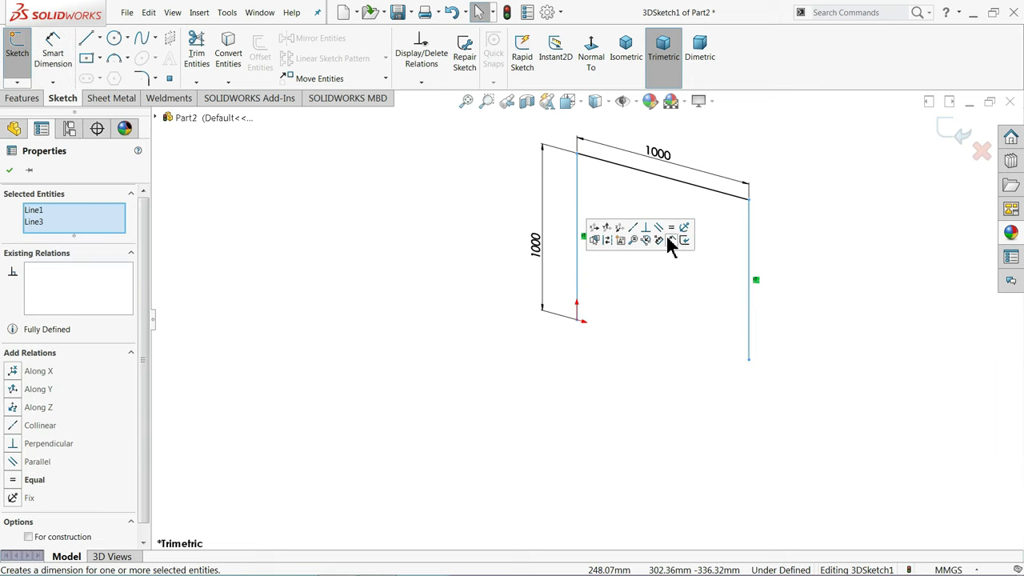
left_click(682, 229)
left_click(409, 270)
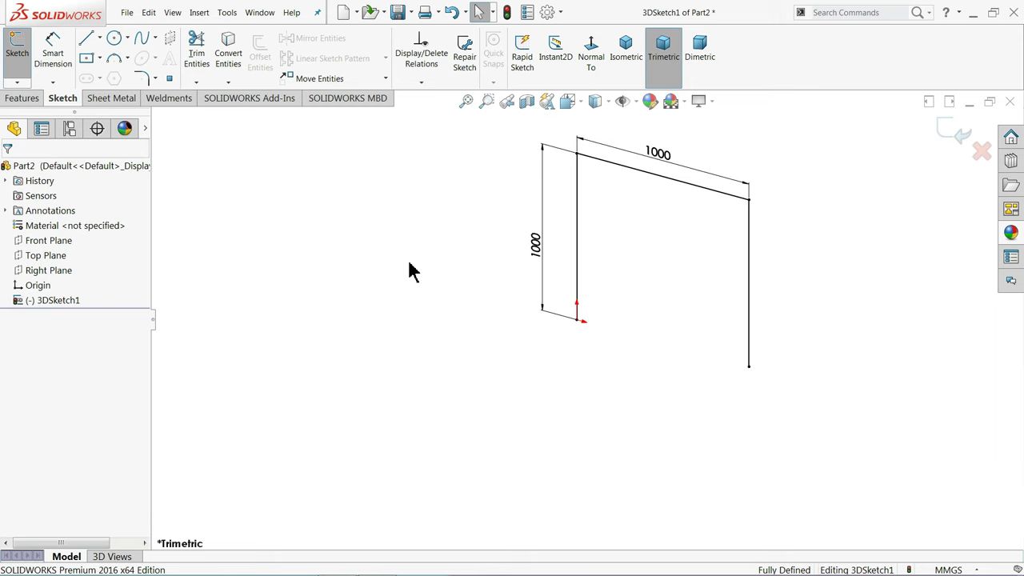
Sketch a side line back from the right top corner on the YZ plane, plus a leg down from its end
left_click(85, 39)
key("z")
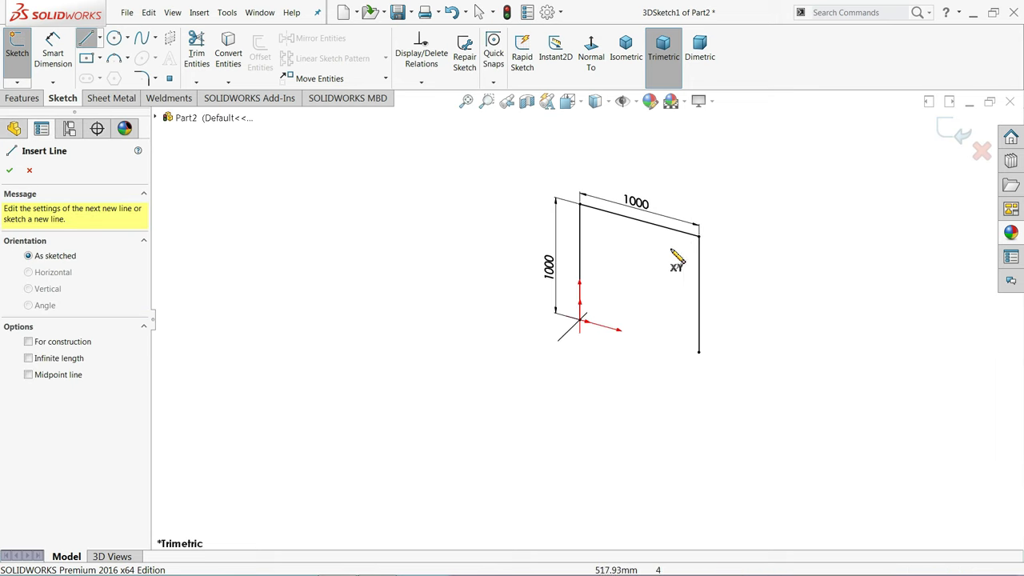
scroll(689, 264, "down", 3)
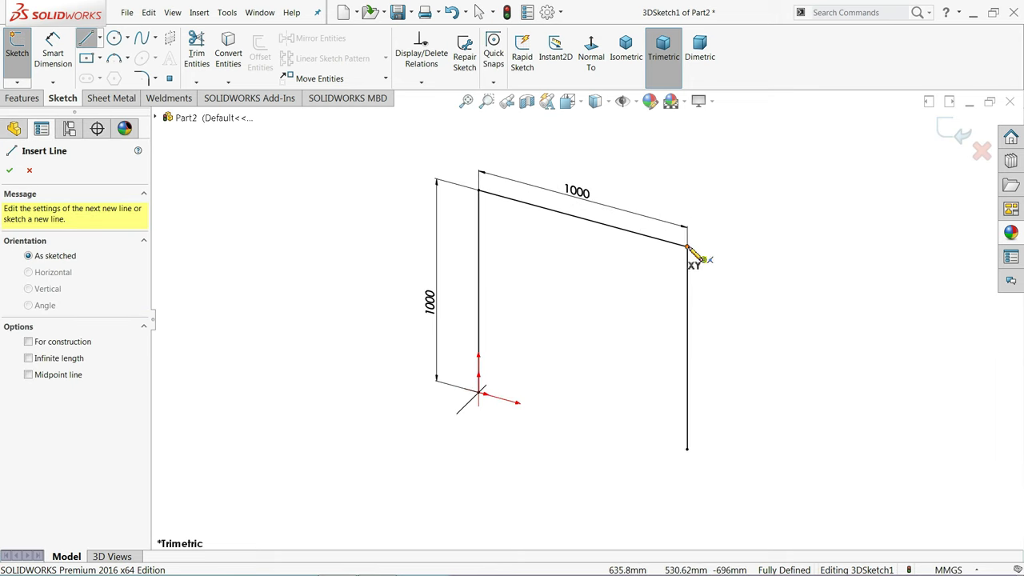
left_click(686, 248)
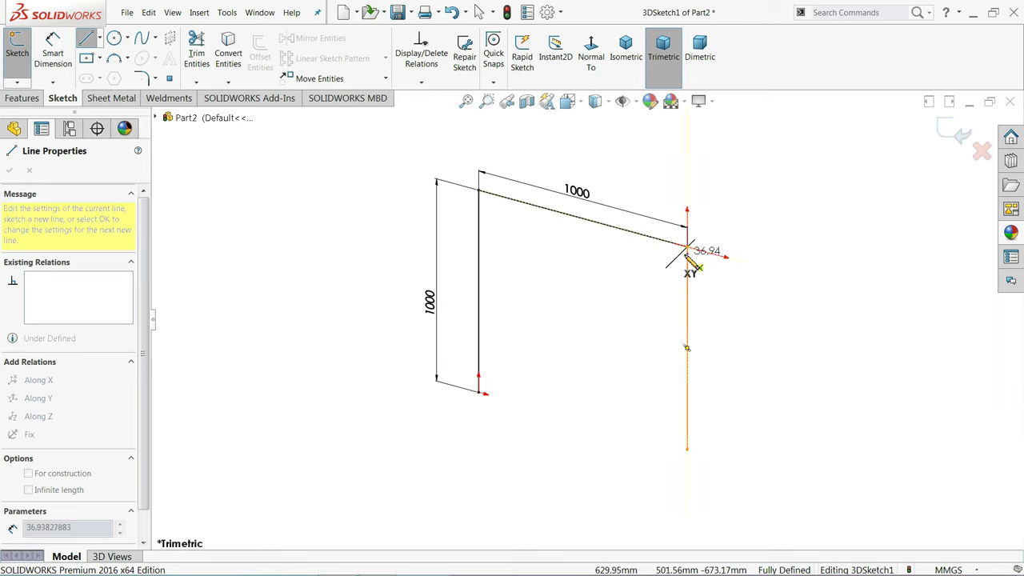
key("Tab")
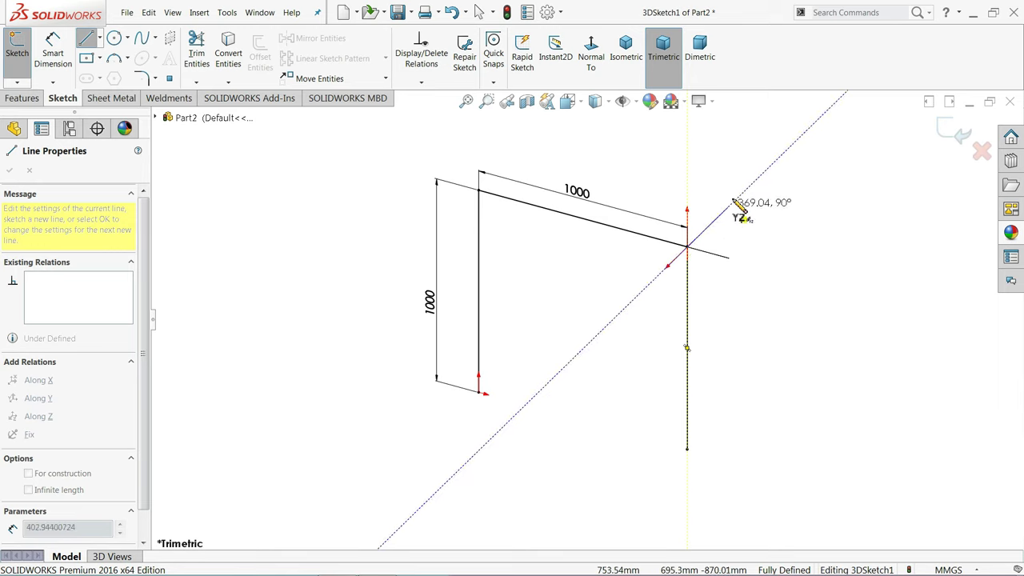
left_click(806, 129)
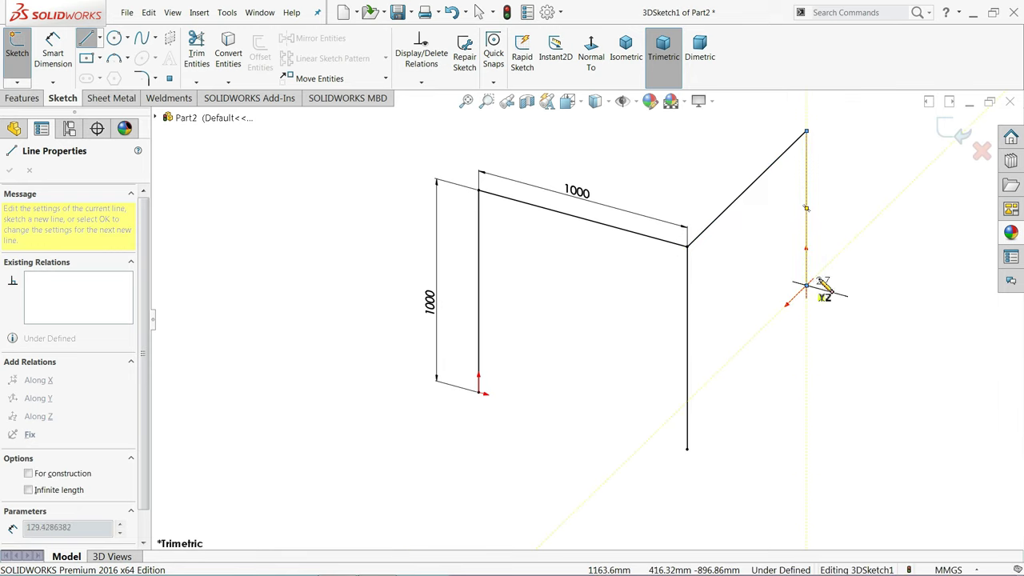
left_click(807, 286)
right_click(851, 255)
left_click(868, 260)
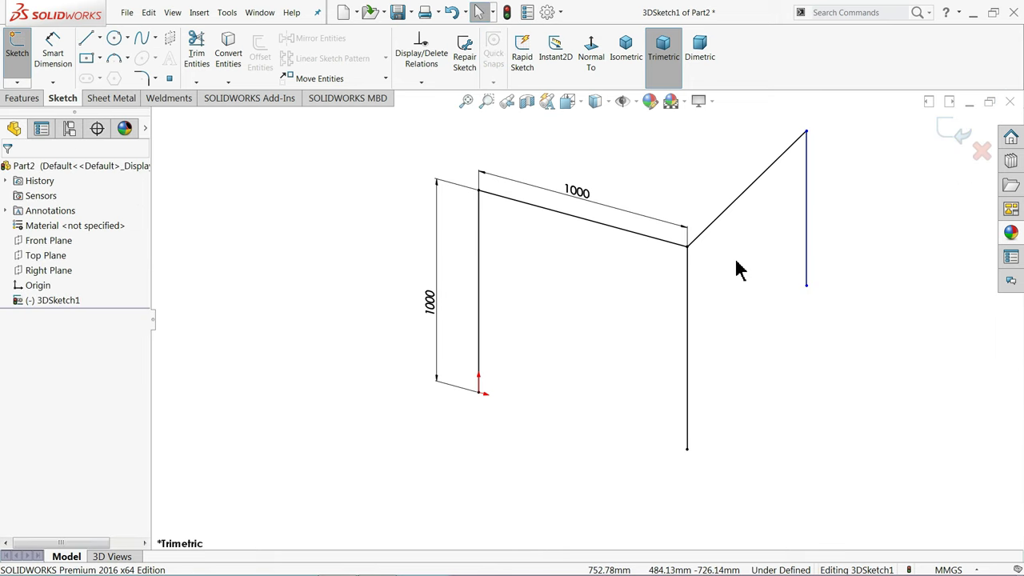
key("f")
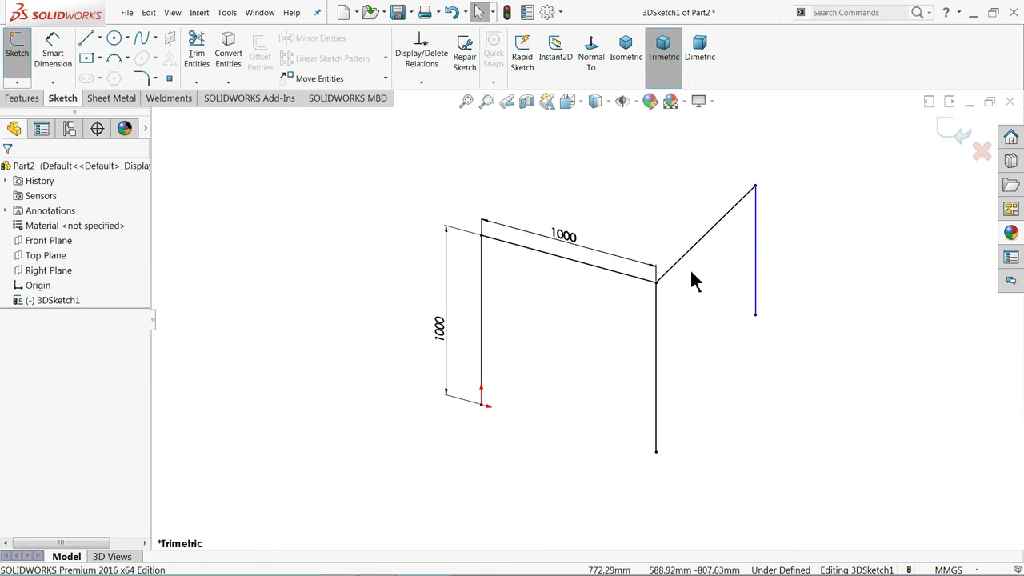
left_click(693, 257)
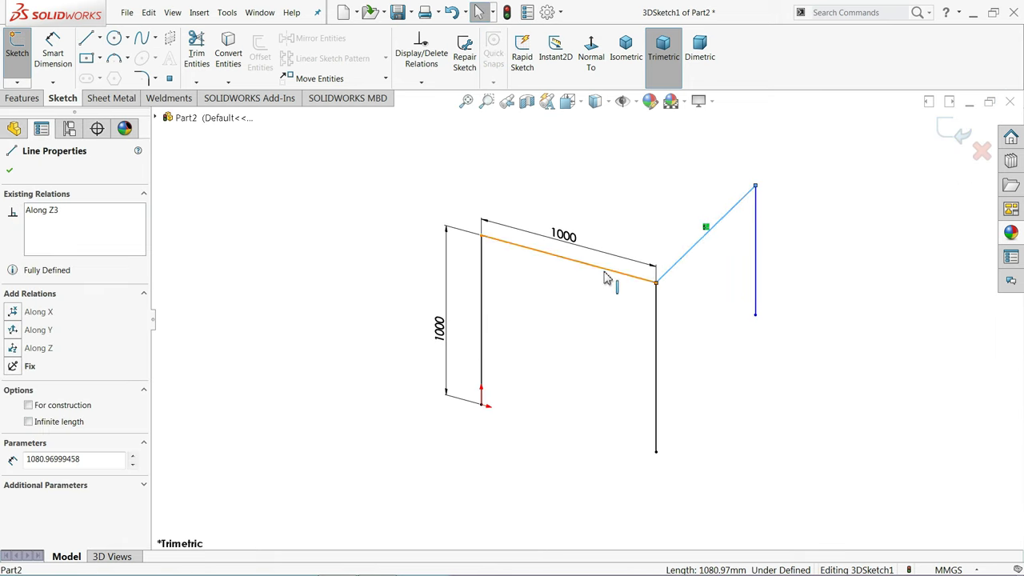
Make the new side line equal to the 1000 mm top line
left_click(607, 274, "ctrl")
left_click(592, 208)
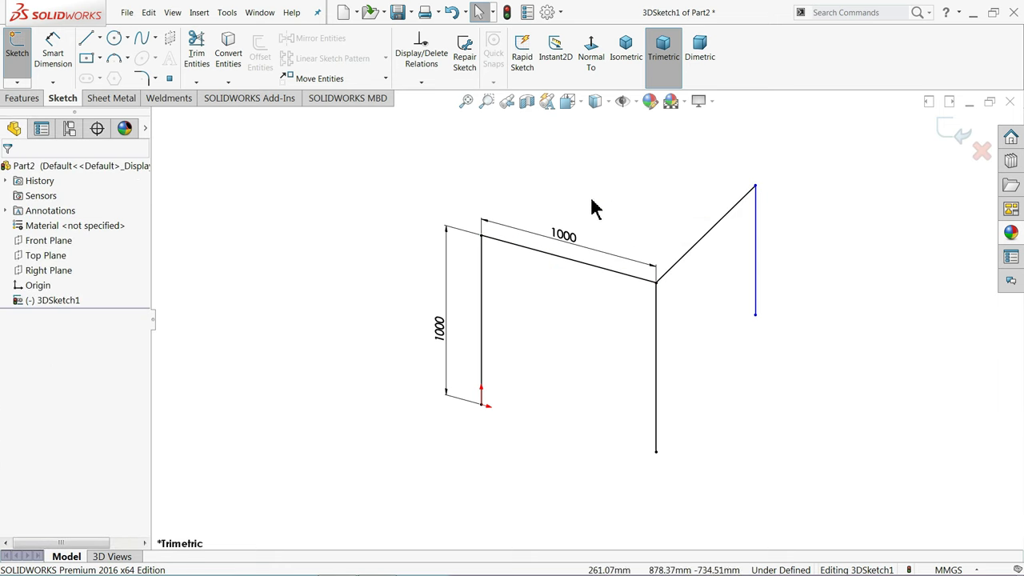
left_click(661, 276)
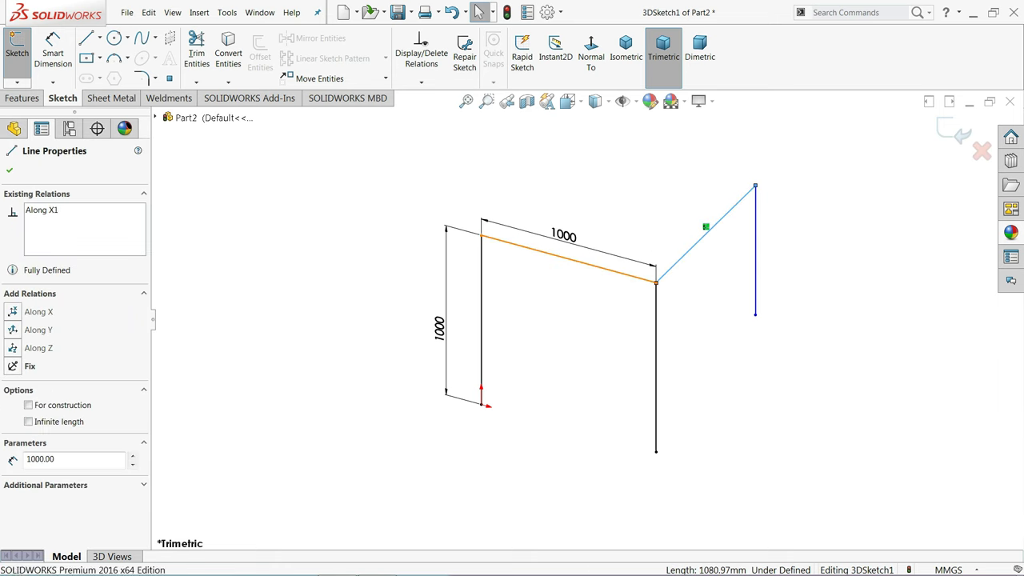
left_click(625, 276, "ctrl")
left_click(730, 231)
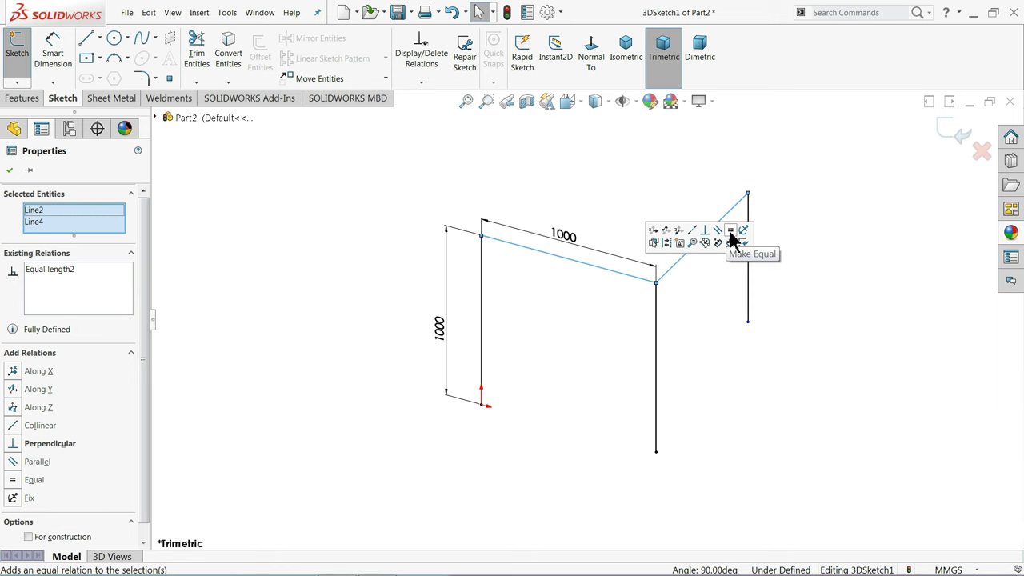
left_click(701, 328)
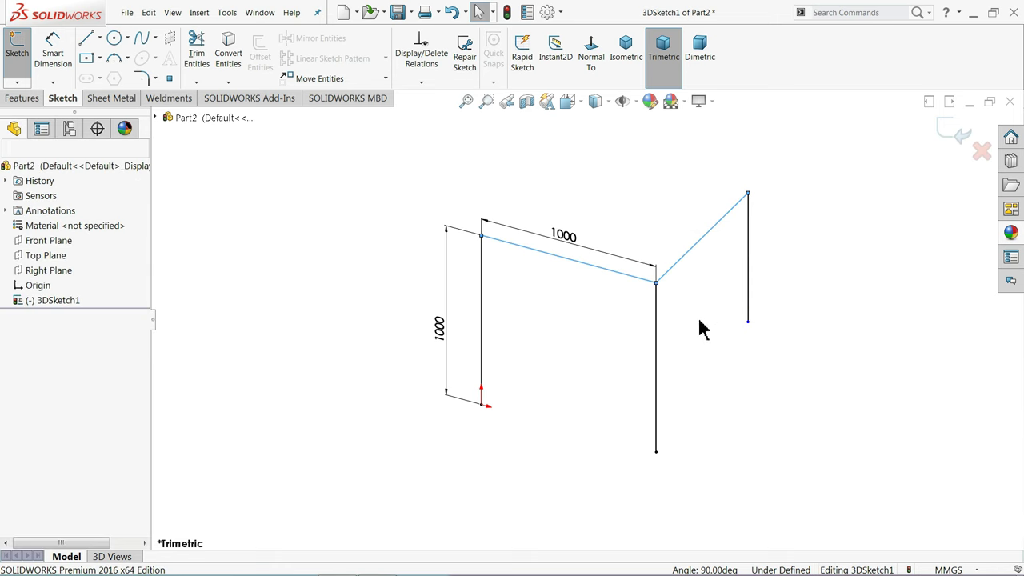
Make the new rear leg equal to the left front leg
left_click(484, 349)
left_click(749, 298, "ctrl")
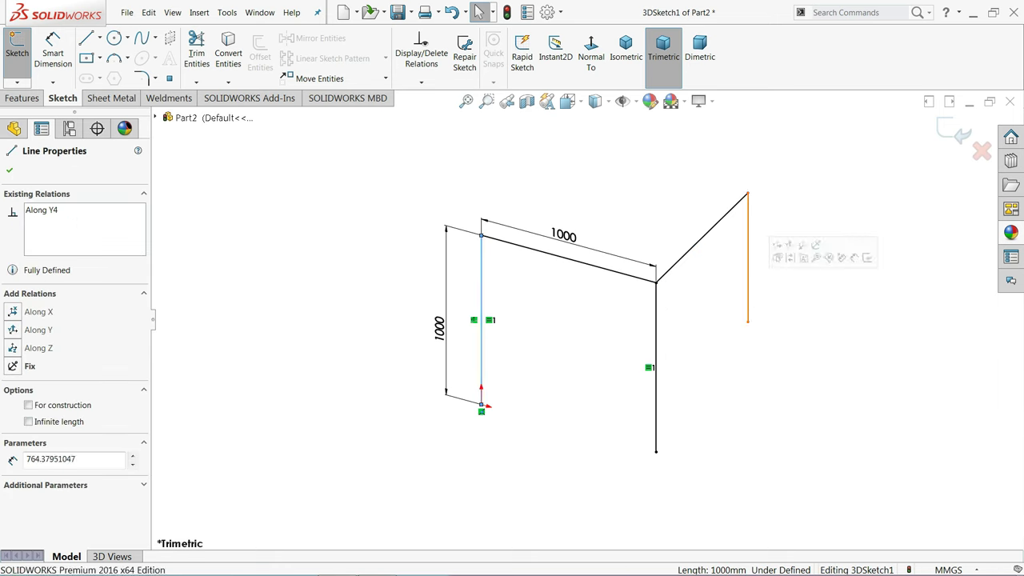
left_click(780, 332)
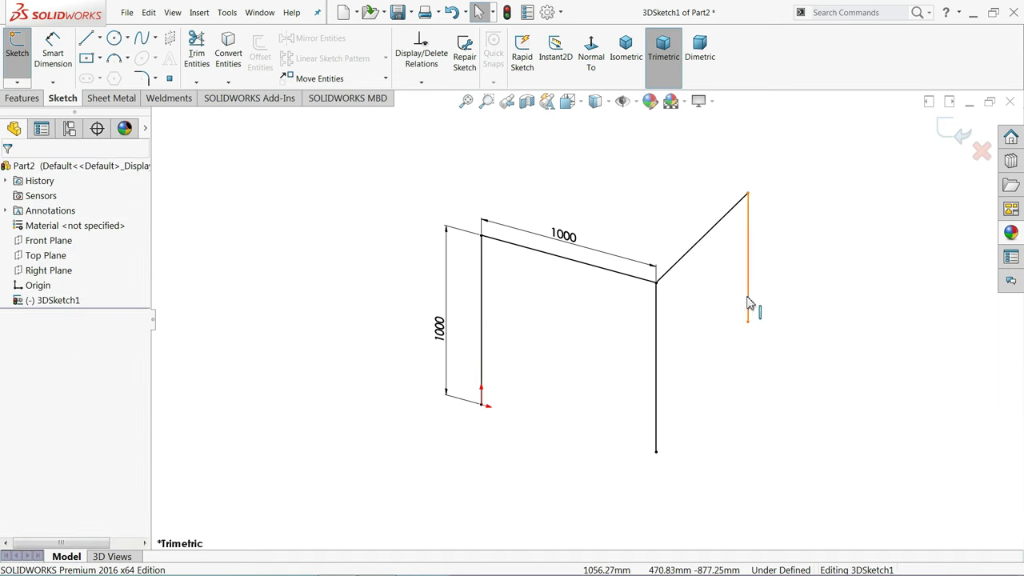
left_click(749, 304)
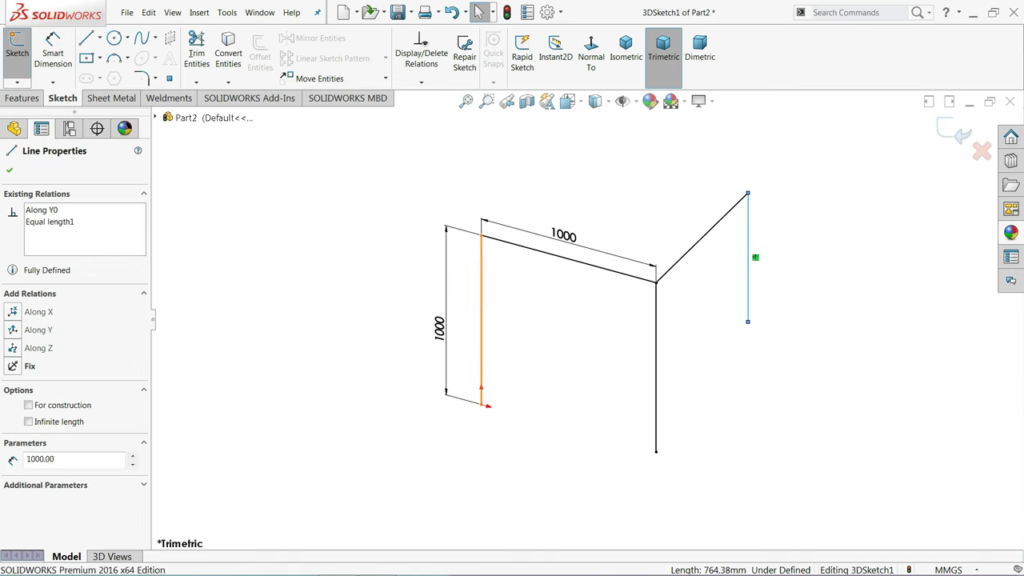
left_click(482, 344, "ctrl")
left_click(596, 306)
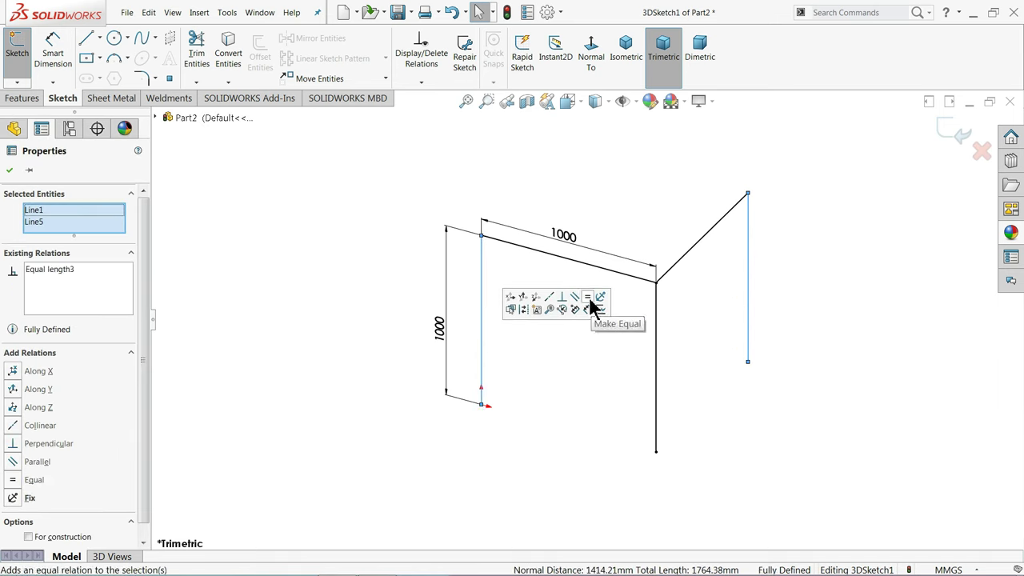
left_click(696, 310)
Sketch a side line back from the left top corner and a rear leg down from its end
left_click(86, 38)
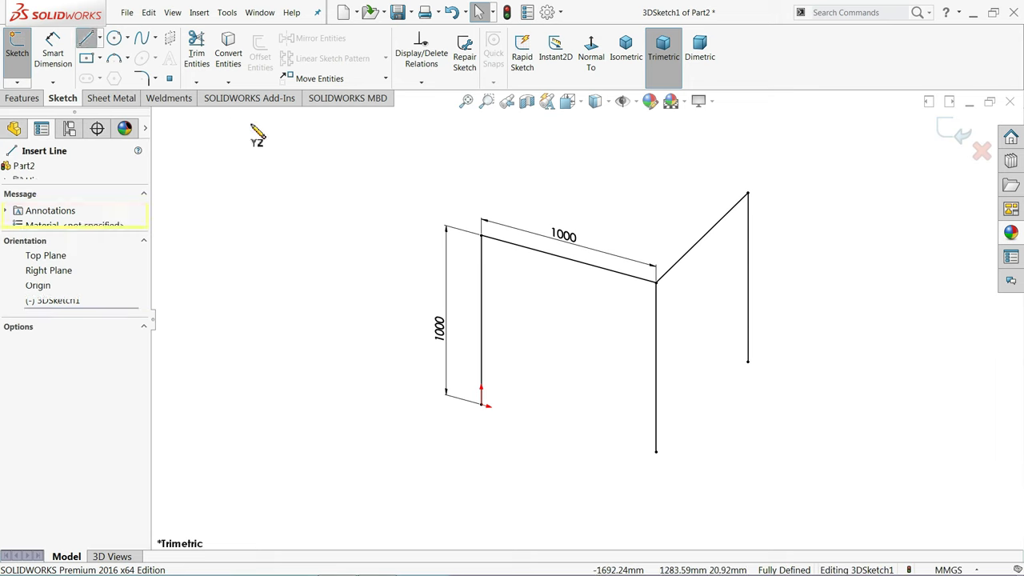
left_click(481, 235)
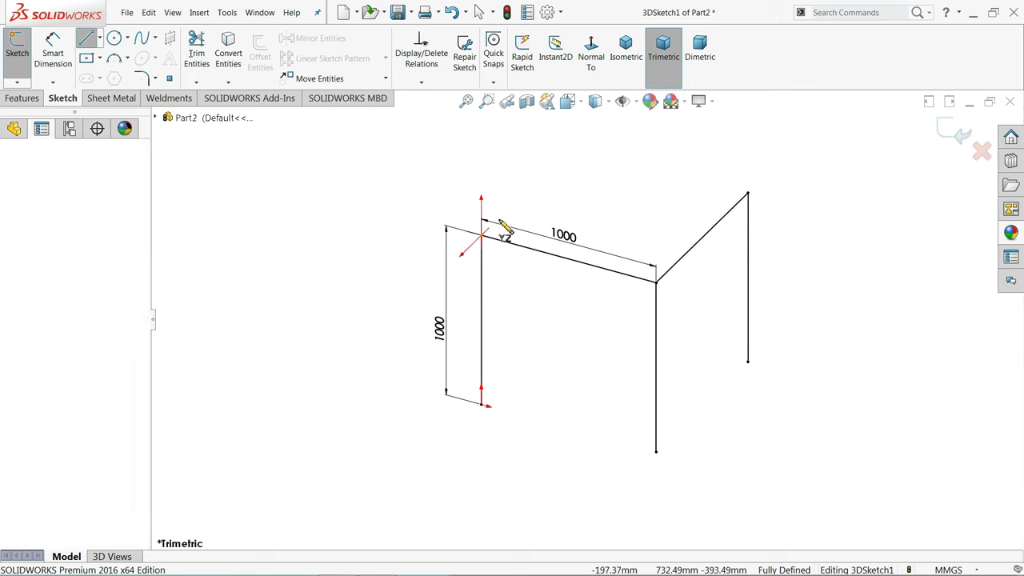
left_click(569, 150)
left_click(588, 131)
left_click(590, 288)
right_click(633, 217)
left_click(669, 221)
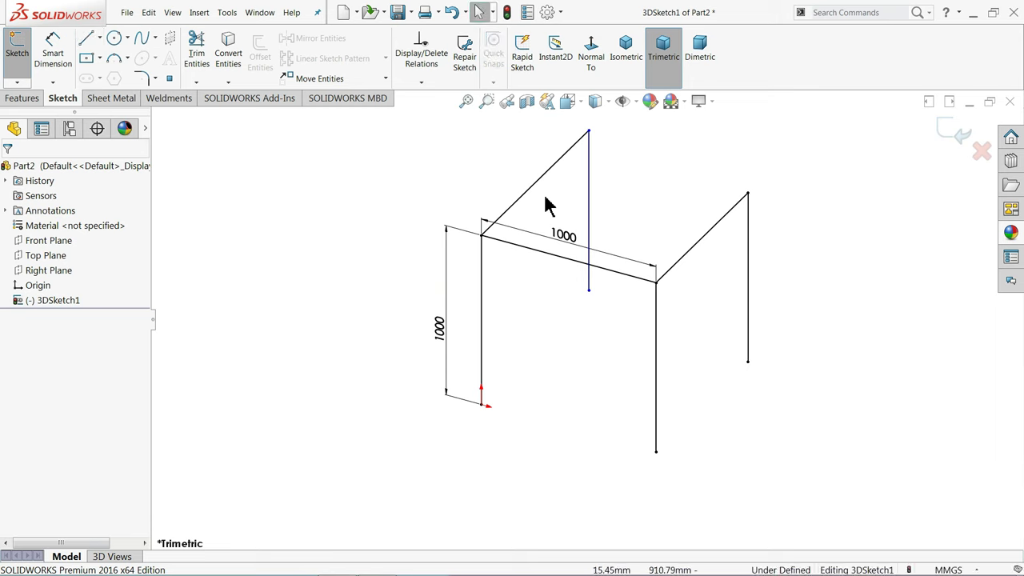
Make the left side line equal to the top line and its rear leg equal to the front leg
left_click(526, 253)
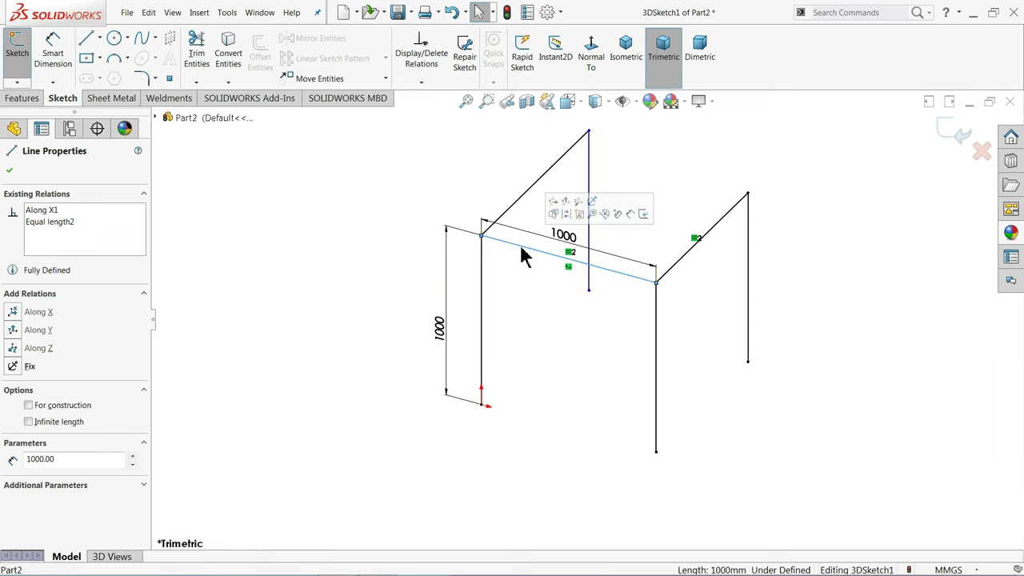
left_click(516, 212, "ctrl")
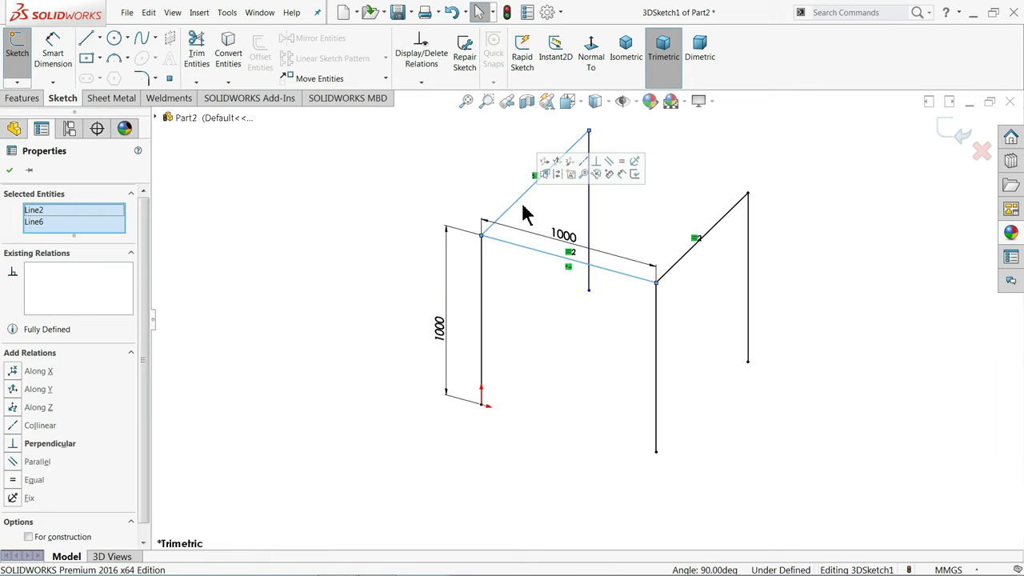
left_click(622, 161)
left_click(631, 215)
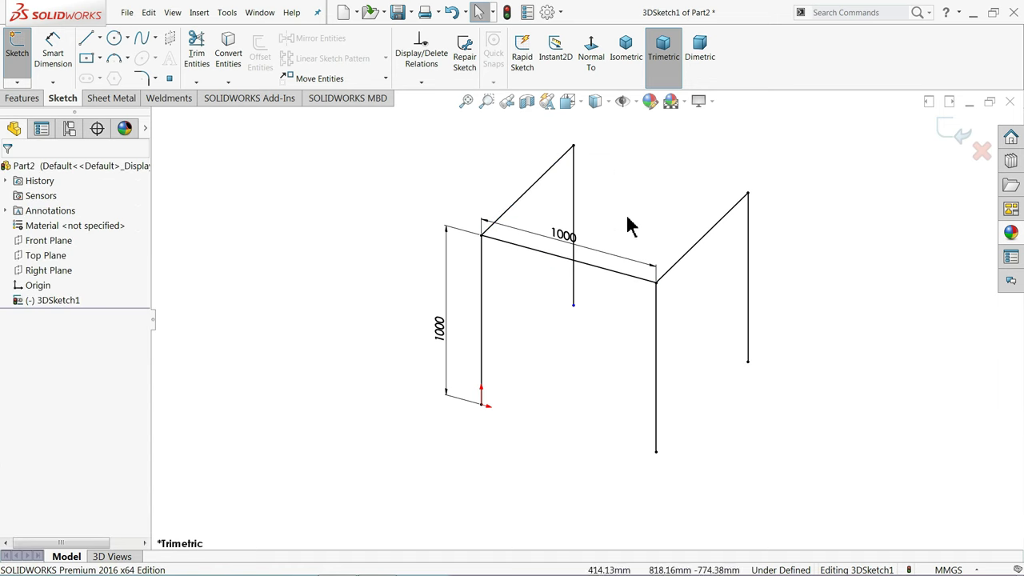
left_click(574, 232)
left_click(481, 320, "ctrl")
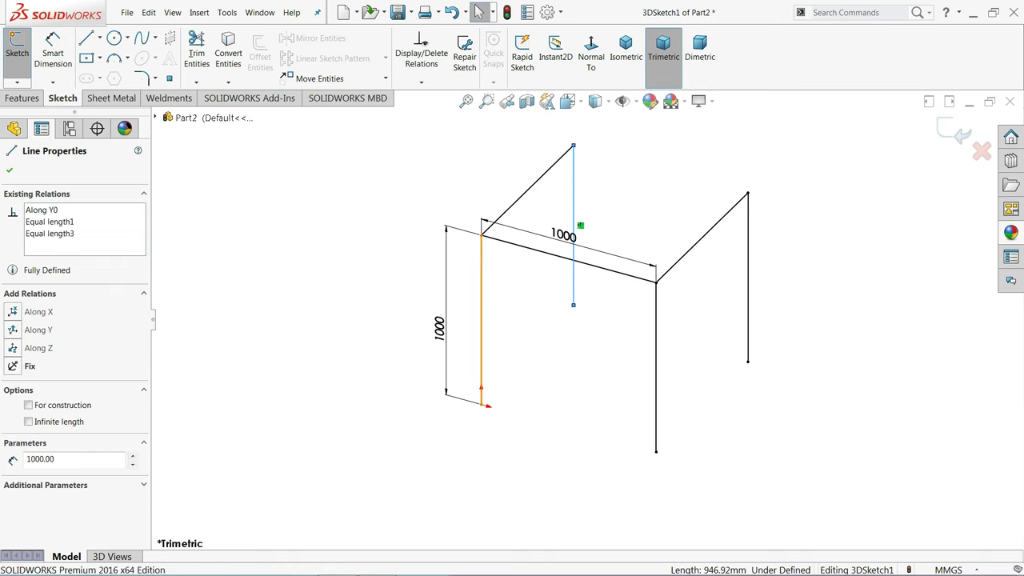
left_click(591, 238)
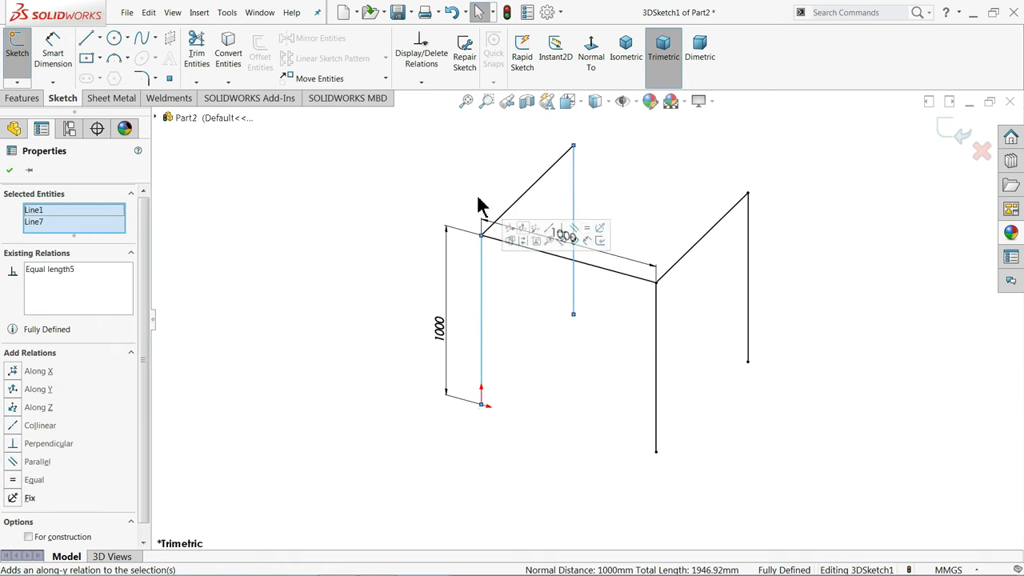
left_click(453, 224)
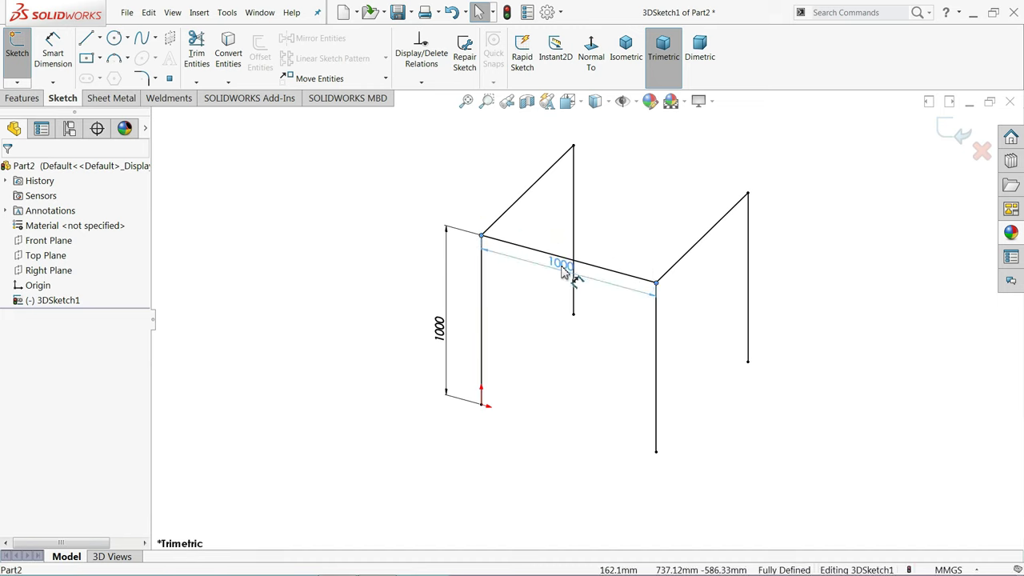
left_click(562, 272)
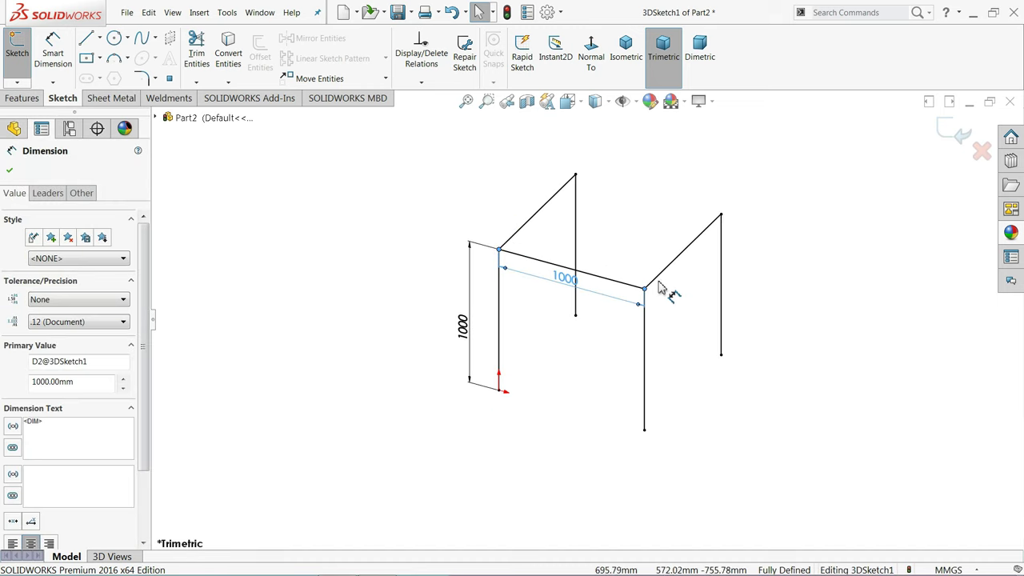
Draw a rear top line joining the back post top to the right post top
left_click(89, 44)
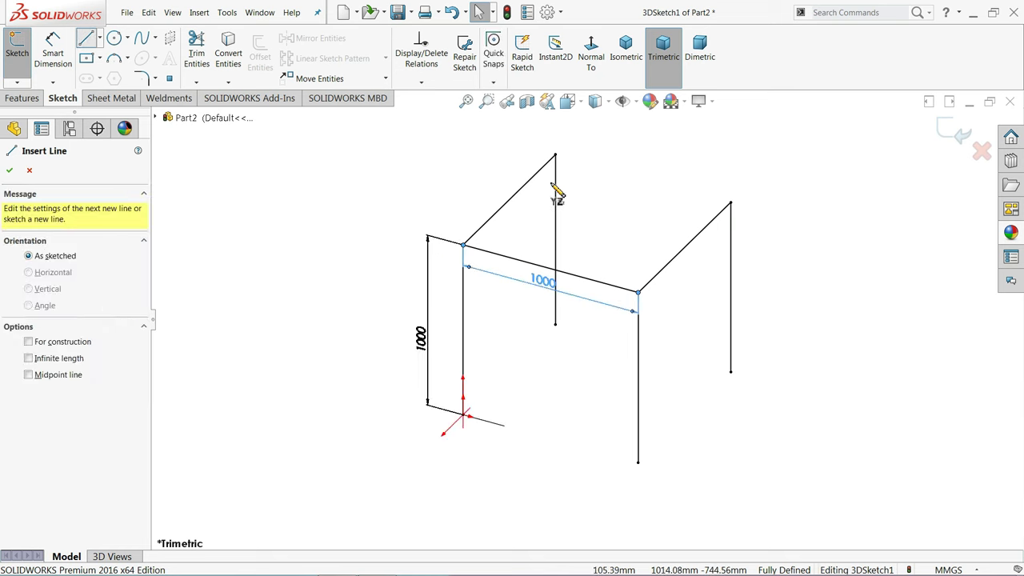
left_click(556, 156)
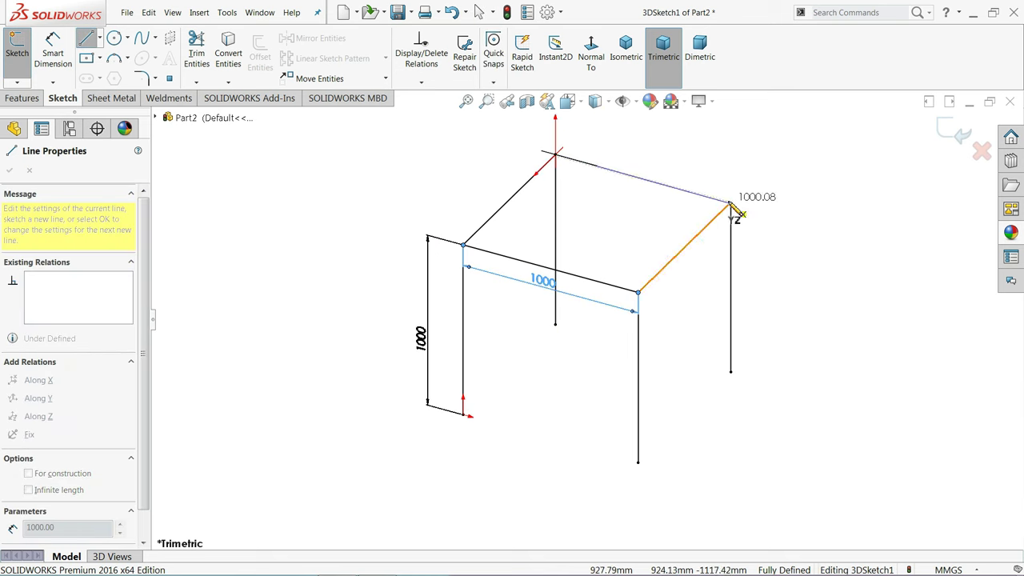
left_click(730, 202)
right_click(750, 164)
left_click(796, 172)
scroll(688, 272, "down", 1)
mouse_move(664, 281)
middle_mouse_down()
mouse_move(658, 244)
mouse_move(665, 270)
mouse_move(643, 269)
mouse_move(666, 274)
middle_mouse_up()
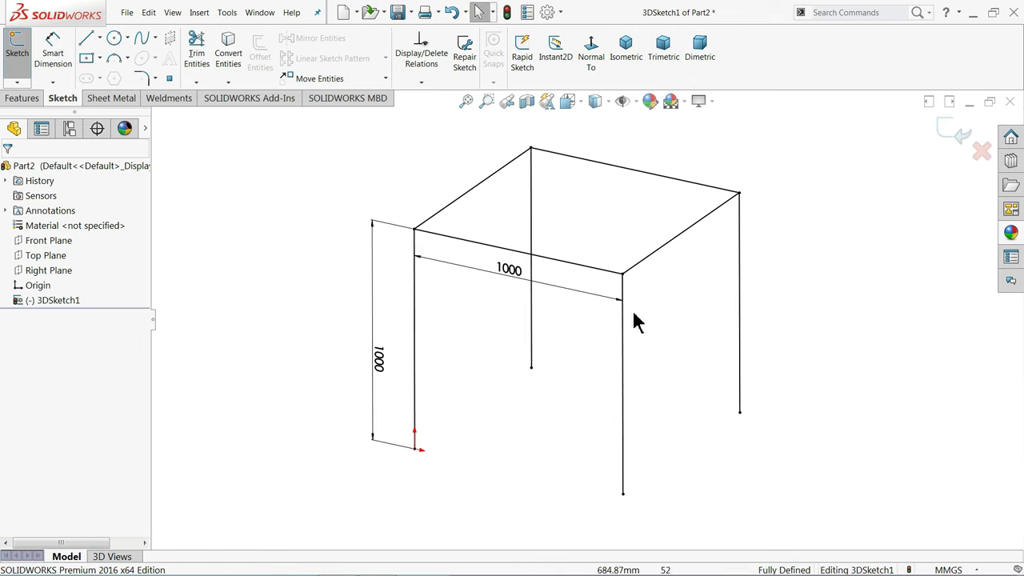
scroll(631, 303, "down", 2)
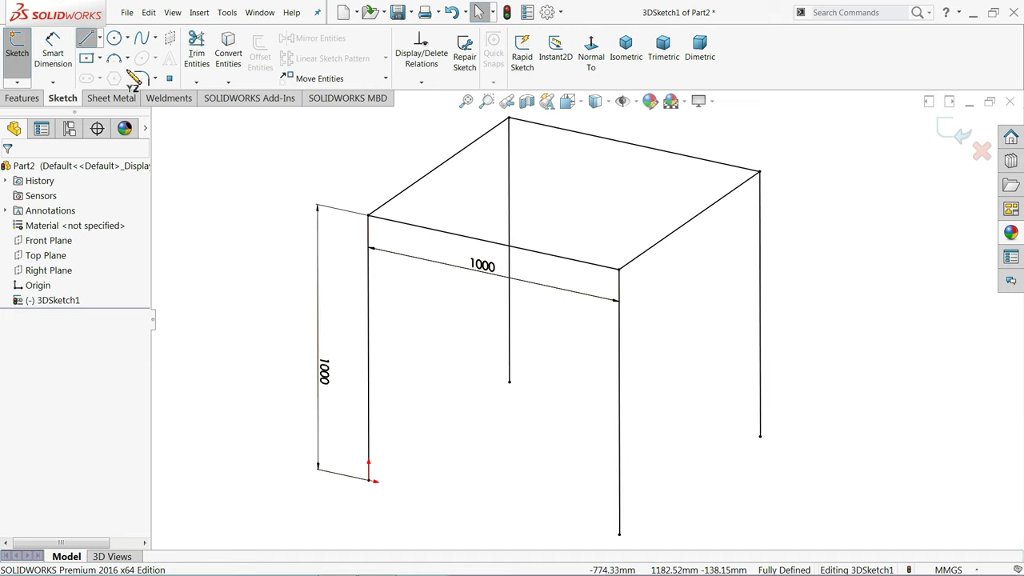
Draw two brace lines from the front and right top edges down to the front-right post
scroll(629, 311, "down", 3)
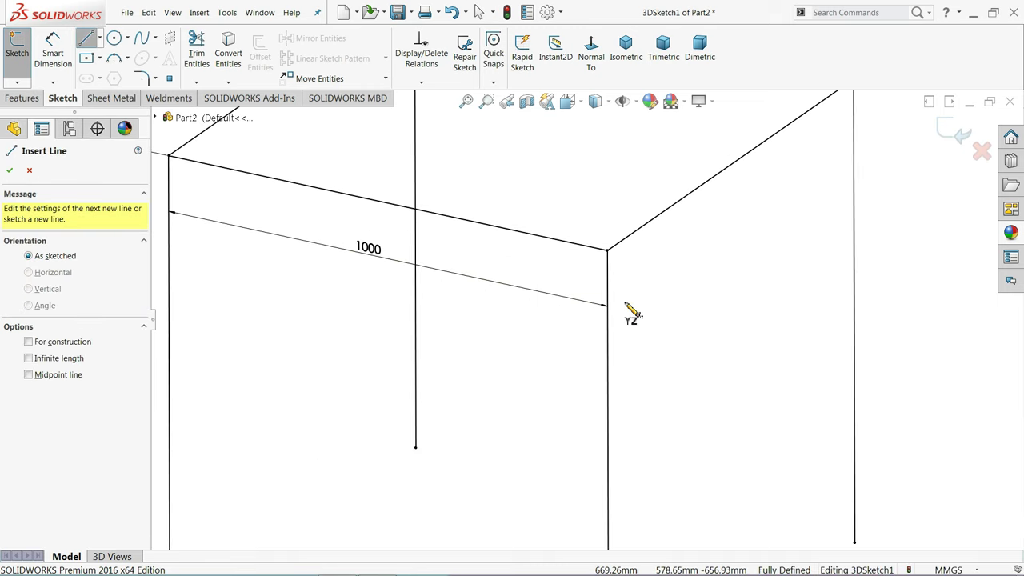
left_click(526, 232)
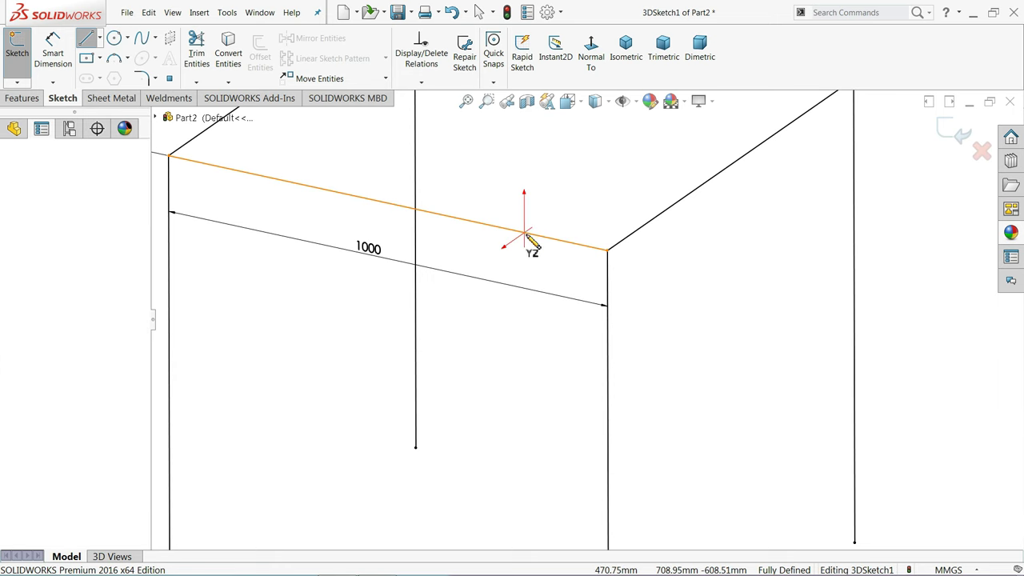
left_click(608, 354)
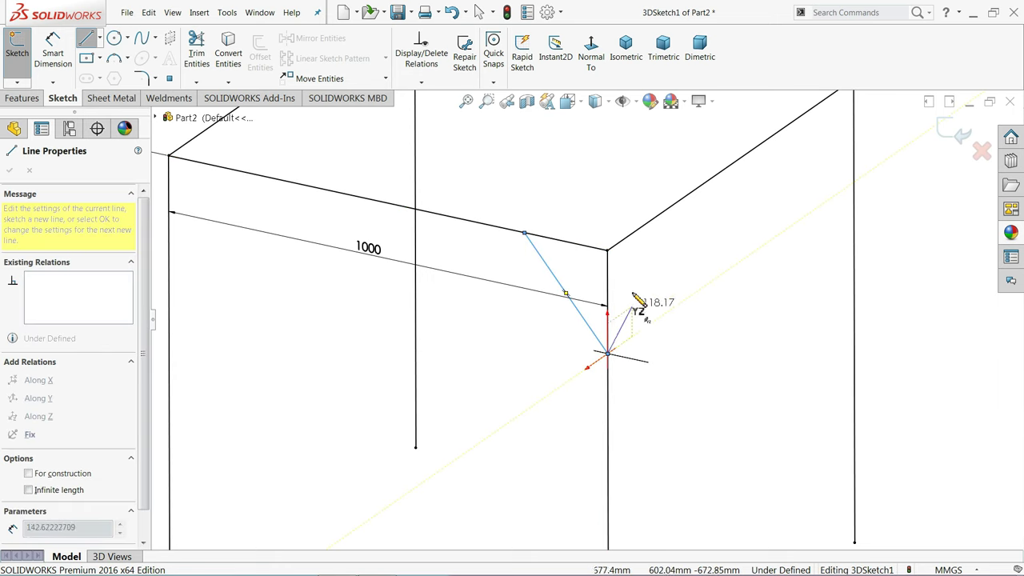
left_click(650, 222)
right_click(642, 171)
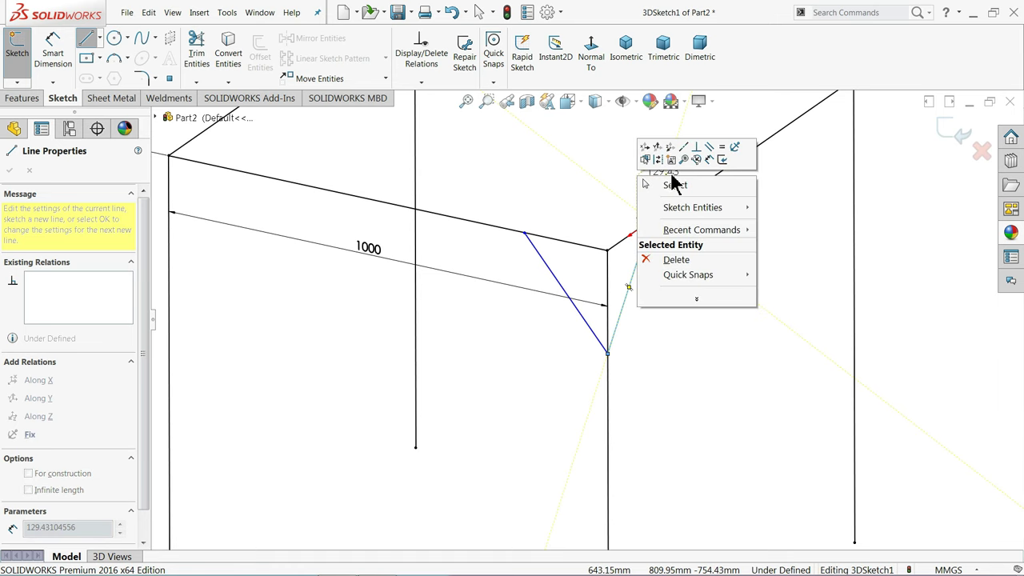
left_click(672, 186)
scroll(585, 261, "down", 2)
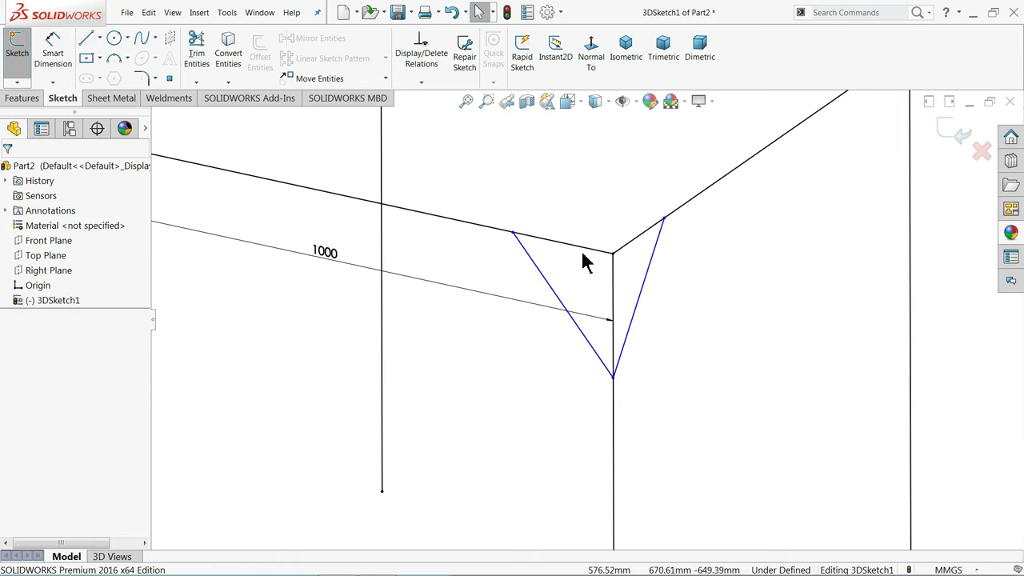
Dimension the front brace's top end 250 mm from the front-right corner
scroll(585, 261, "up", 3)
left_click(52, 53)
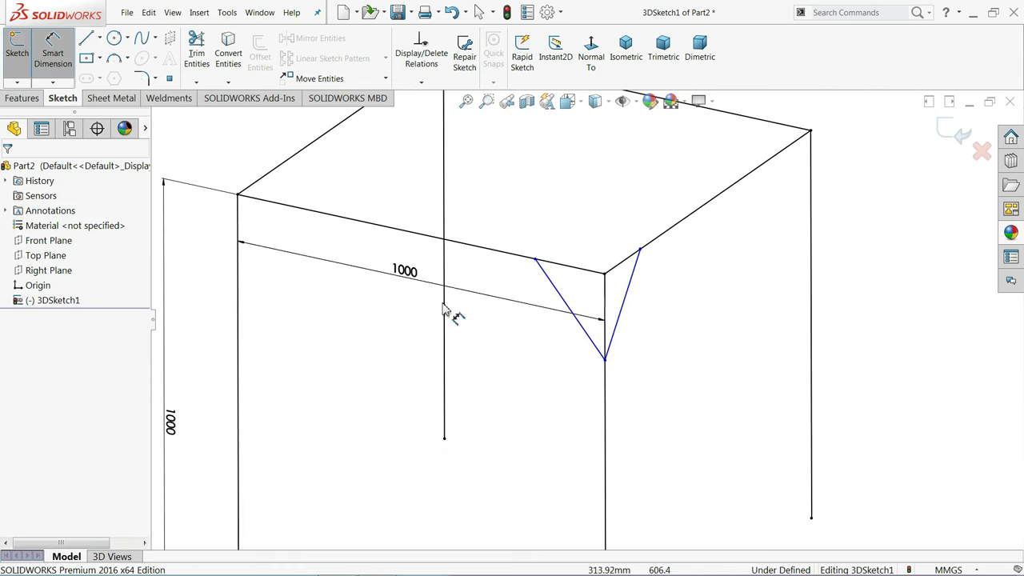
scroll(581, 296, "down", 2)
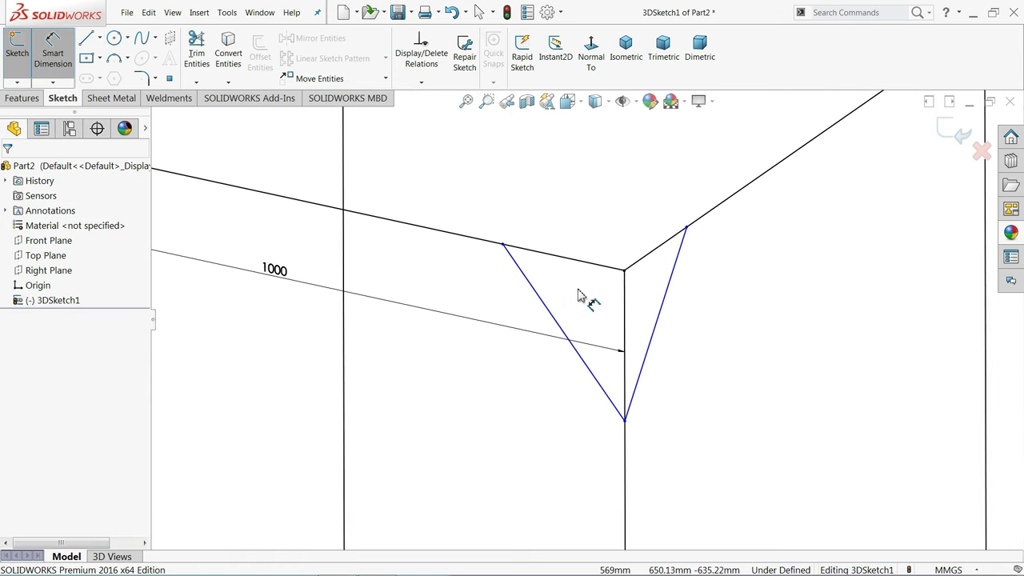
left_click(503, 246)
left_click(625, 273)
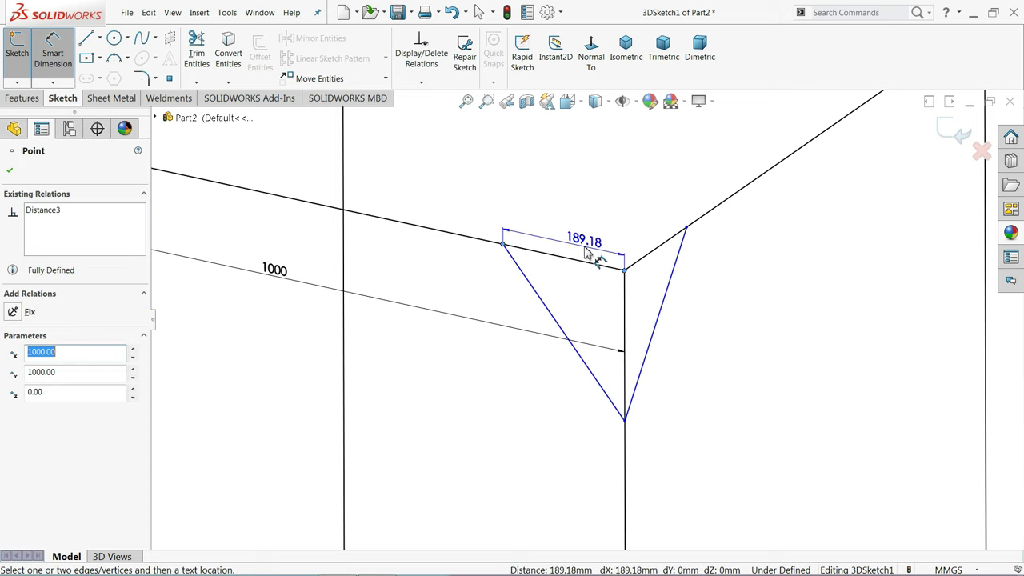
left_click(597, 252)
type("250")
key("Return")
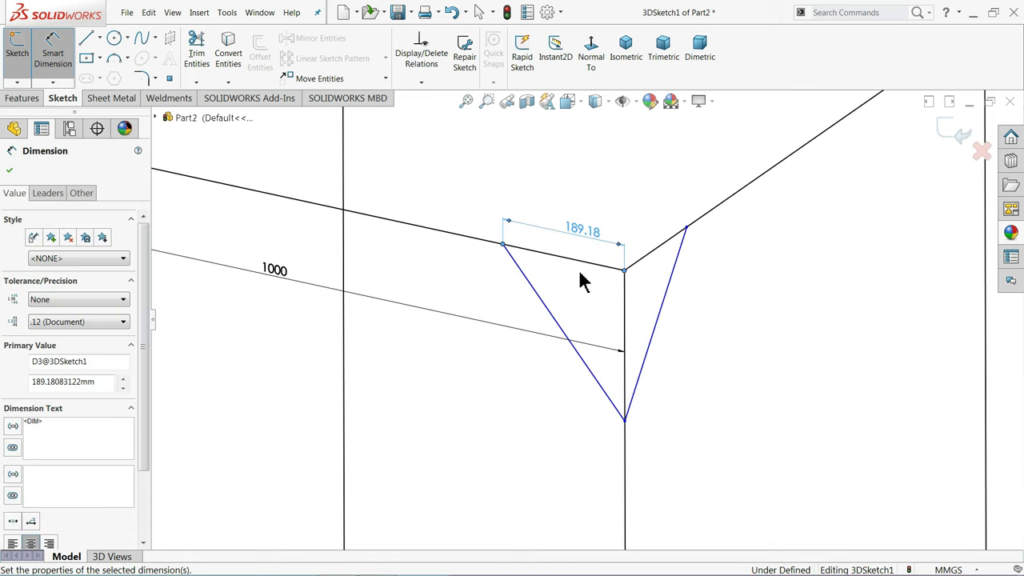
Set both front-right braces at 45° to the corner post
left_click(626, 383)
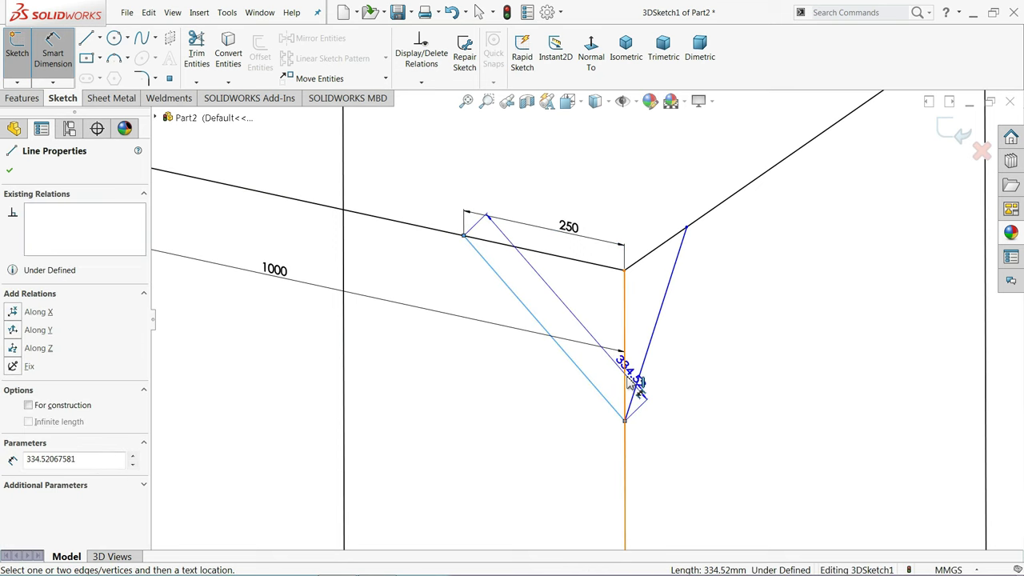
left_click(626, 384)
left_click(607, 366)
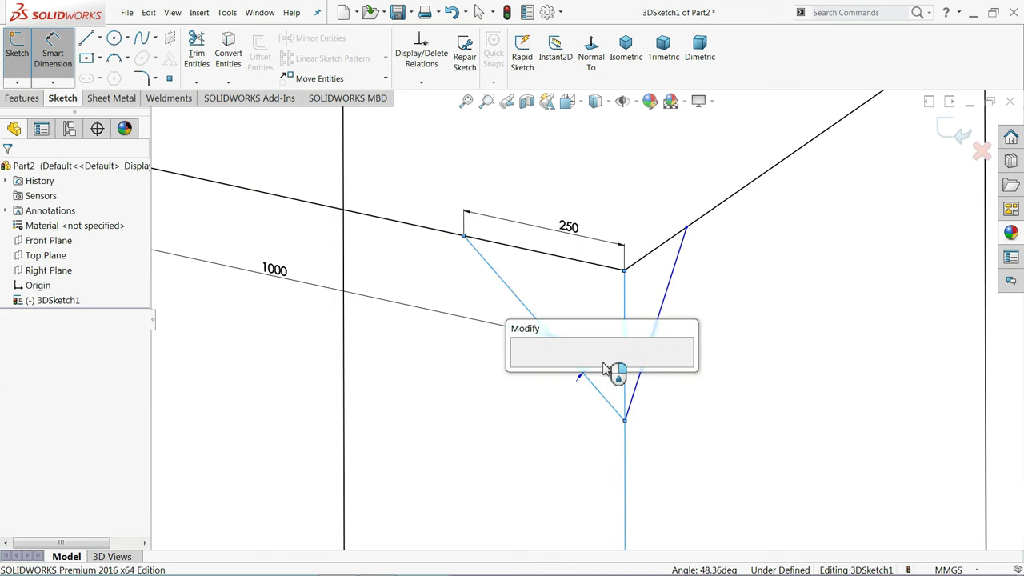
type("45")
key("Return")
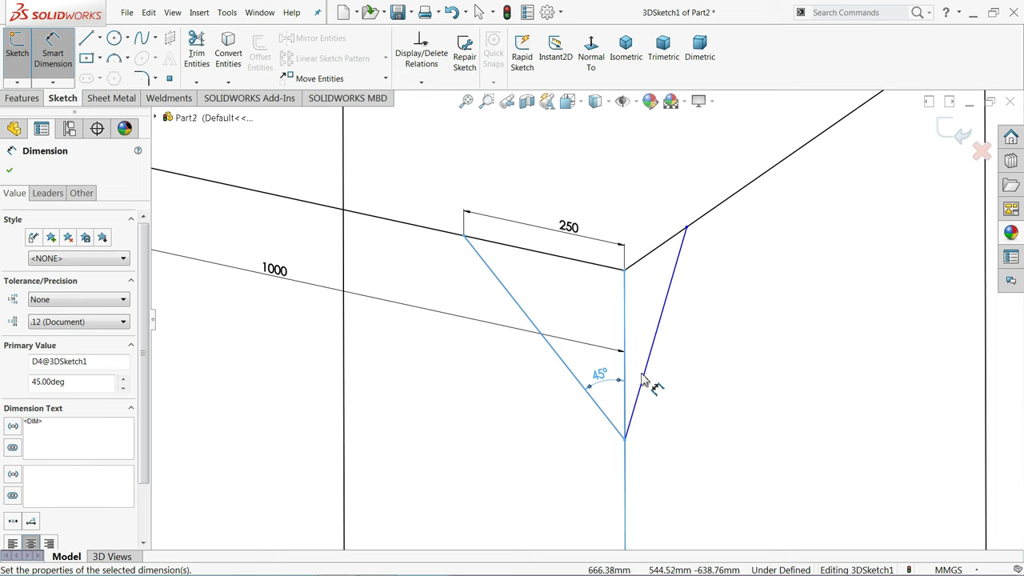
left_click(645, 379)
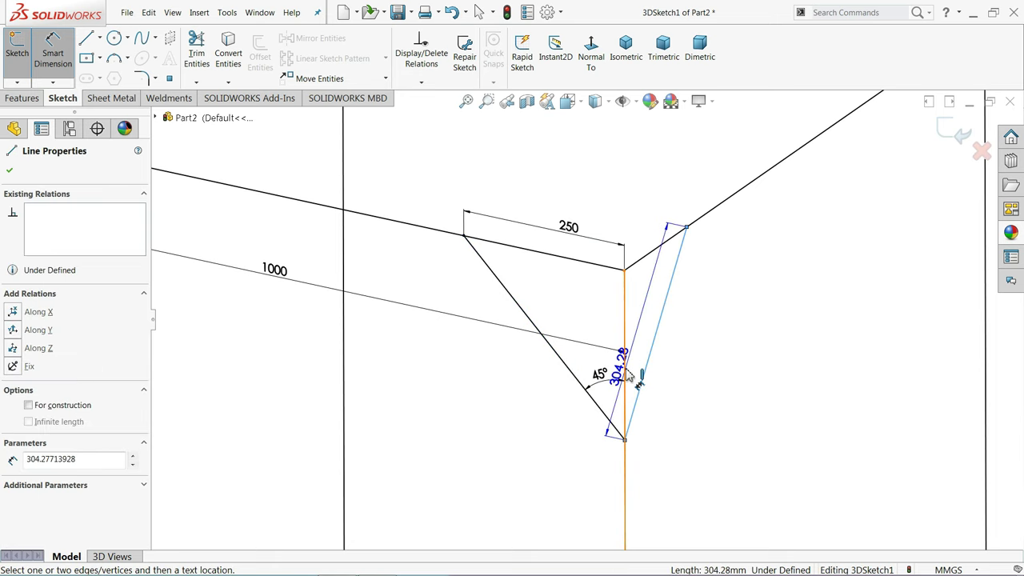
left_click(625, 373)
left_click(644, 341)
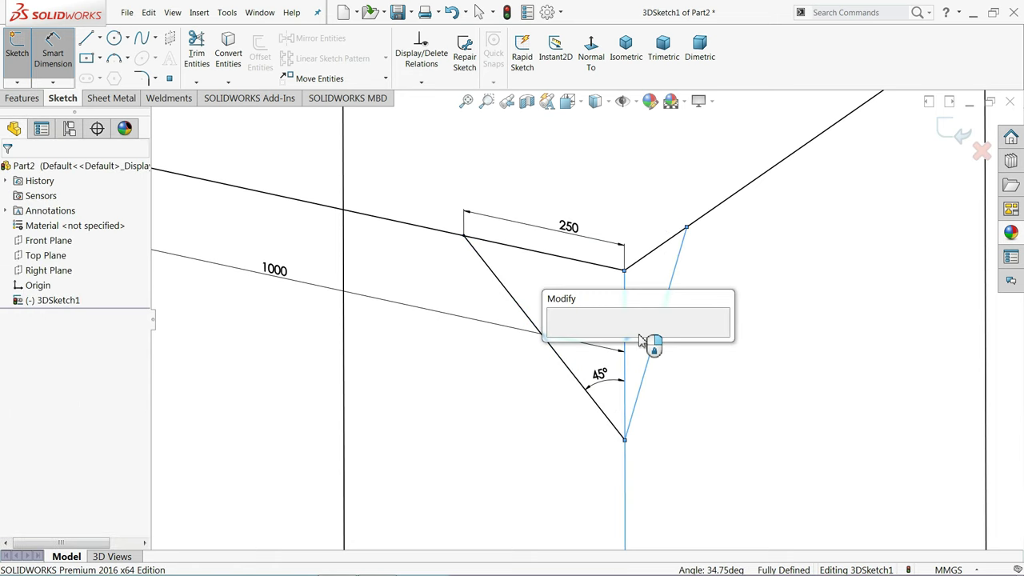
type("45")
key("Return")
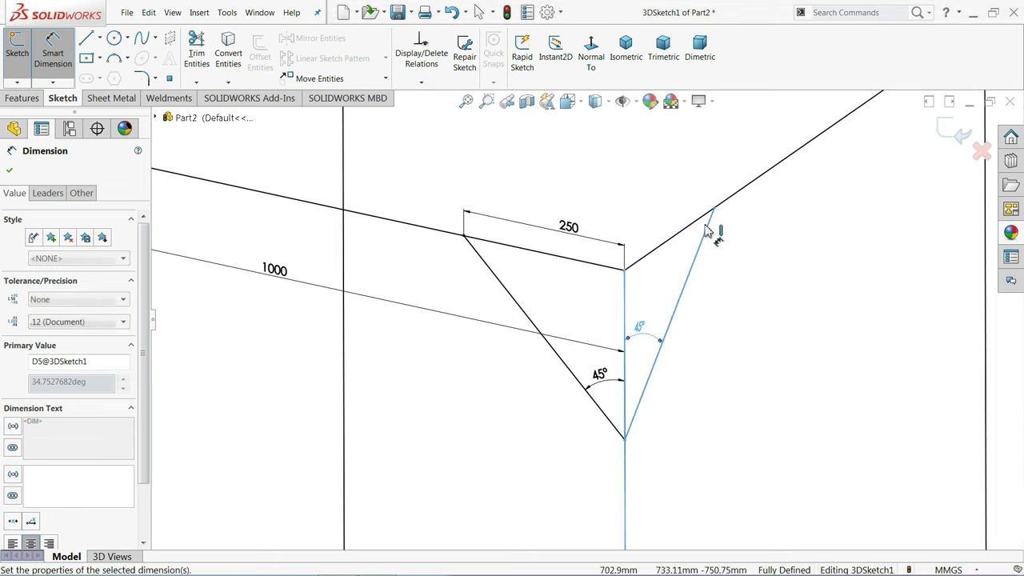
Add a driven 250 mm reference dimension for the right-edge brace end
left_click(741, 260)
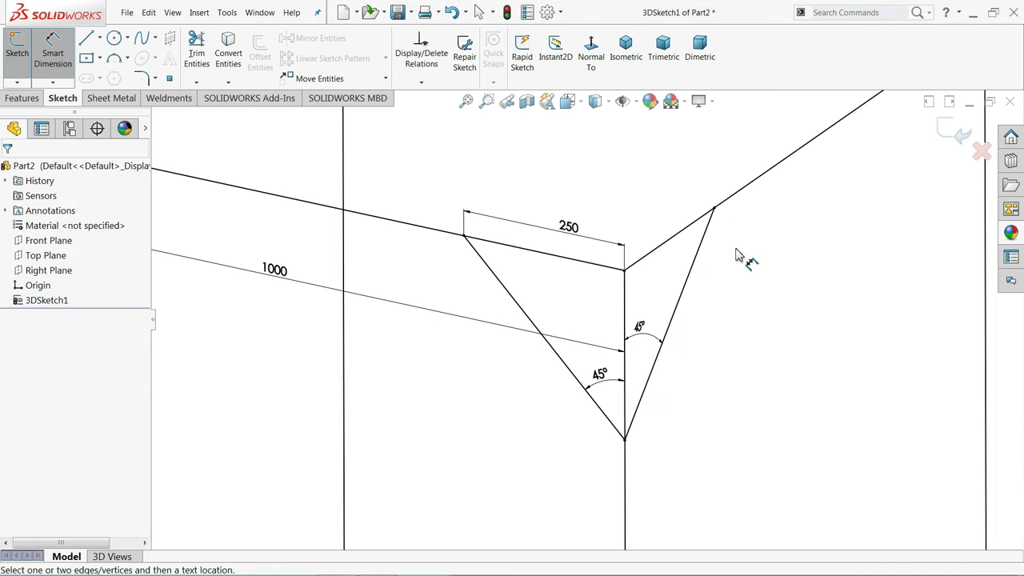
left_click(713, 210)
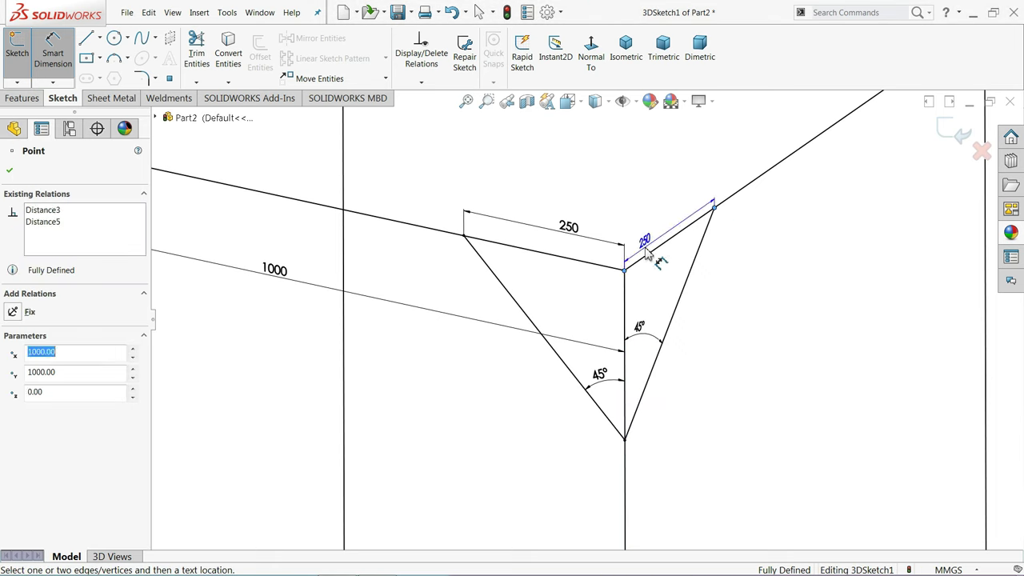
left_click(650, 224)
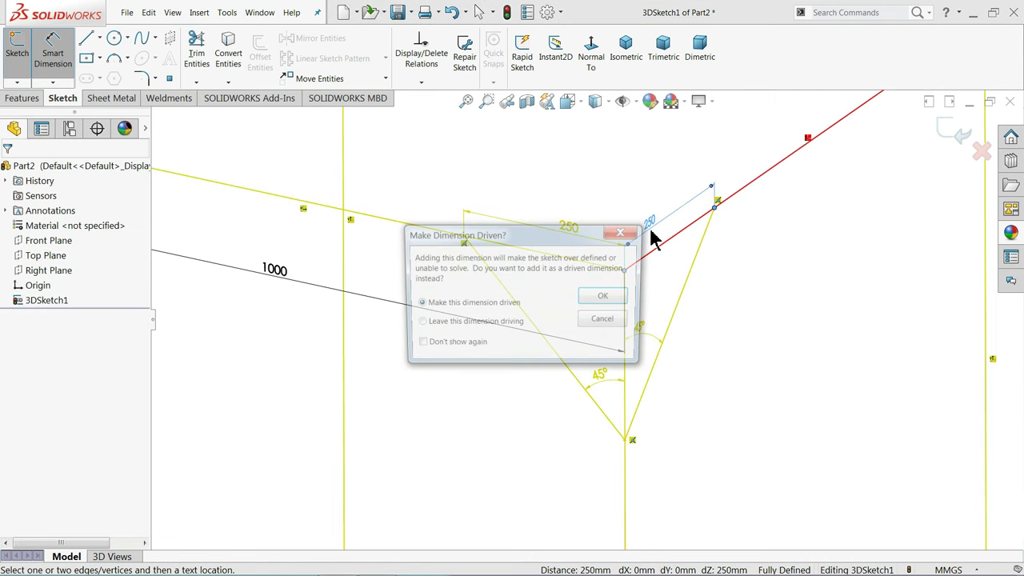
left_click(606, 298)
scroll(656, 327, "up", 5)
scroll(633, 320, "up", 2)
scroll(606, 311, "down", 1)
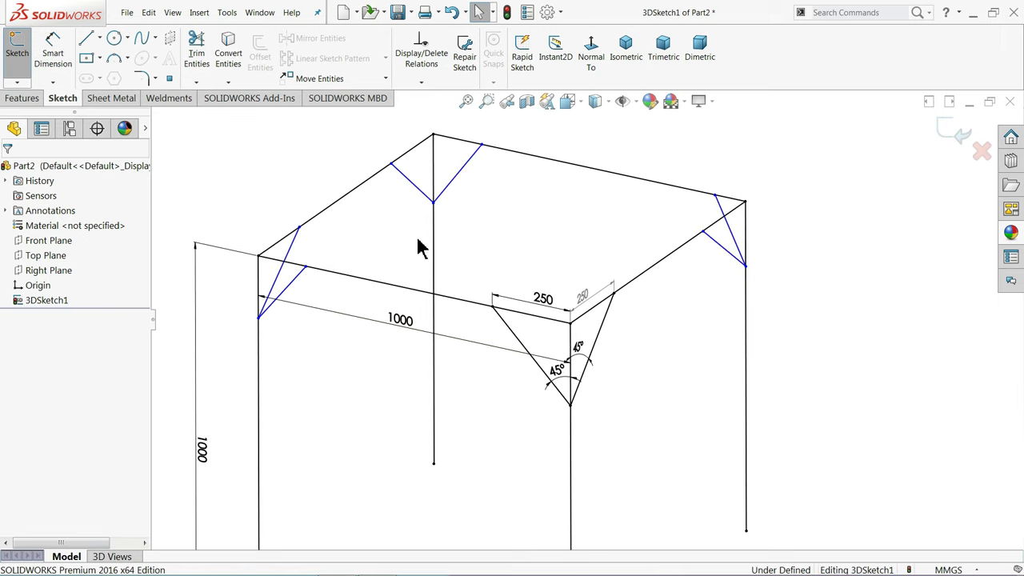
left_click(455, 177)
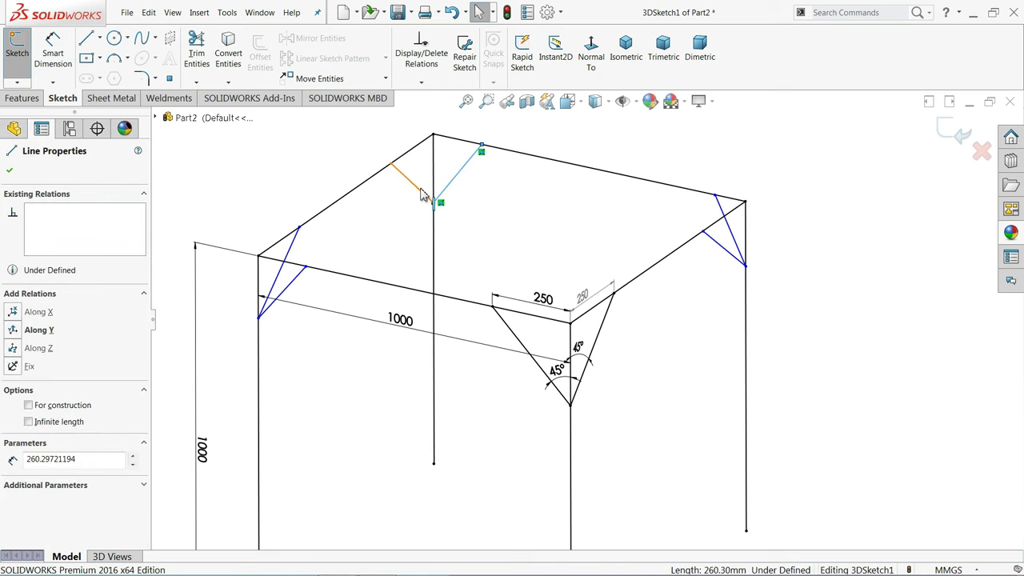
Give the six braces at the back and left corners an equal-length relation
left_click(417, 197, "ctrl")
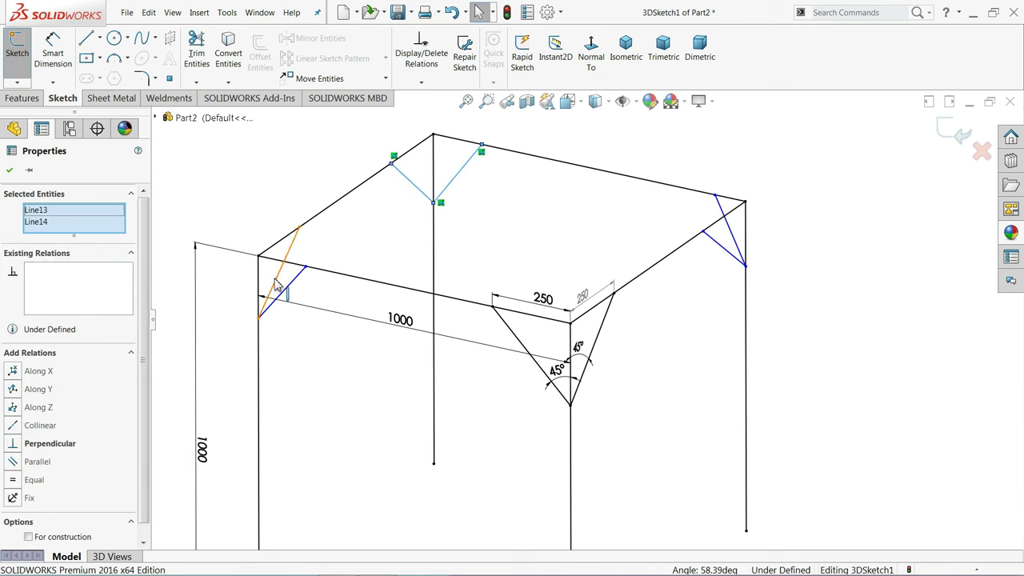
left_click(274, 285, "ctrl")
left_click(286, 287, "ctrl")
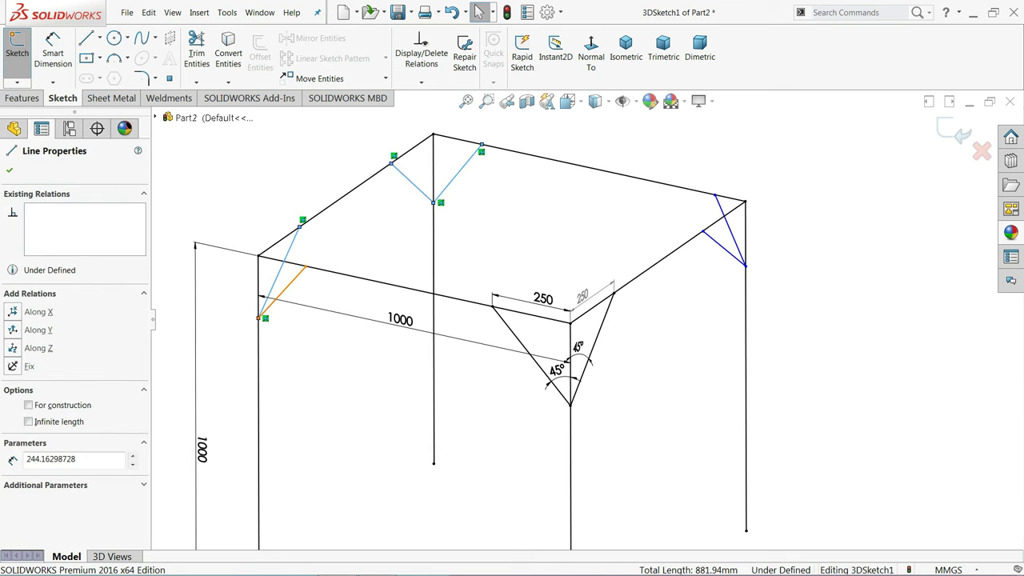
left_click(733, 261, "ctrl")
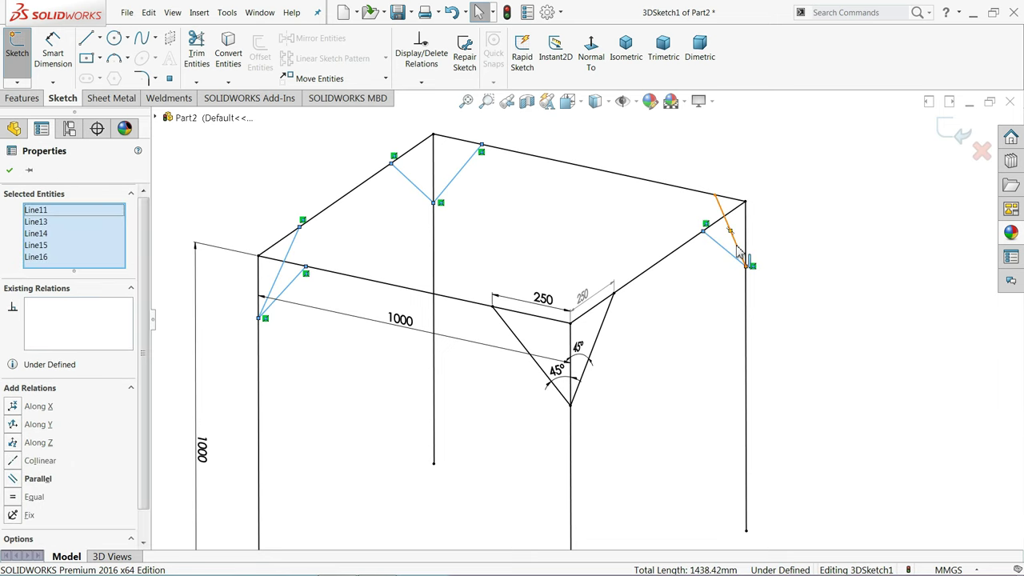
left_click(738, 250, "ctrl")
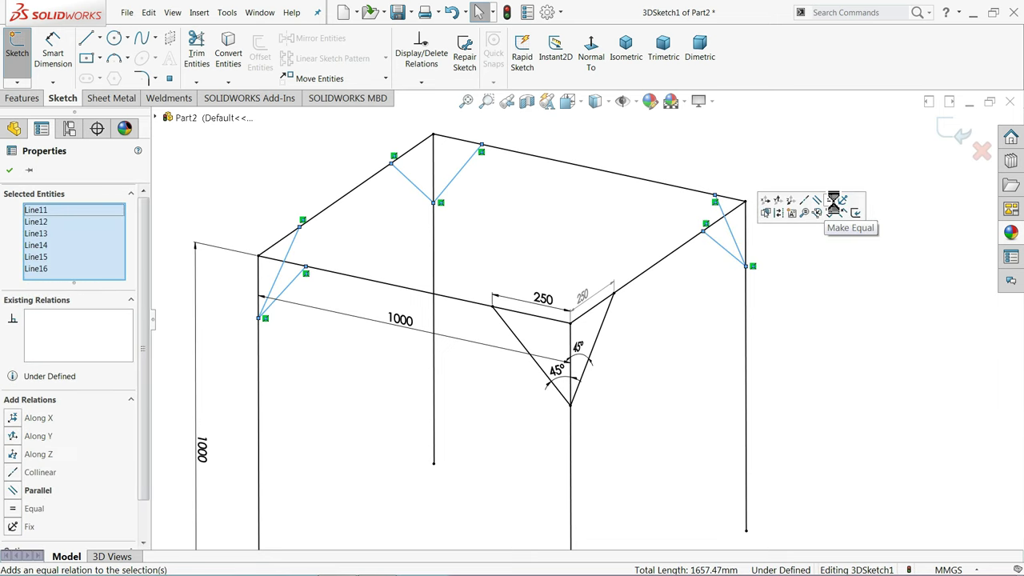
left_click(835, 206)
scroll(576, 313, "up", 3)
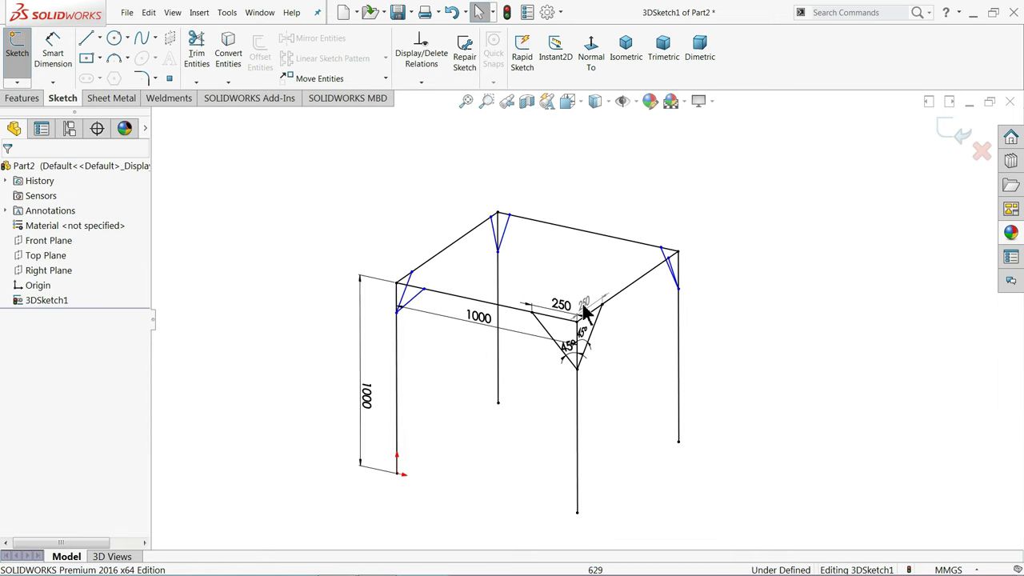
Set a 45° brace-to-leg angle and keep the second brace angle as a driven reference
mouse_move(583, 309)
middle_mouse_down()
mouse_move(501, 258)
mouse_move(517, 306)
mouse_move(525, 286)
mouse_move(446, 288)
mouse_move(446, 318)
middle_mouse_up()
scroll(364, 376, "down", 3)
scroll(336, 352, "down", 2)
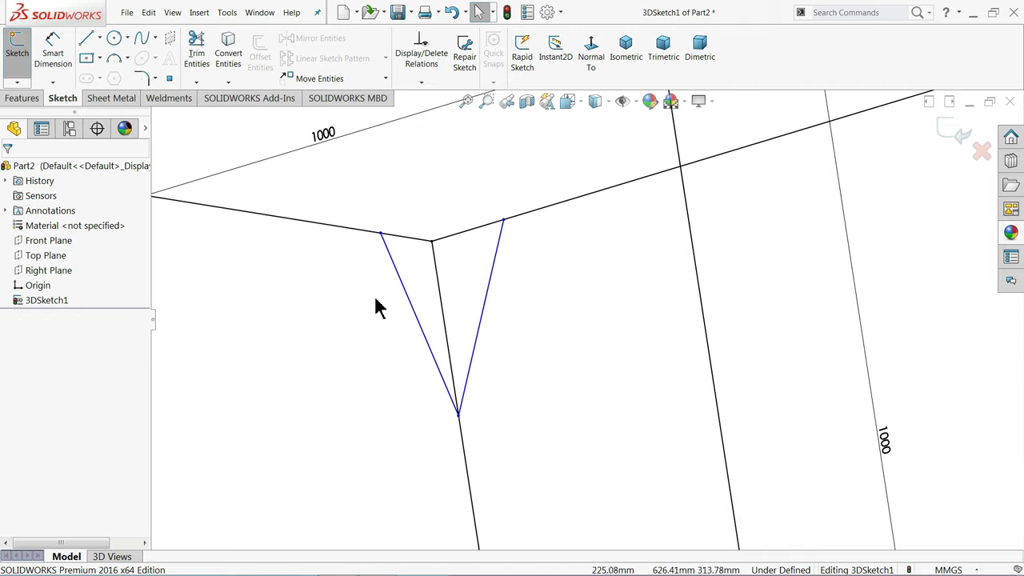
left_click(53, 56)
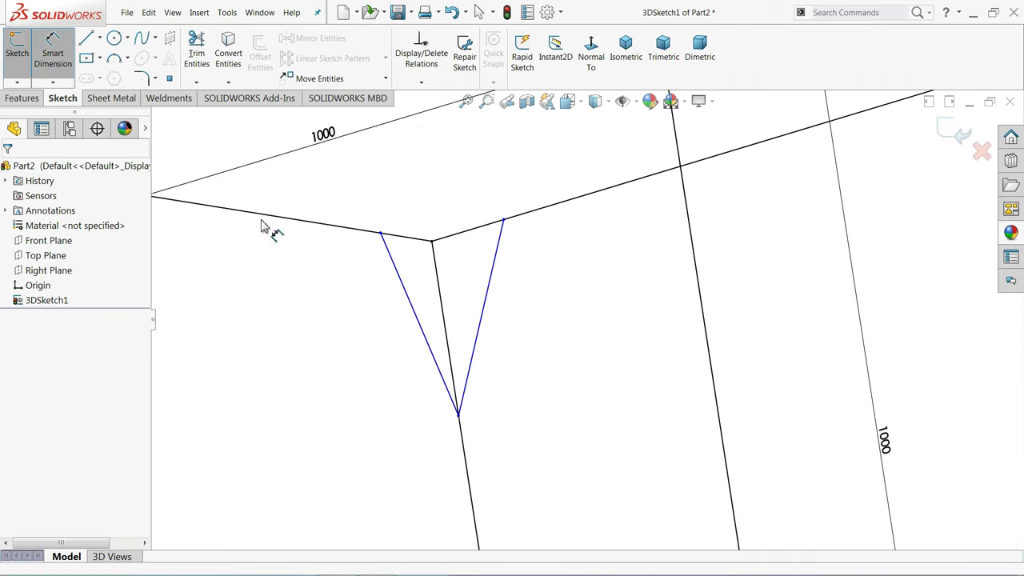
left_click(432, 352)
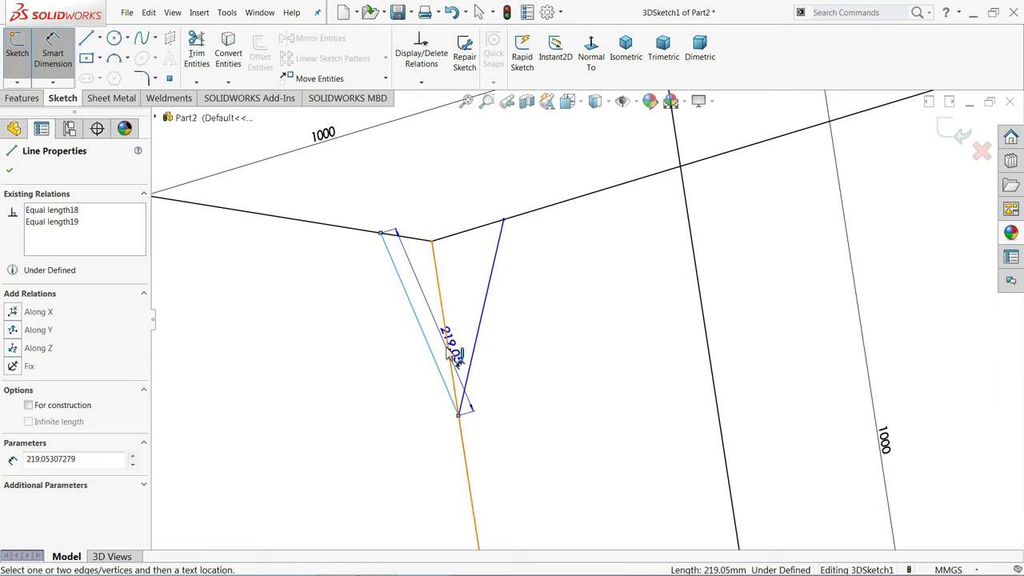
left_click(440, 336)
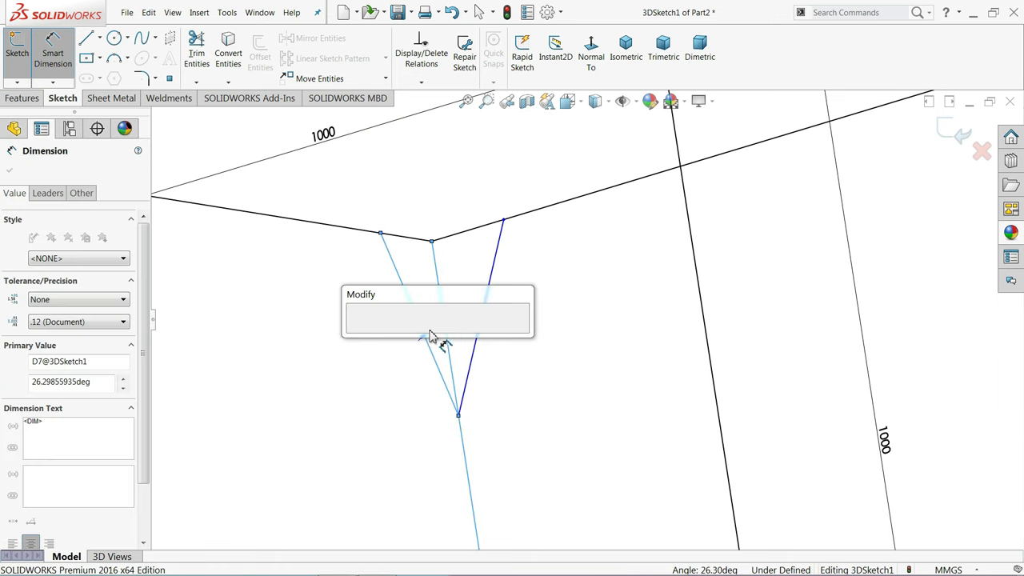
type("45")
key("Return")
left_click(366, 389)
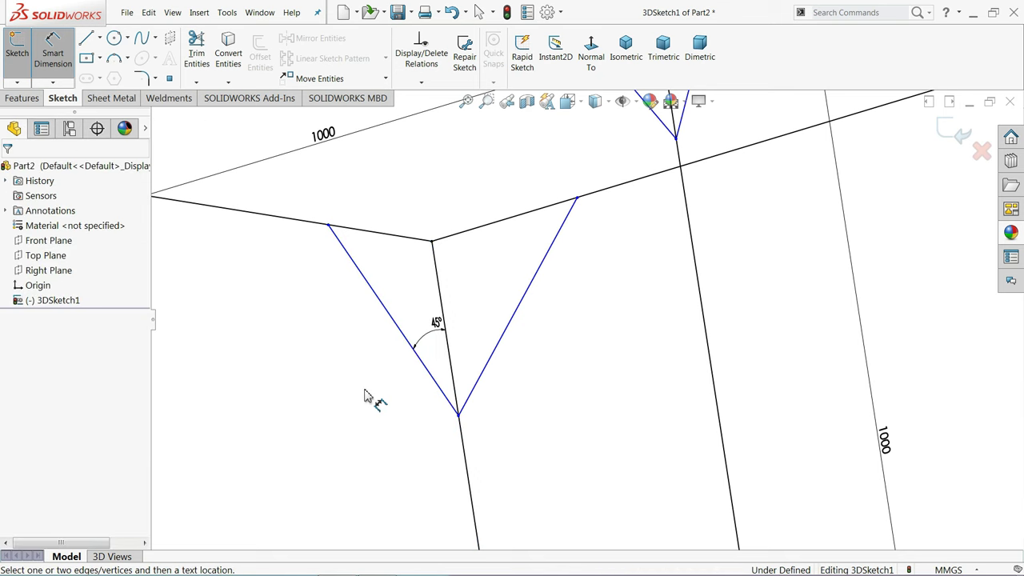
left_click(493, 362)
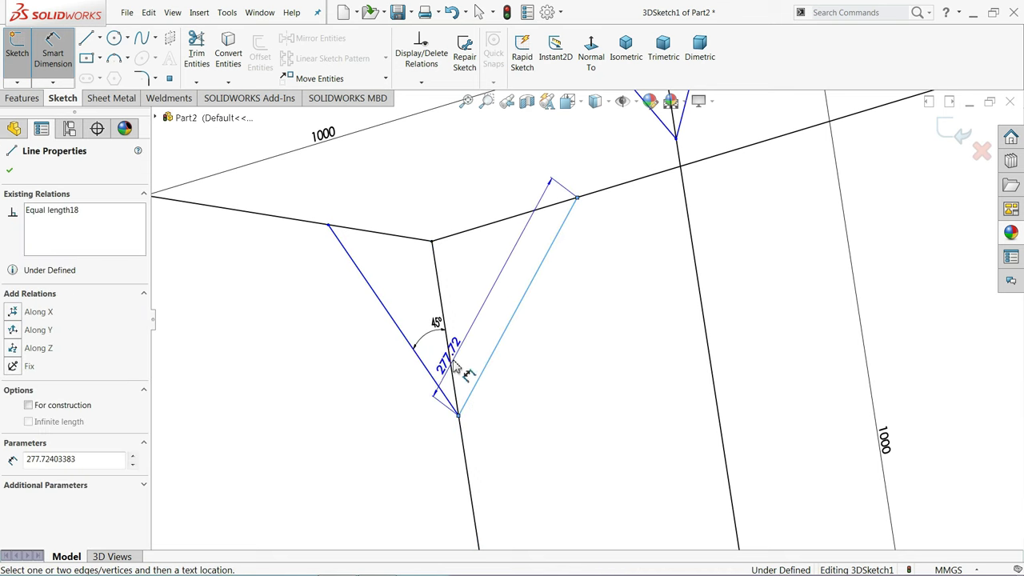
left_click(453, 367)
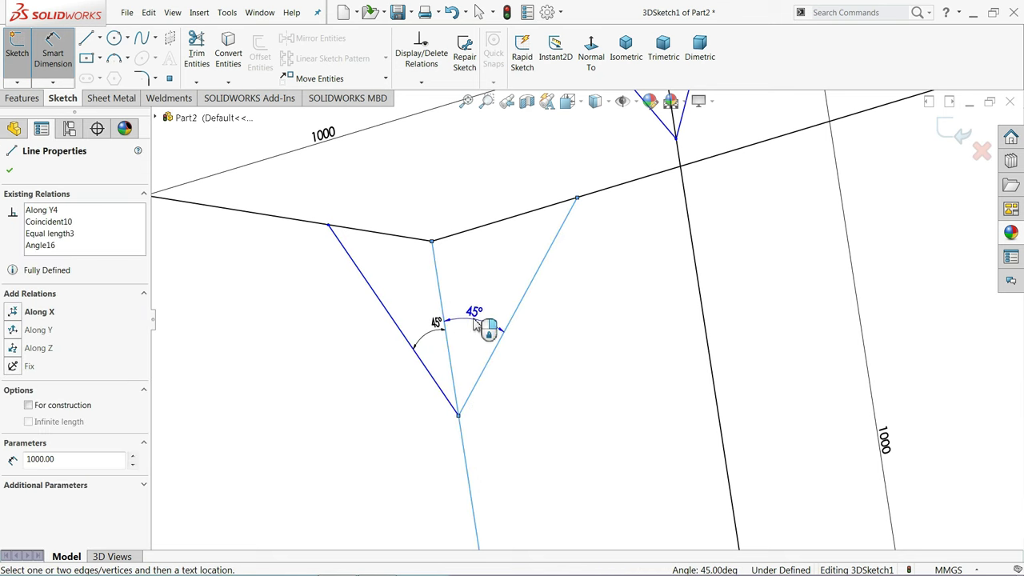
left_click(474, 321)
left_click(600, 298)
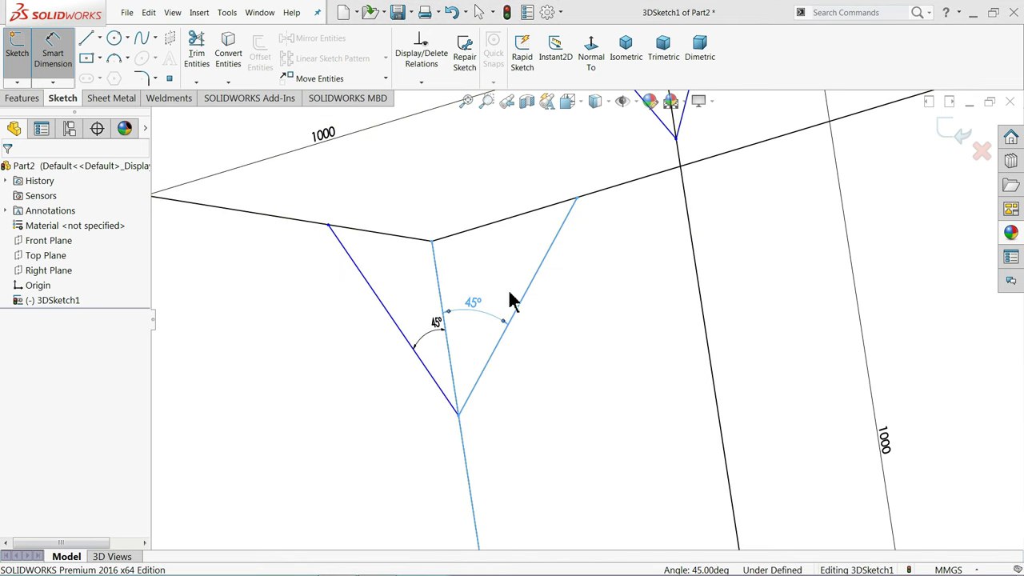
Dimension brace endpoints 250 mm from their corners at two more corners
left_click(432, 242)
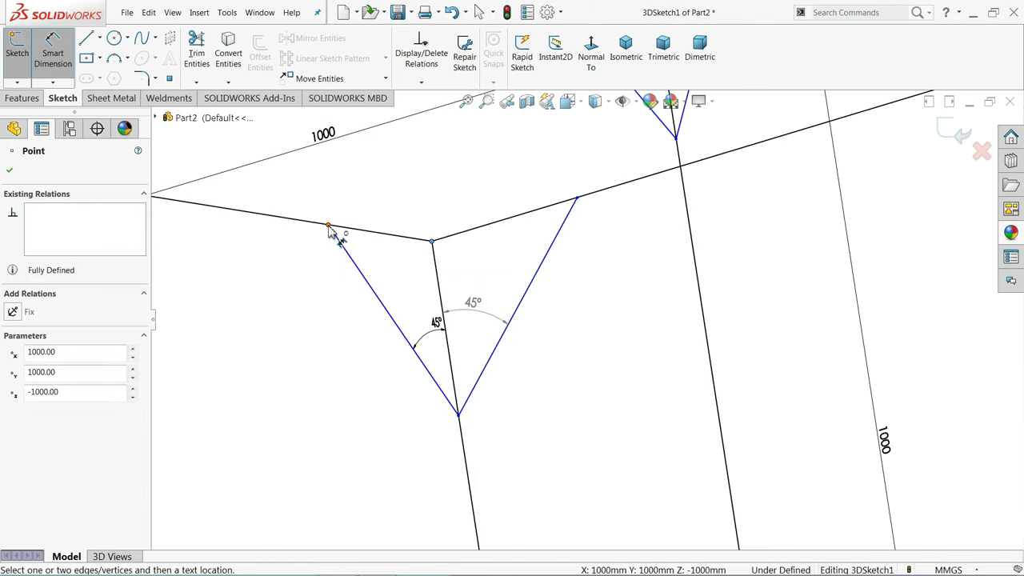
left_click(328, 225)
left_click(366, 221)
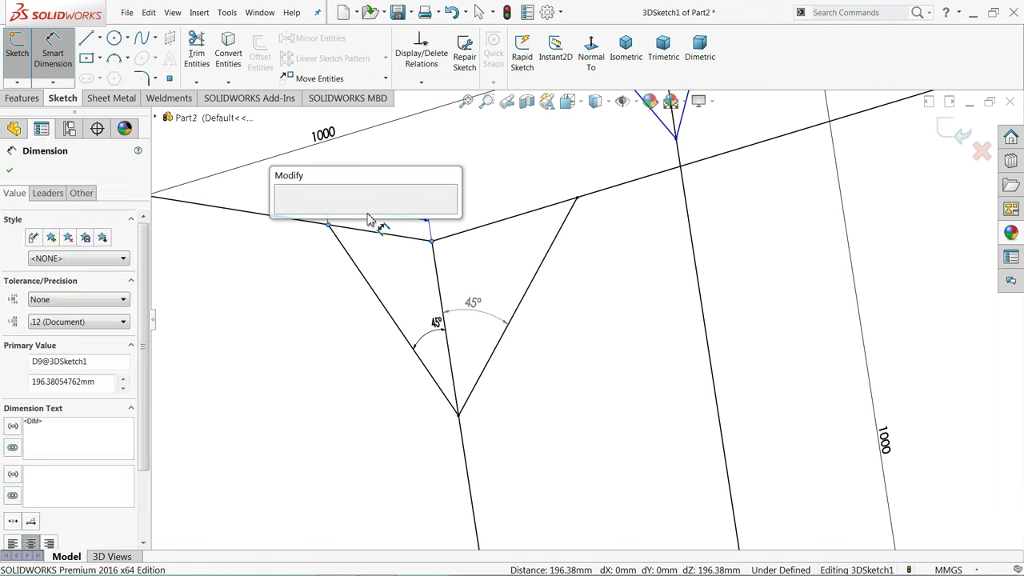
type("250")
key("Return")
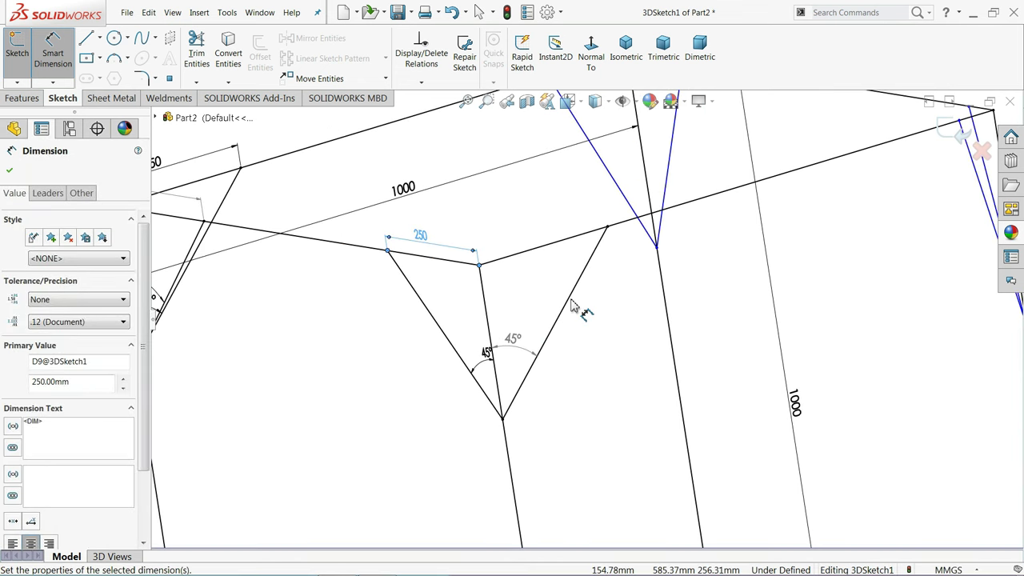
scroll(664, 201, "up", 3)
scroll(599, 251, "down", 3)
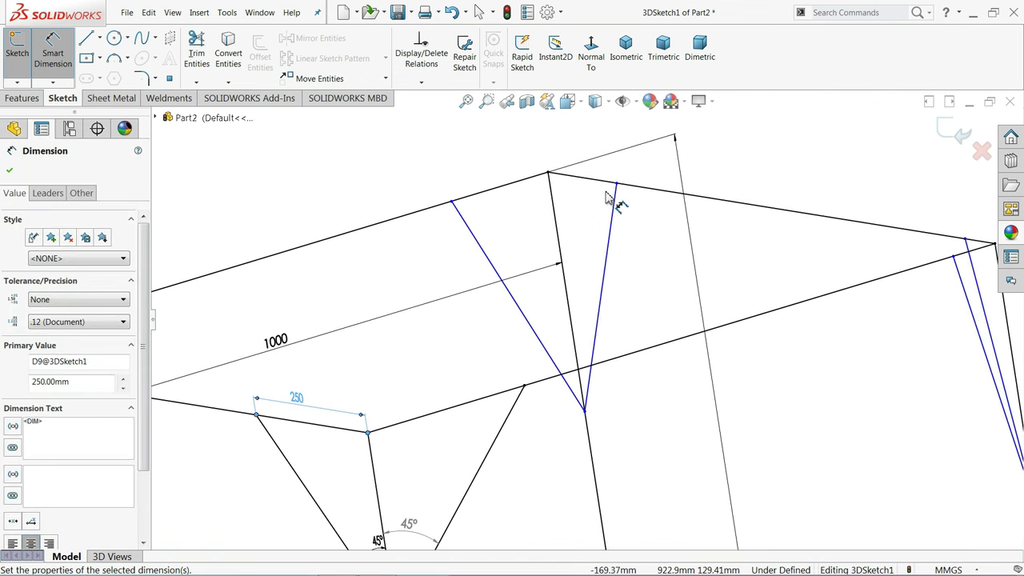
left_click(549, 173)
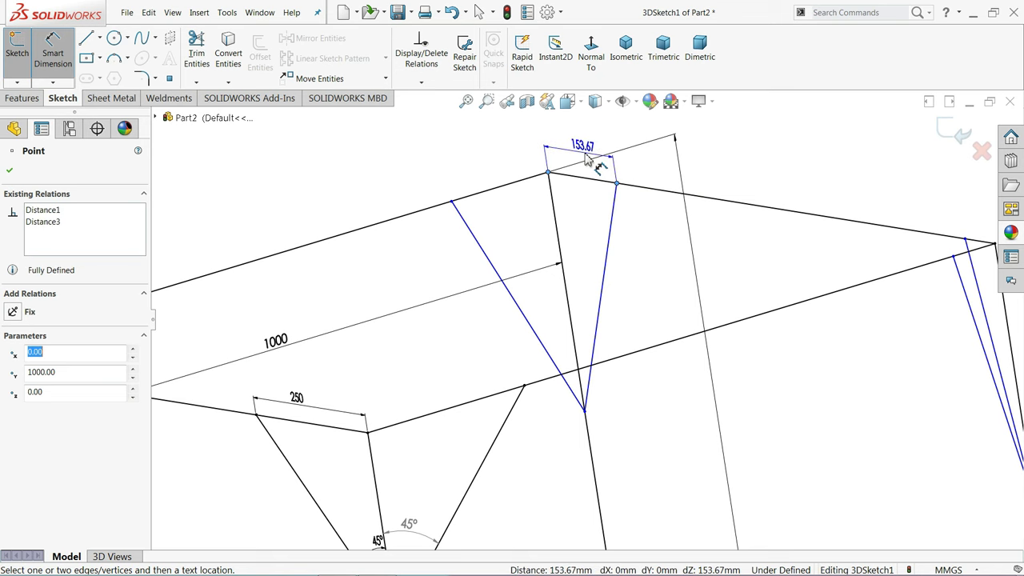
left_click(590, 158)
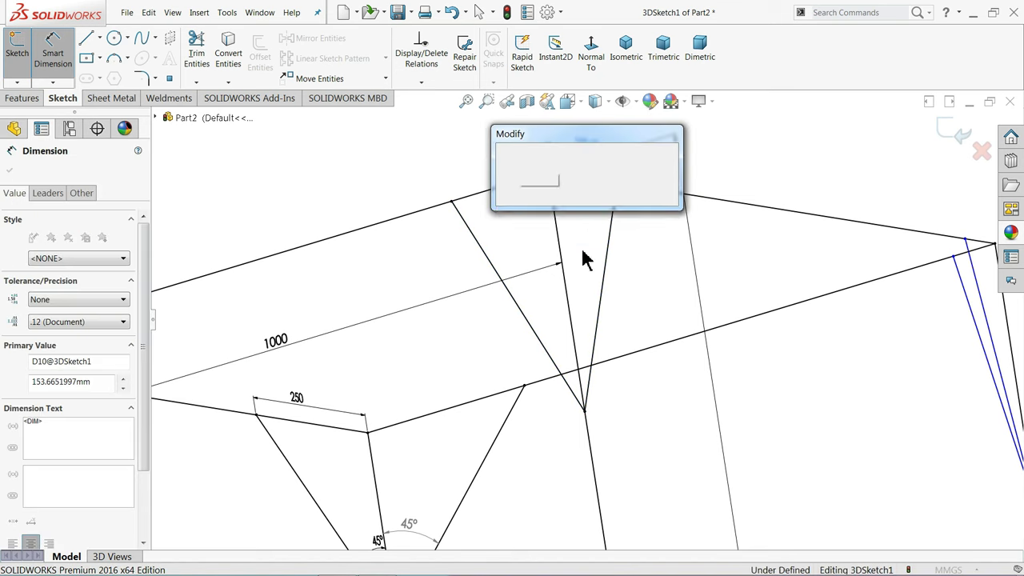
type("250")
key("Return")
left_click(485, 165)
scroll(560, 192, "up", 3)
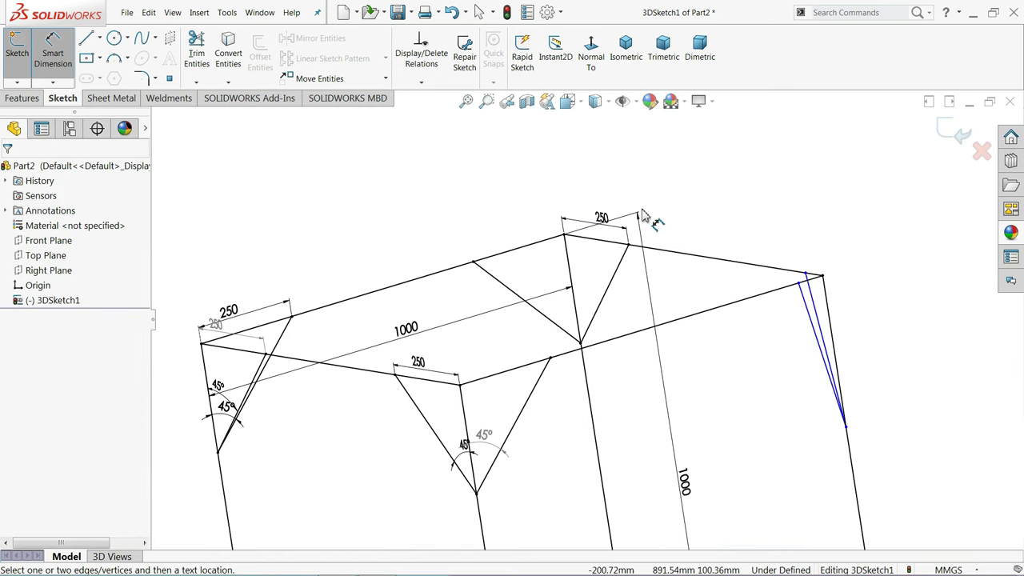
scroll(704, 264, "up", 2)
Add the last brace's 250 mm corner offset, fully defining the sketch
middle_click_drag(760, 298, 505, 374)
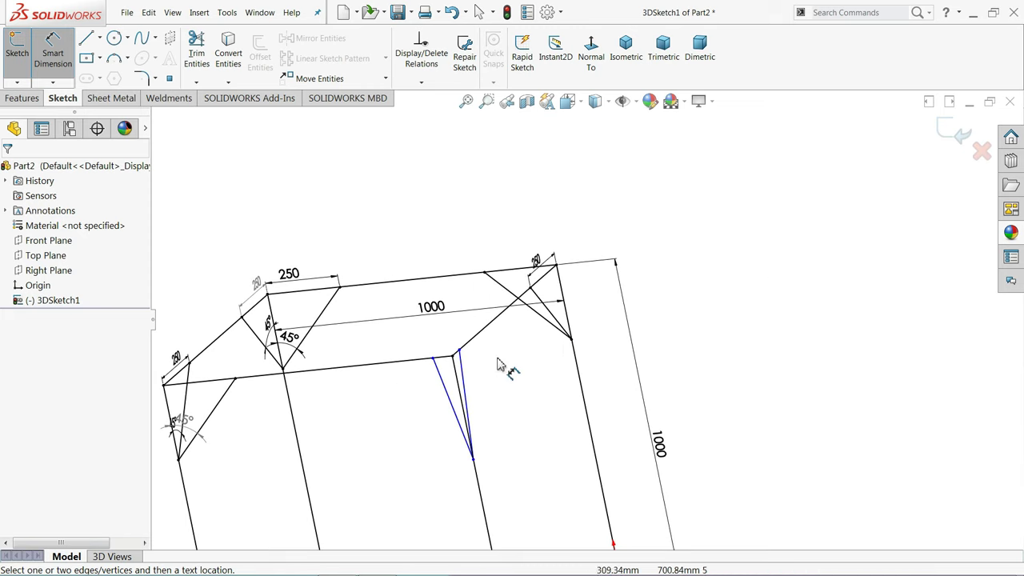
scroll(545, 352, "down", 3)
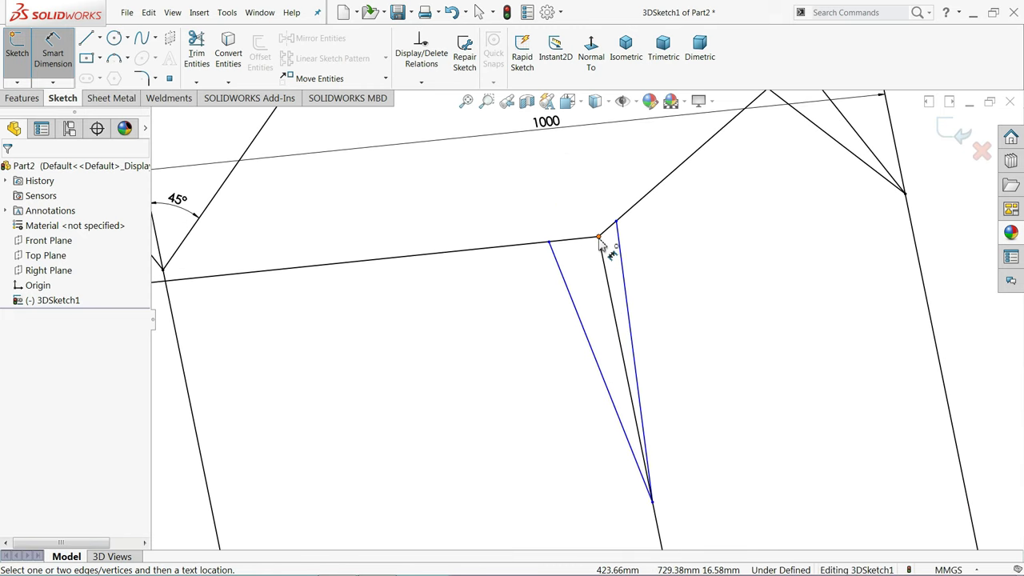
left_click(599, 238)
left_click(549, 242)
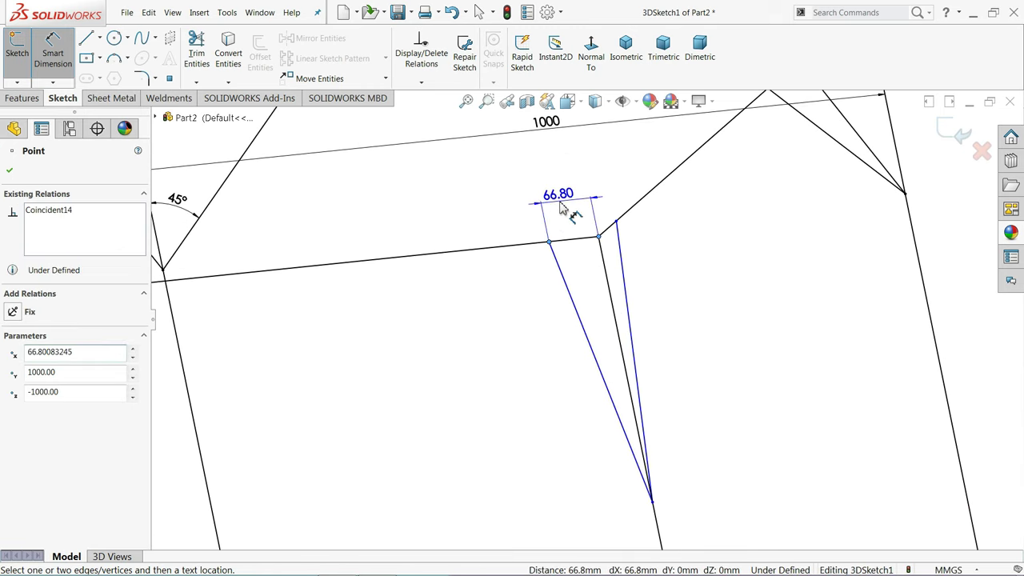
left_click(560, 205)
type("250")
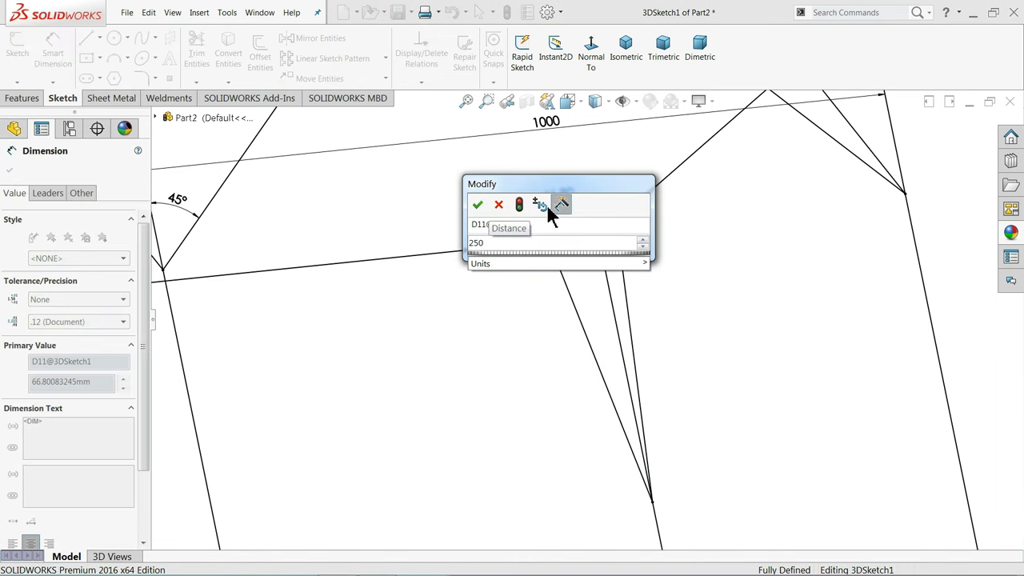
key("Return")
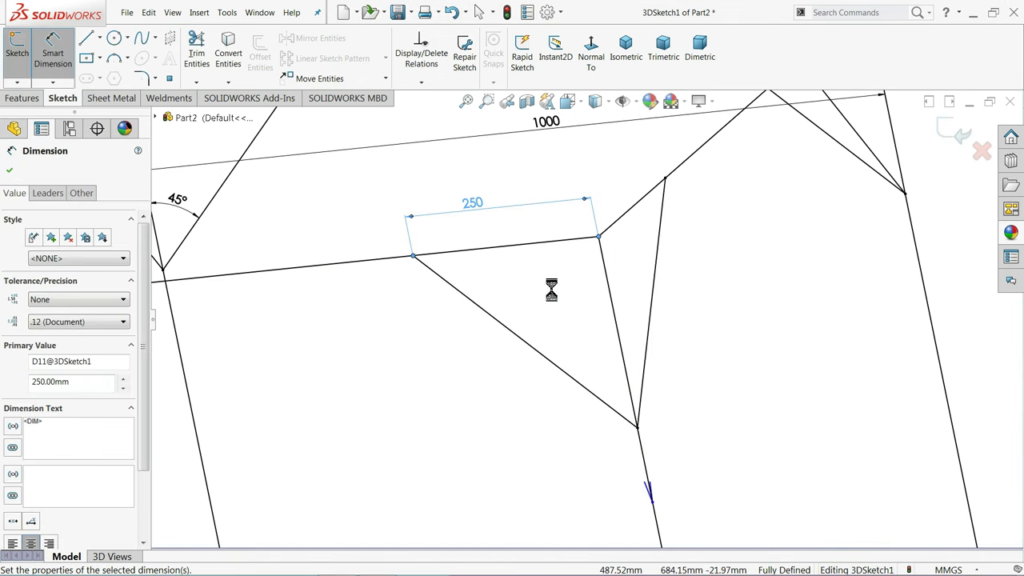
scroll(551, 290, "up", 5)
key("Escape")
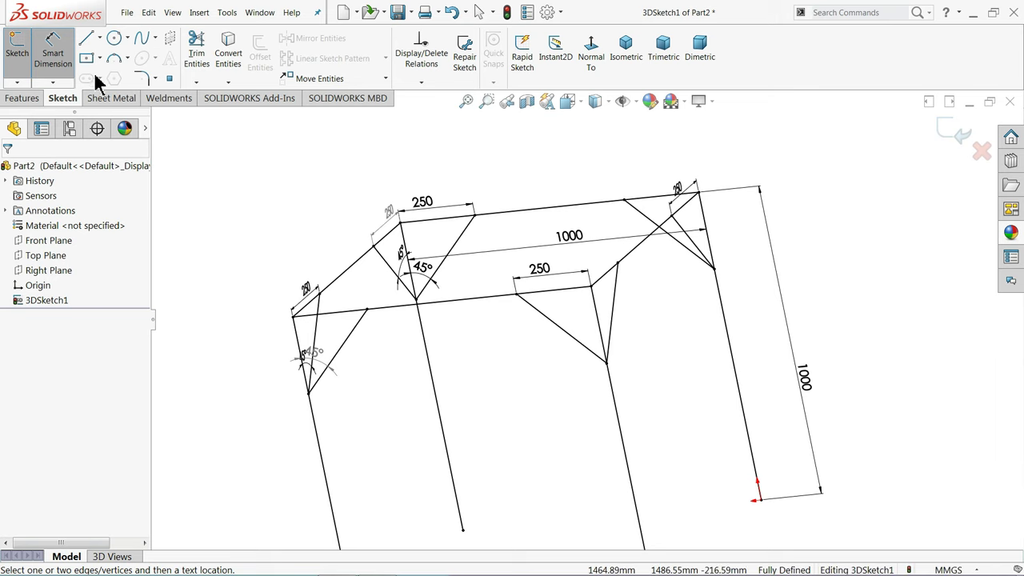
left_click(44, 68)
mouse_move(394, 267)
middle_mouse_down()
mouse_move(462, 229)
mouse_move(469, 274)
middle_mouse_up()
scroll(592, 320, "up", 3)
scroll(694, 384, "down", 2)
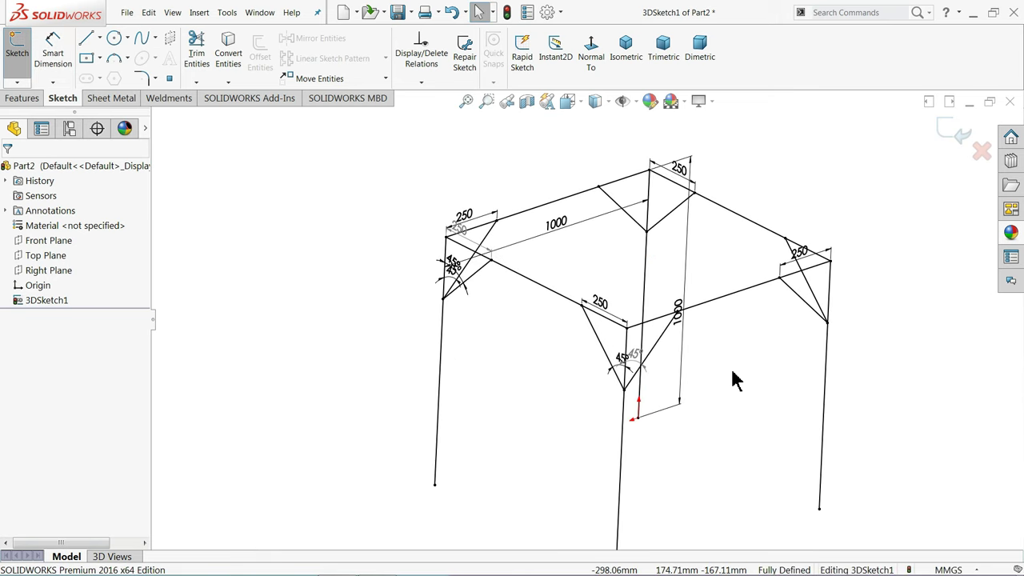
middle_click_drag(693, 361, 679, 350)
scroll(679, 356, "up", 2)
scroll(684, 388, "down", 2)
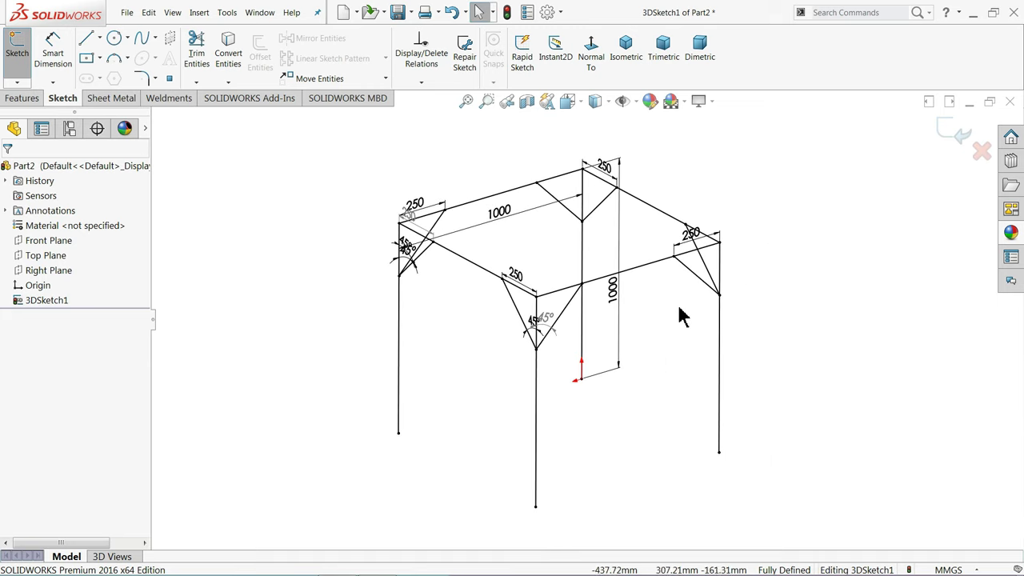
scroll(684, 316, "down", 1)
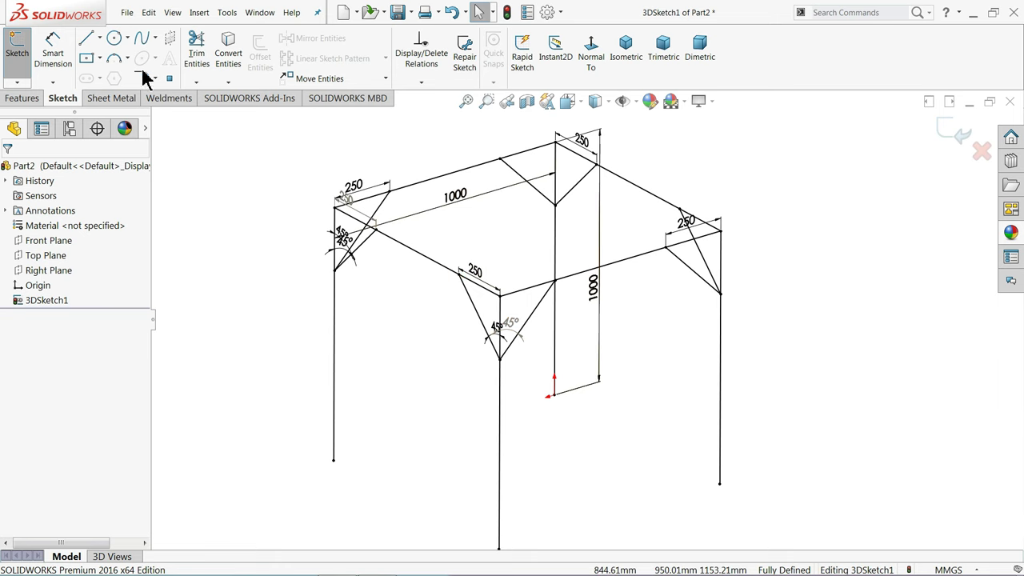
Draw a cross beam line between the two long top edges of the frame
left_click(87, 38)
scroll(525, 172, "down", 2)
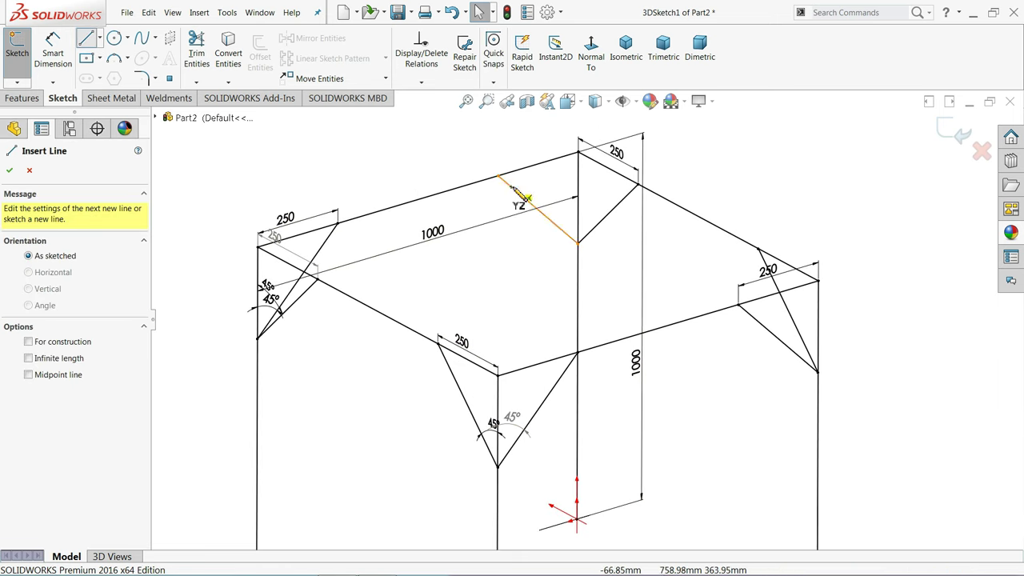
left_click(378, 311)
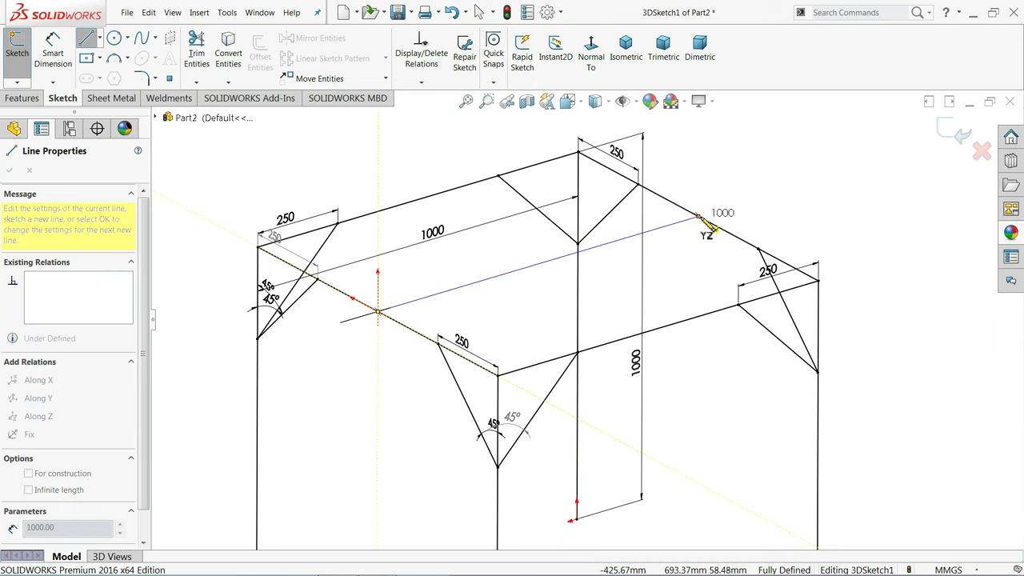
left_click(698, 216)
right_click(744, 192)
left_click(772, 191)
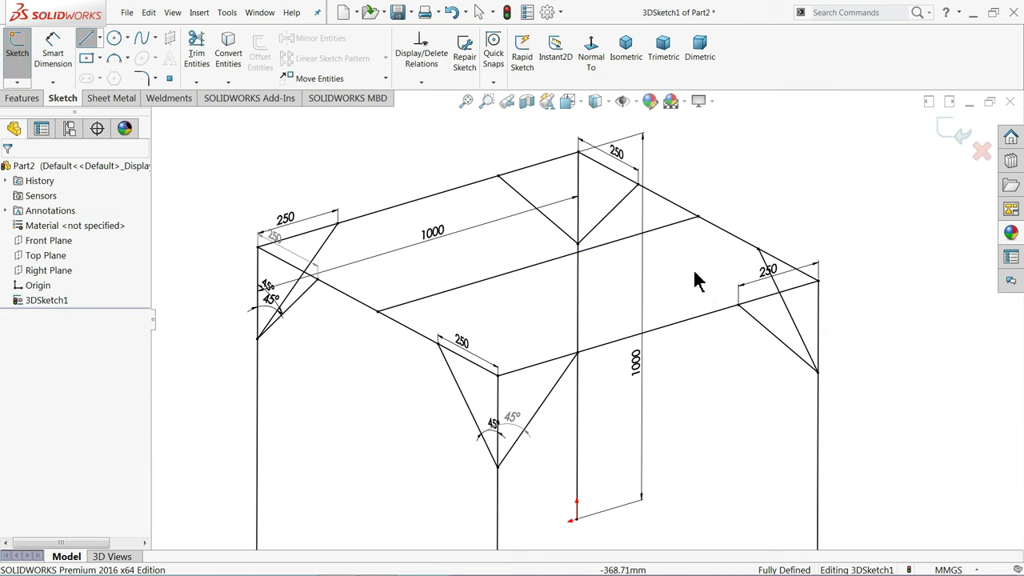
Exit the 3D sketch
scroll(590, 279, "up", 3)
scroll(583, 293, "up", 2)
scroll(604, 360, "down", 3)
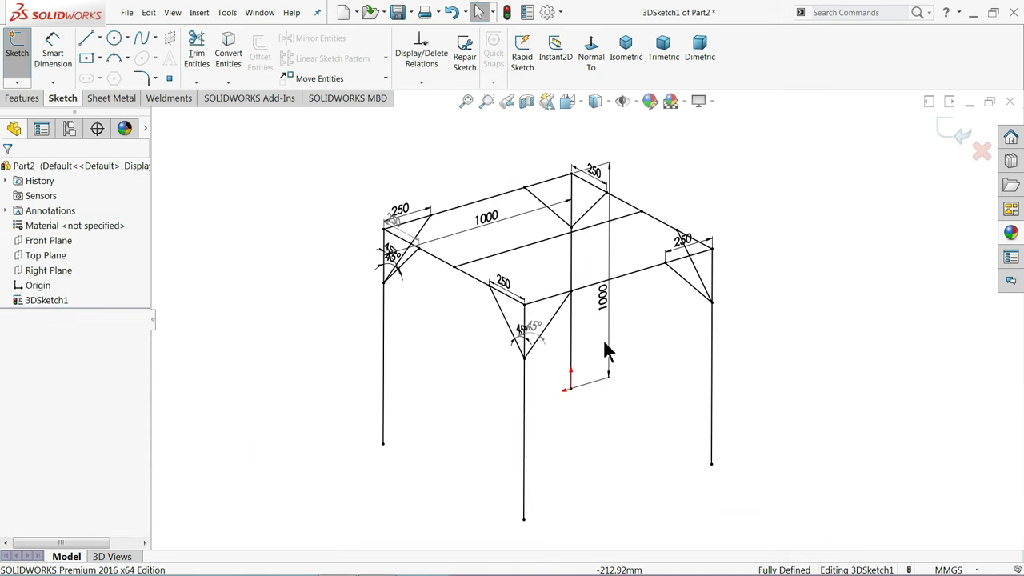
left_click(952, 131)
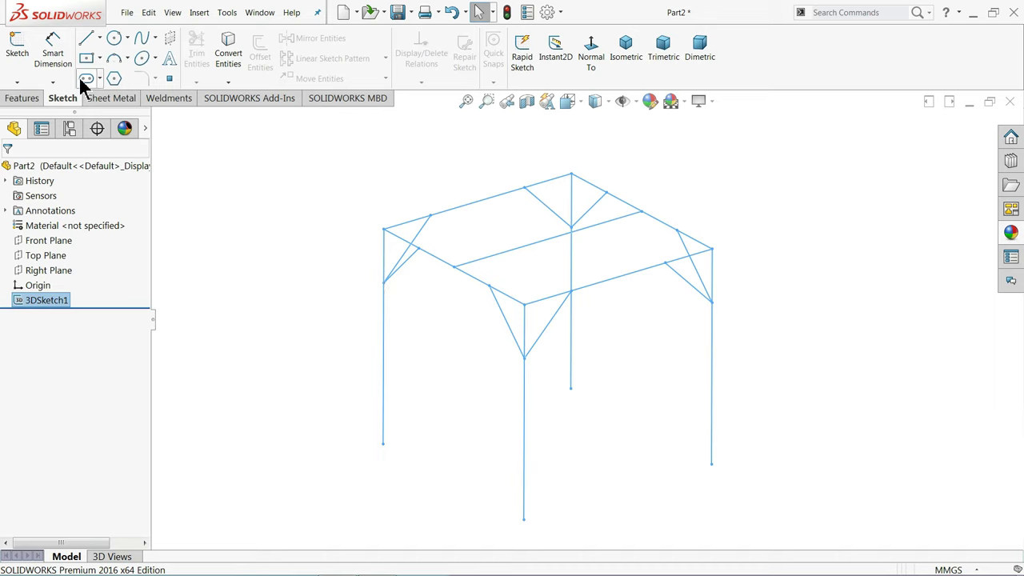
Start a Structural Member with iso standard, sb beam type and 120 x 12 size
left_click(162, 101)
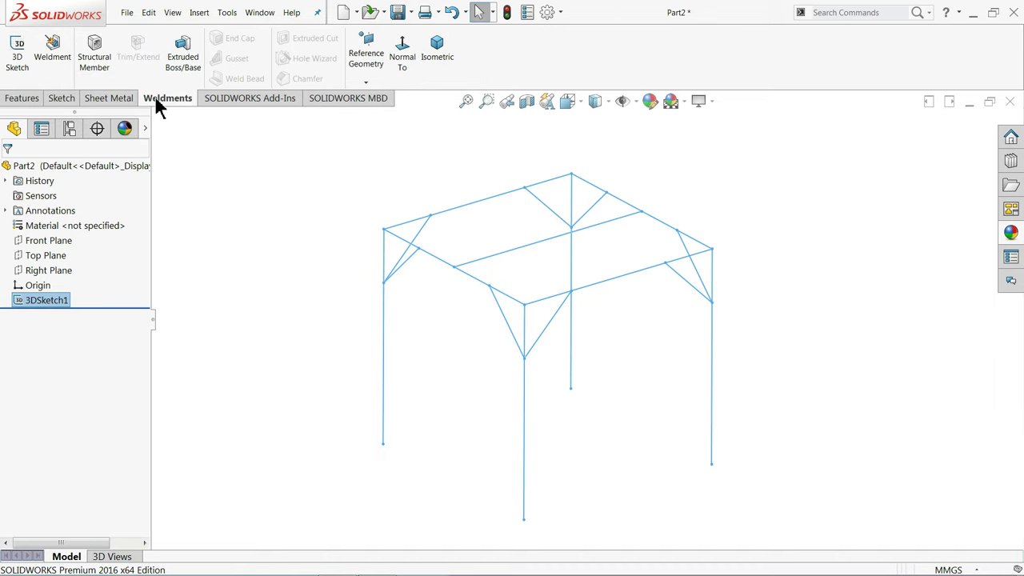
left_click(93, 69)
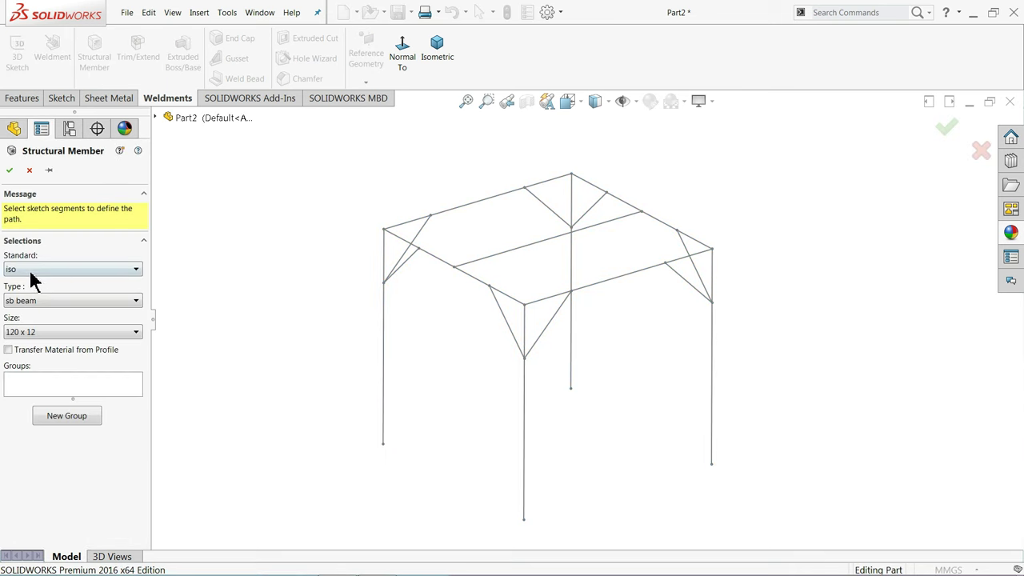
left_click(32, 272)
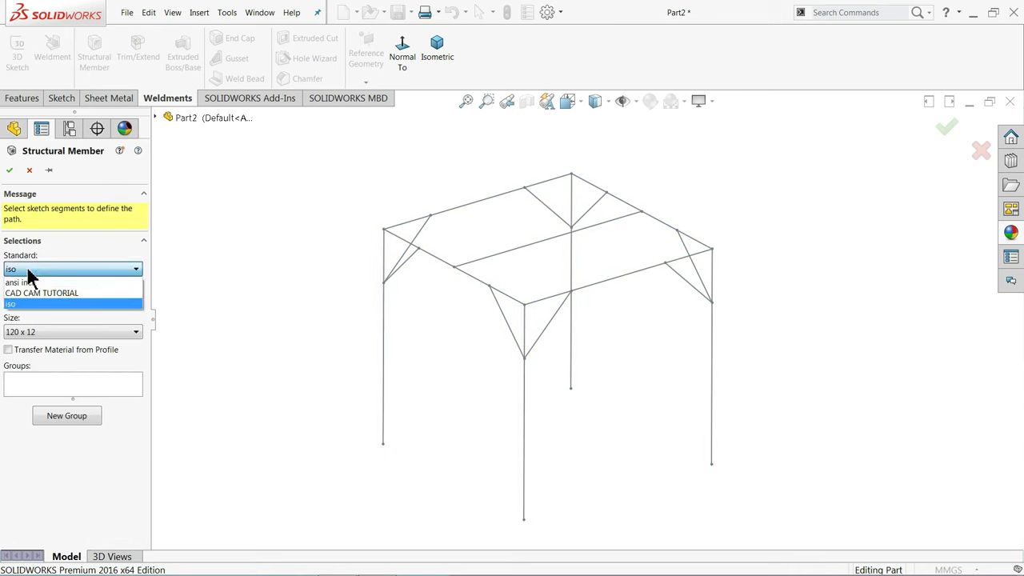
left_click(29, 272)
left_click(35, 271)
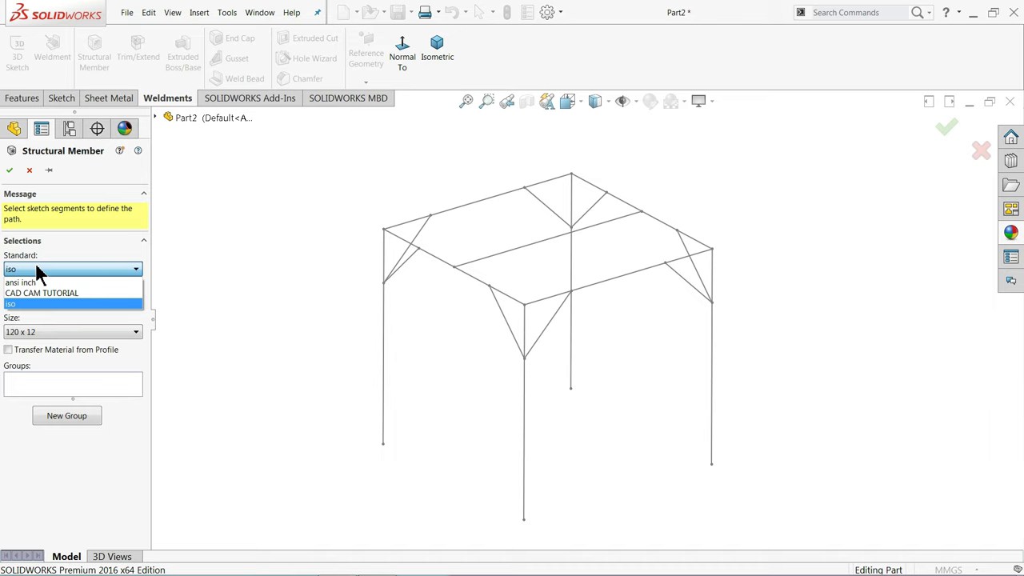
left_click(19, 300)
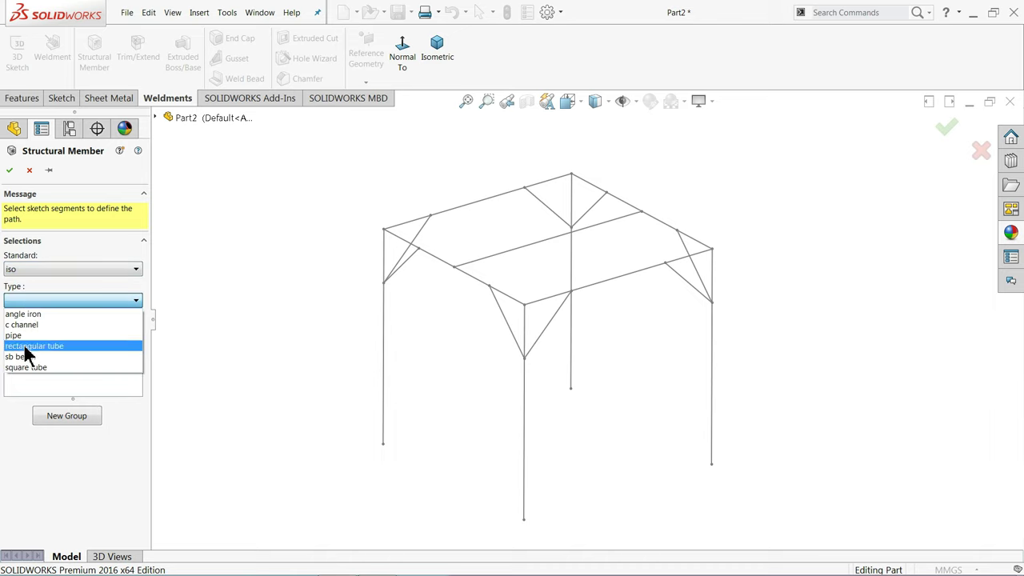
left_click(26, 357)
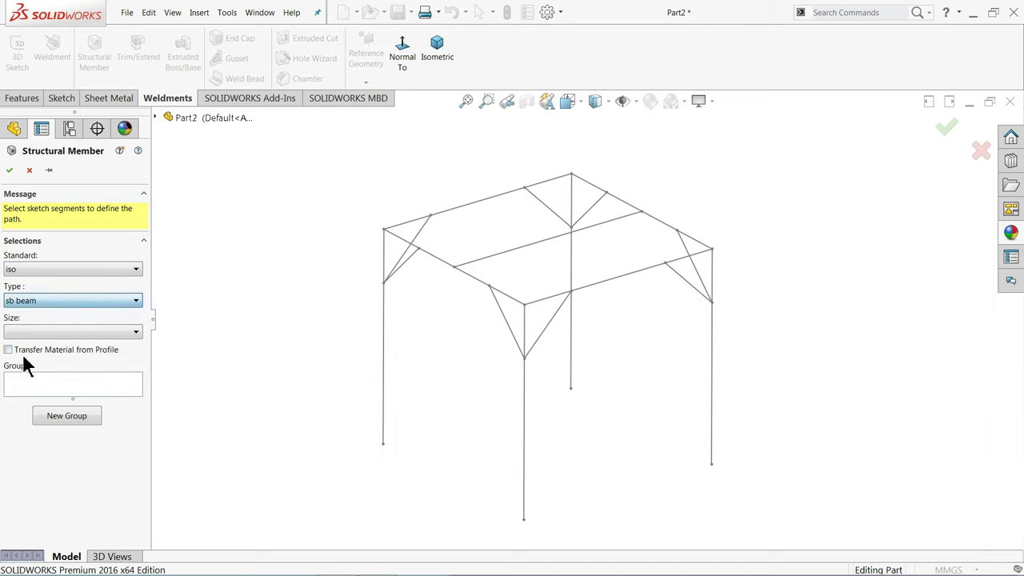
left_click(16, 334)
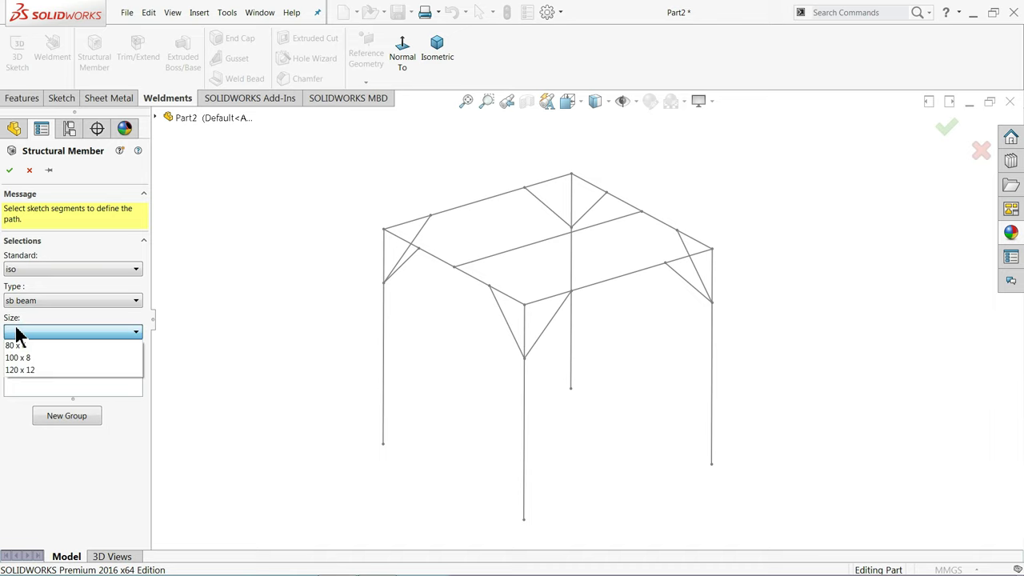
left_click(23, 371)
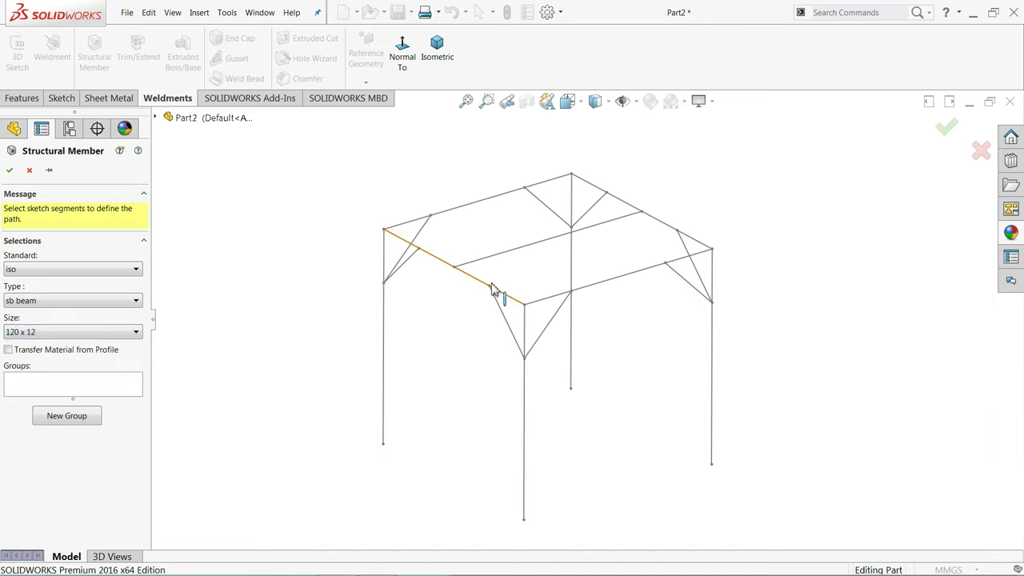
Run the beam along the four top frame edges and confirm
left_click(482, 207)
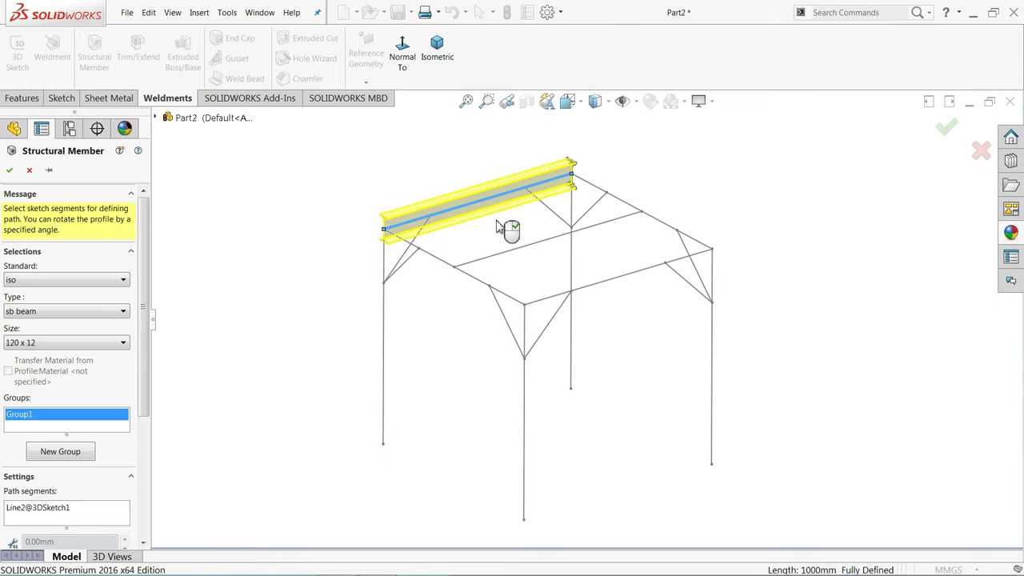
scroll(524, 232, "down", 2)
scroll(515, 258, "down", 1)
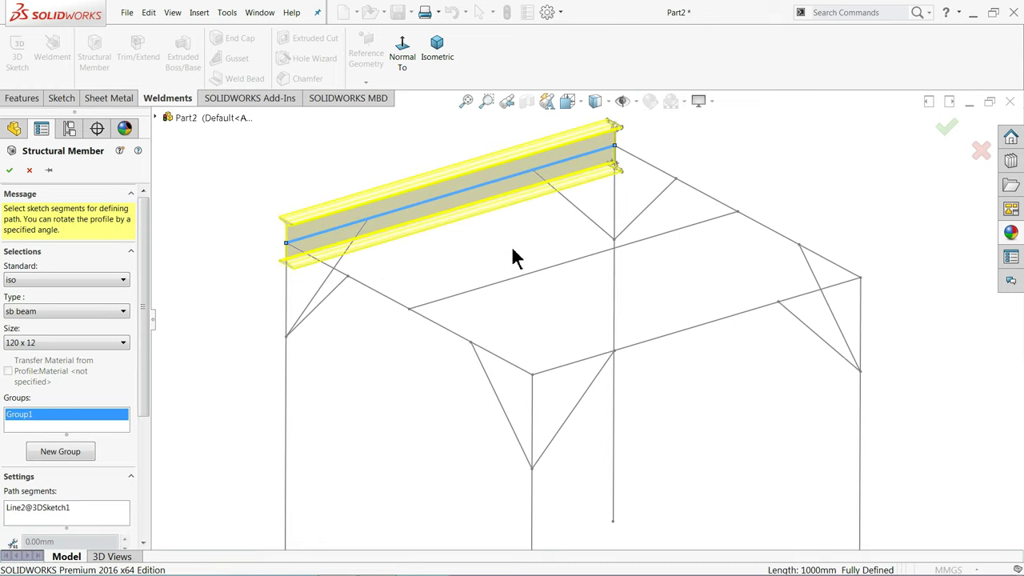
left_click(452, 338)
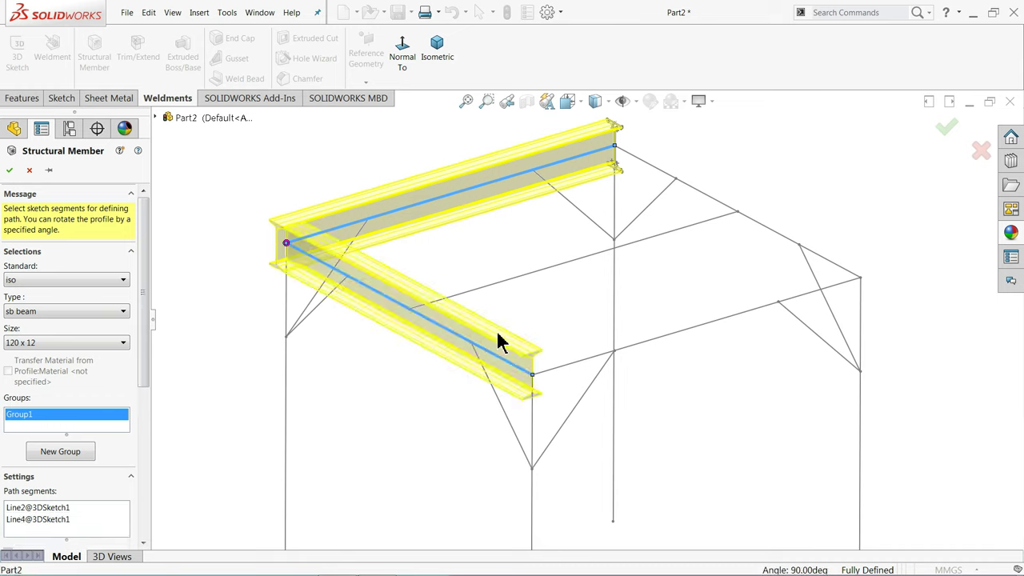
left_click(645, 344)
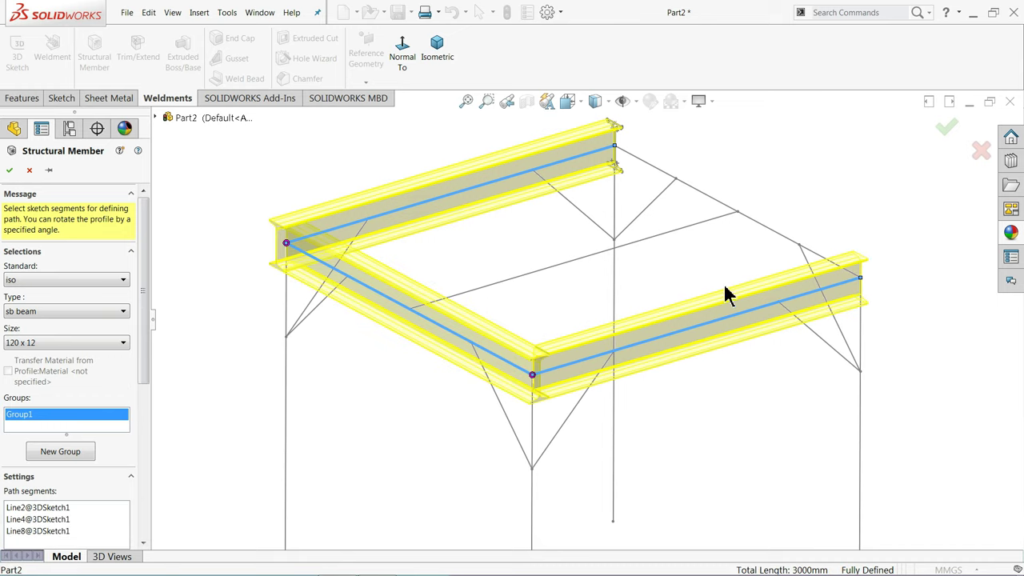
left_click(764, 232)
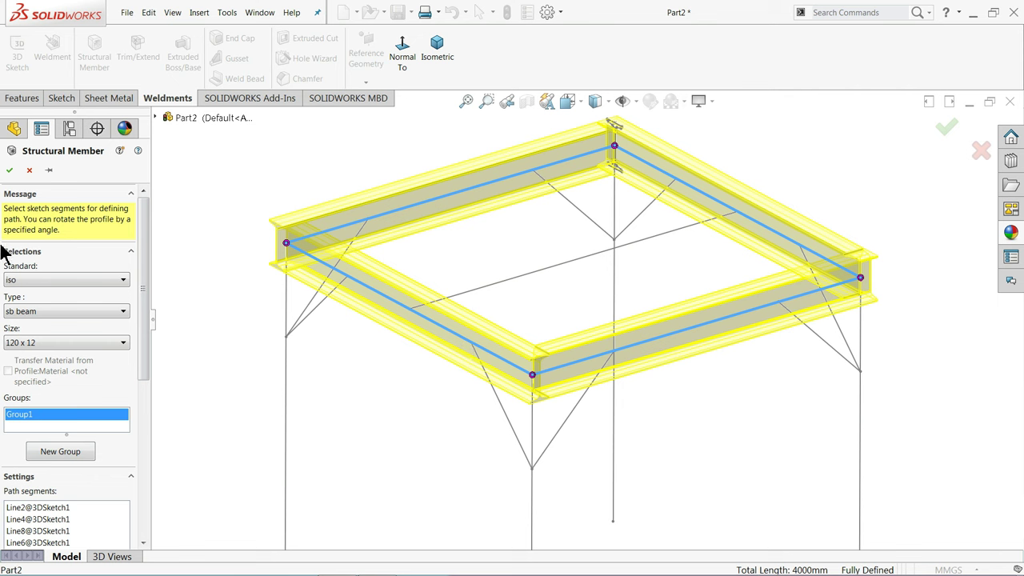
left_click(9, 171)
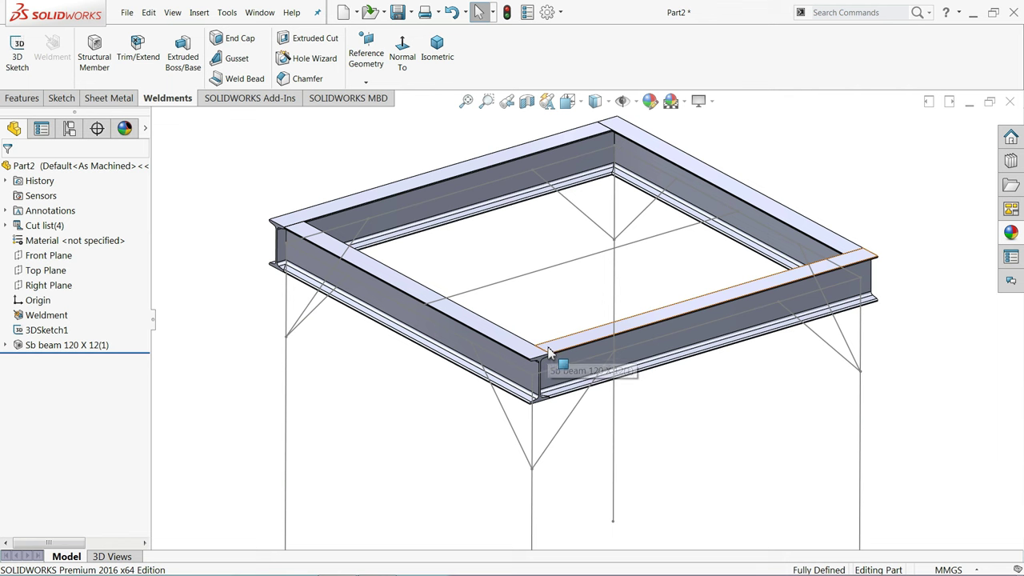
Edit Sb beam 120 X 12(1) to apply End Miter corner treatment
scroll(299, 237, "down", 3)
scroll(377, 240, "down", 2)
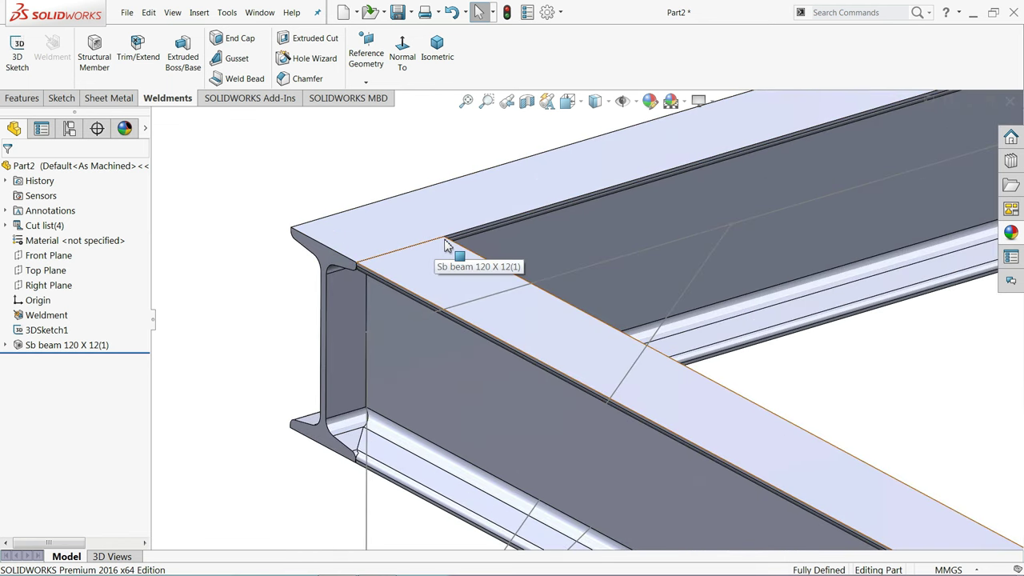
key("f")
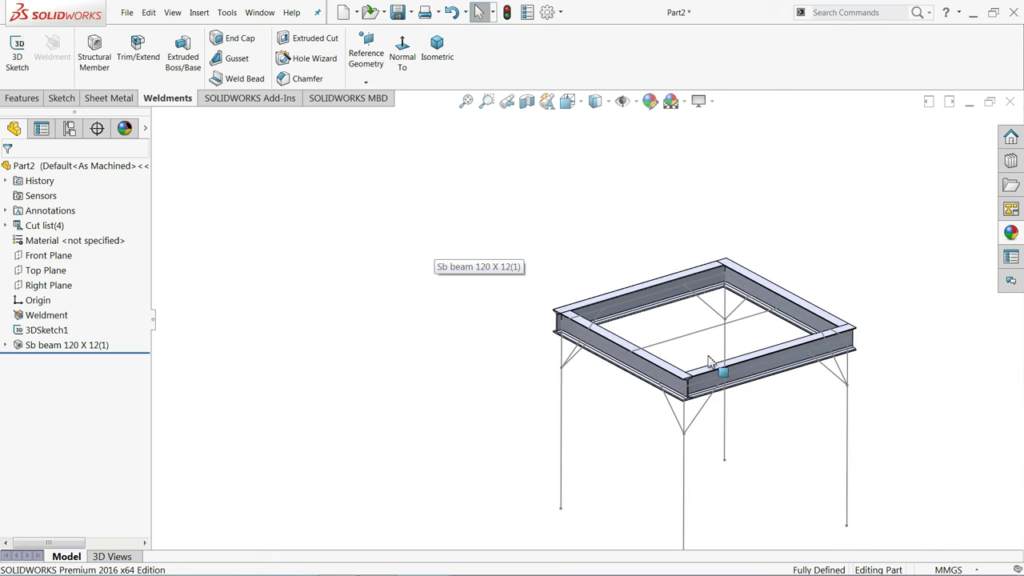
scroll(632, 356, "down", 2)
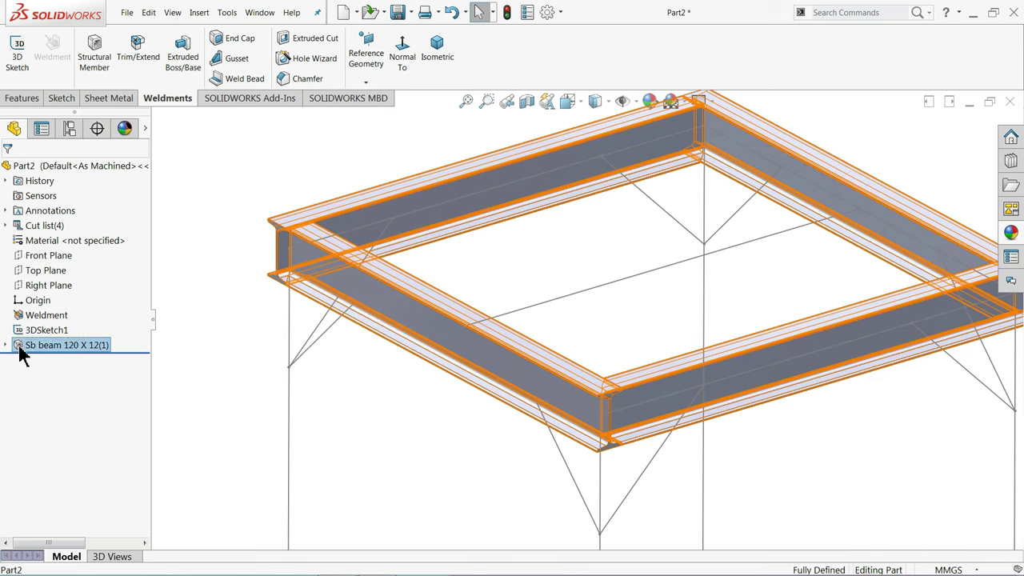
left_click(25, 347)
left_click(27, 318)
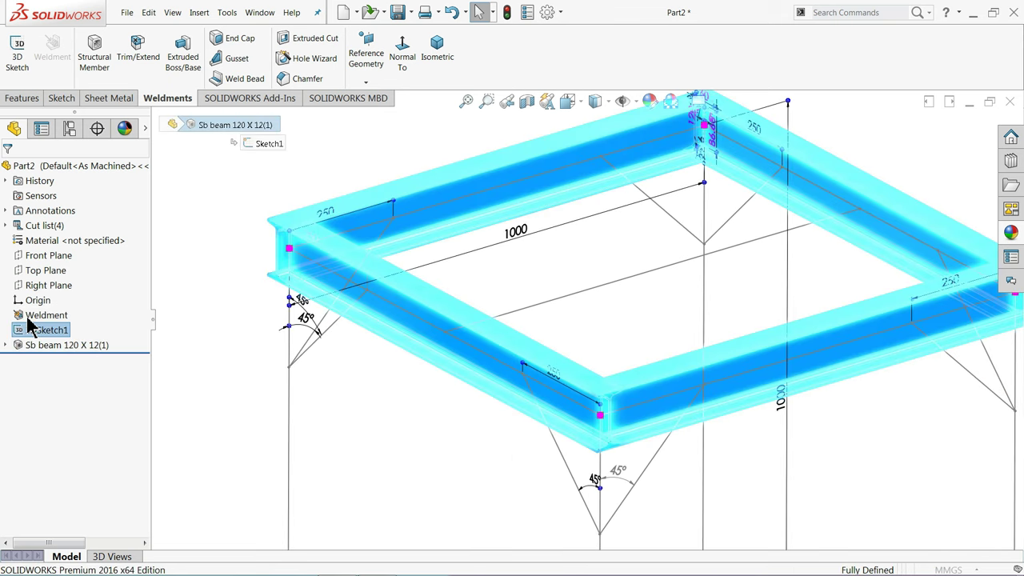
left_click_drag(144, 320, 144, 389)
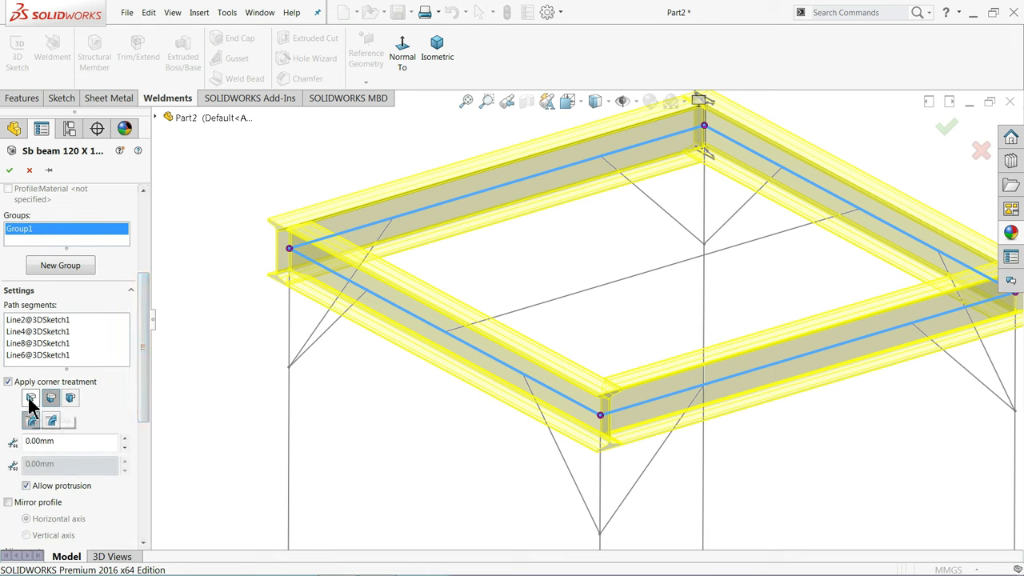
left_click(29, 400)
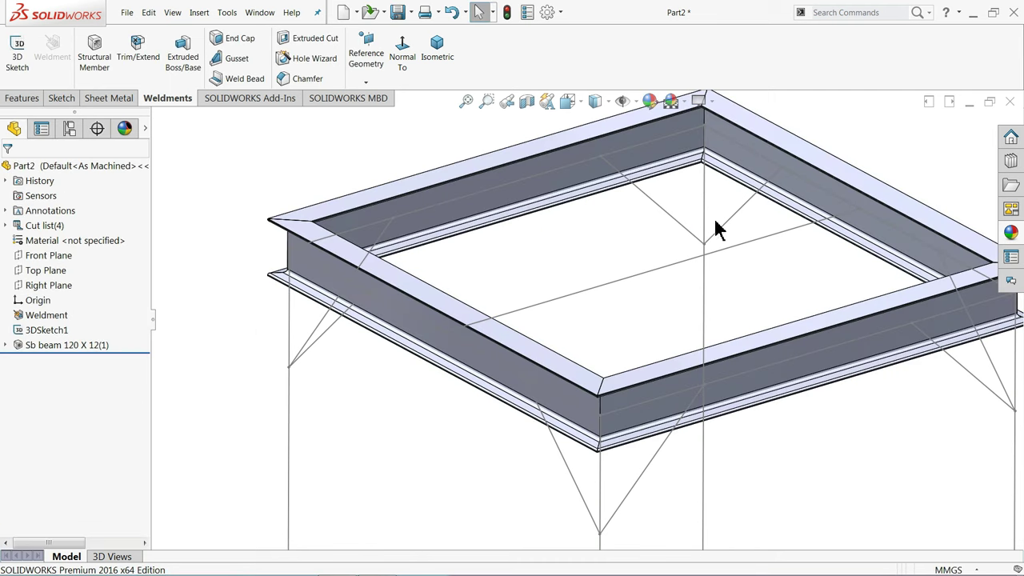
scroll(598, 382, "down", 5)
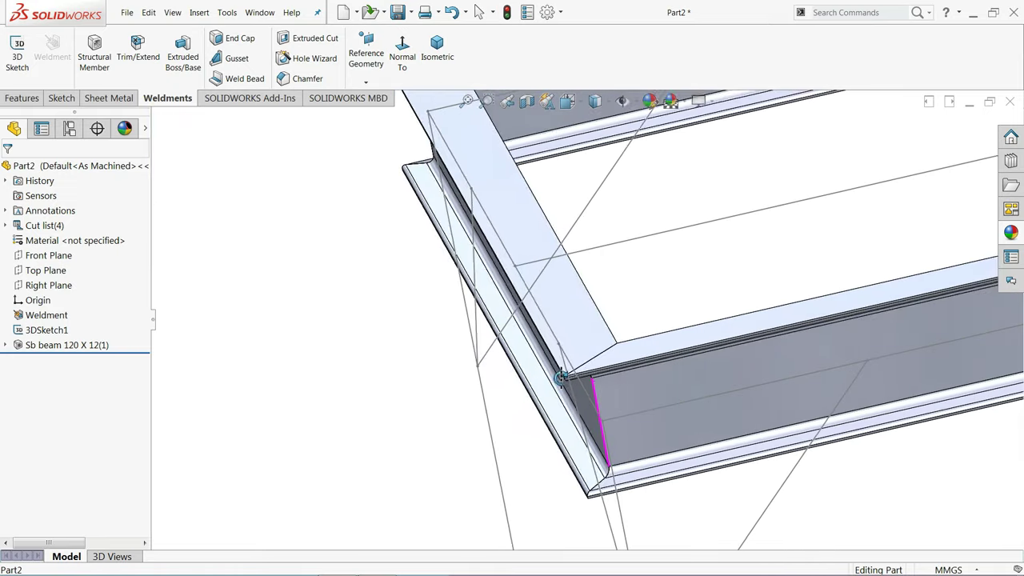
scroll(577, 382, "up", 3)
scroll(592, 392, "up", 3)
scroll(599, 401, "up", 5)
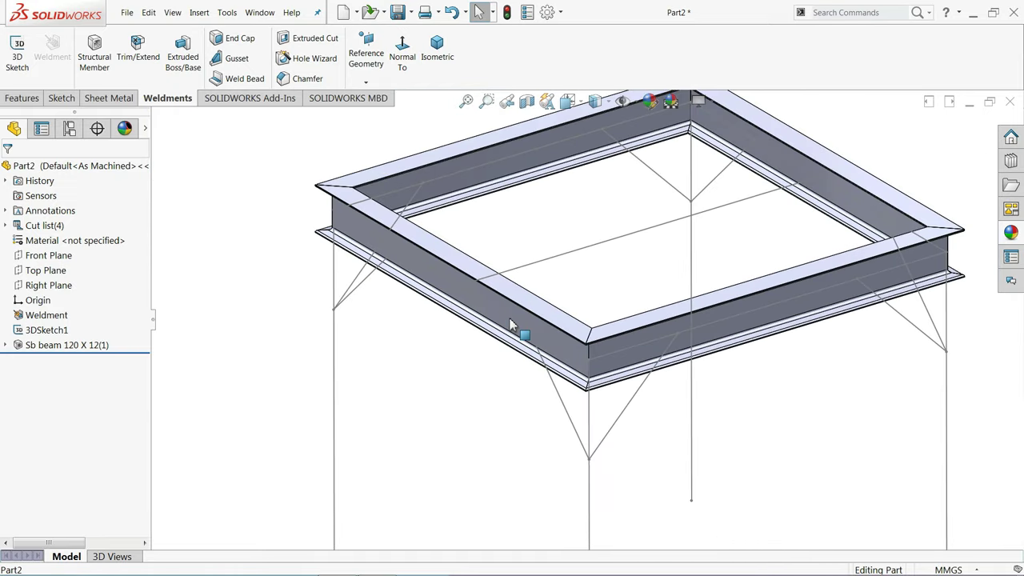
scroll(616, 226, "down", 3)
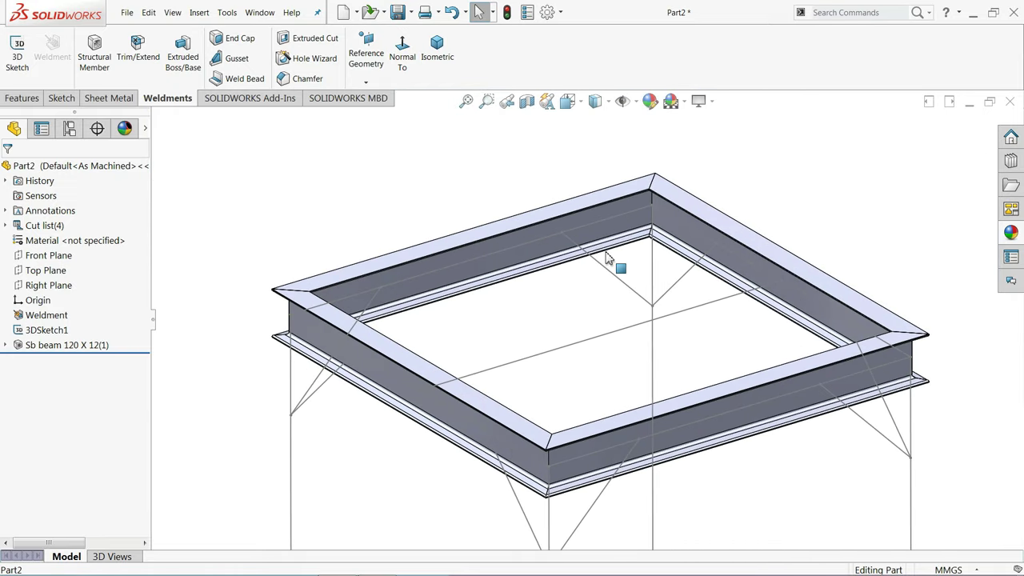
Set the left corner of Sb beam 120 X 12(1) to End Butt1 treatment
left_click(20, 345)
left_click(26, 320)
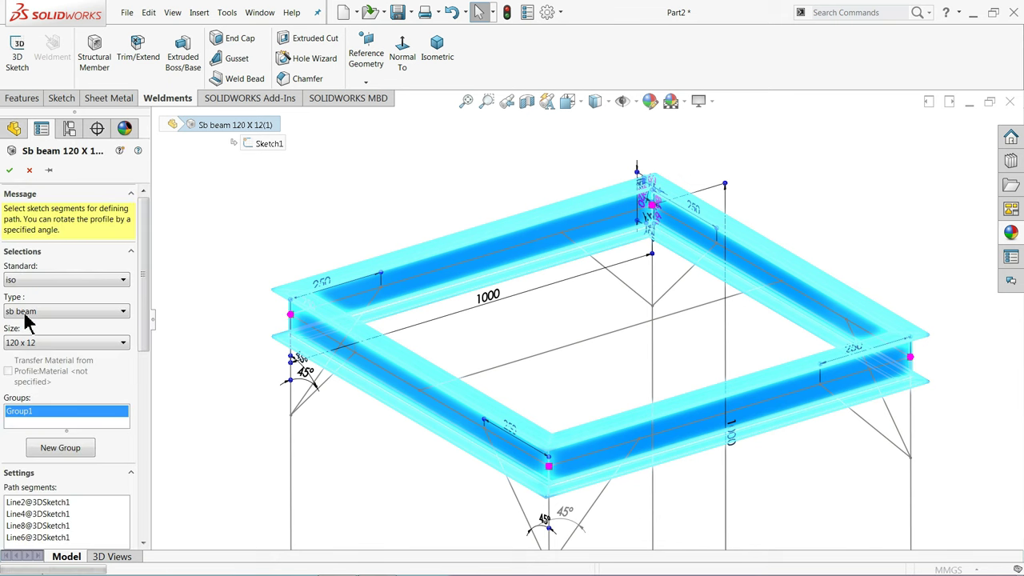
left_click(292, 315)
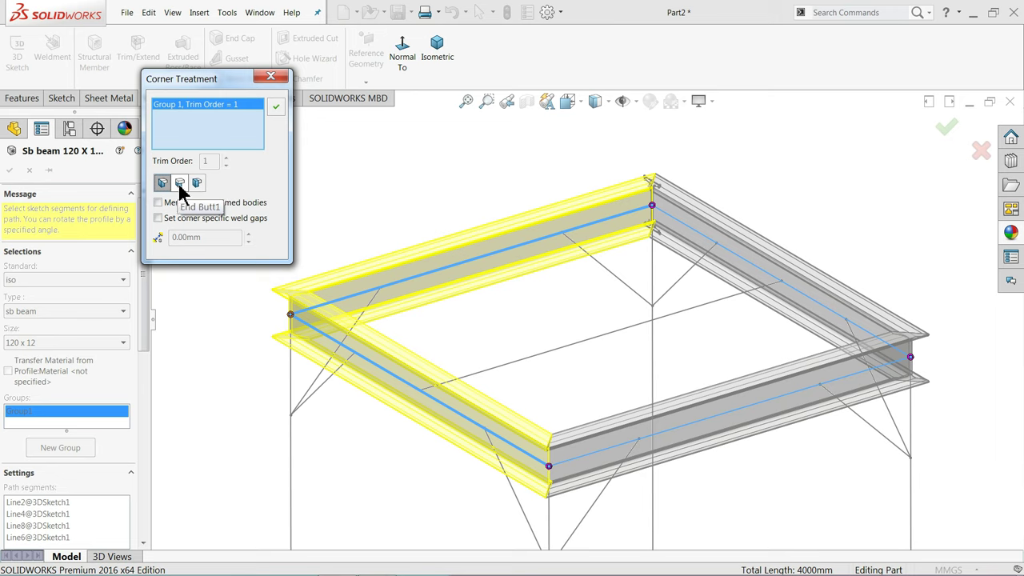
left_click(180, 188)
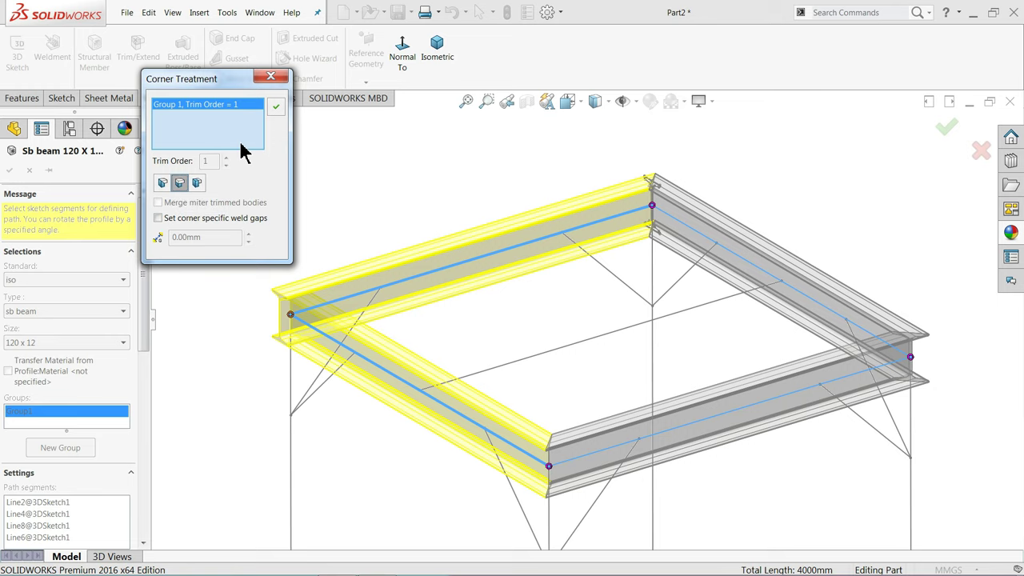
left_click(276, 107)
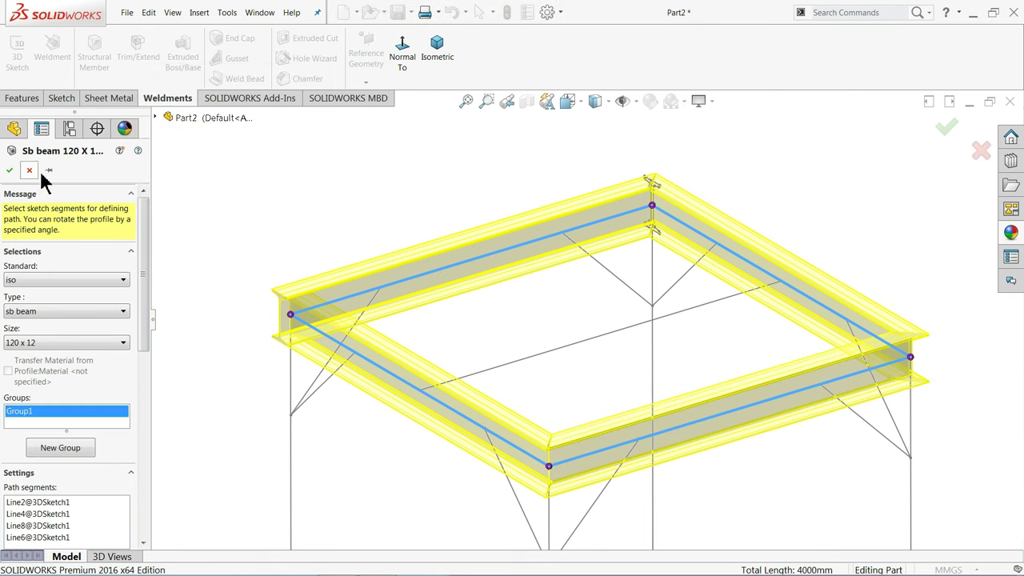
left_click(10, 170)
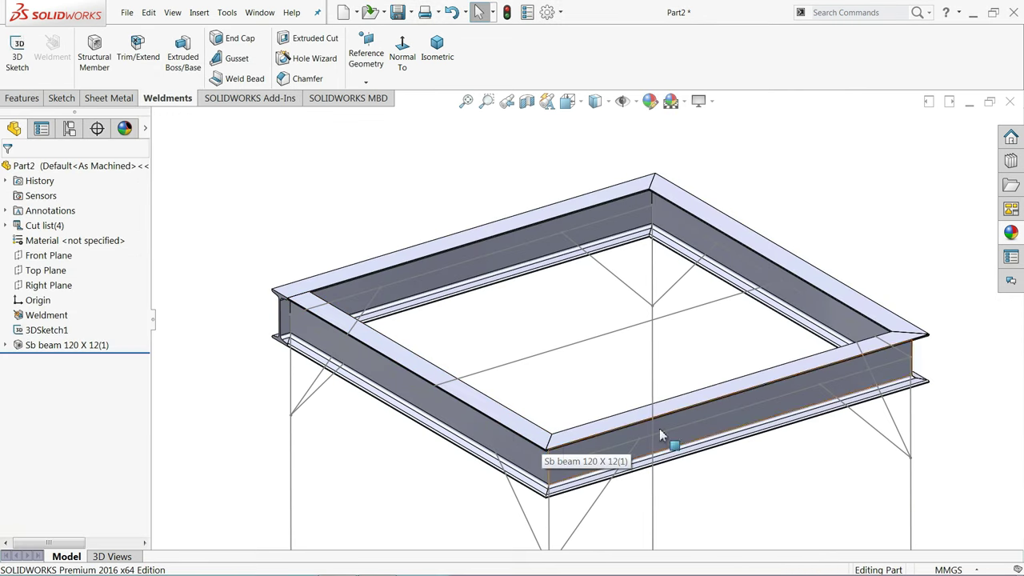
scroll(360, 320, "down", 5)
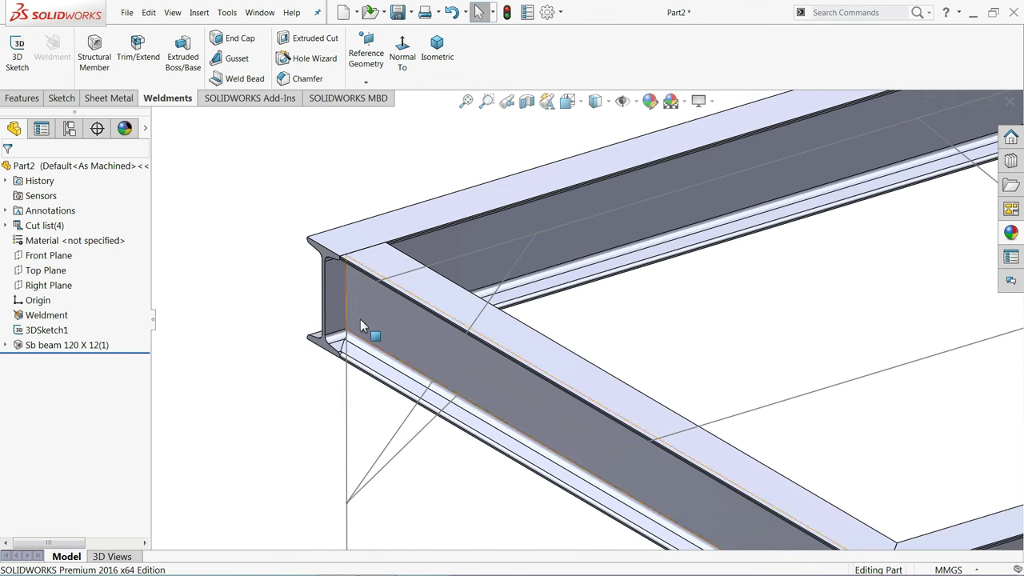
scroll(388, 293, "up", 3)
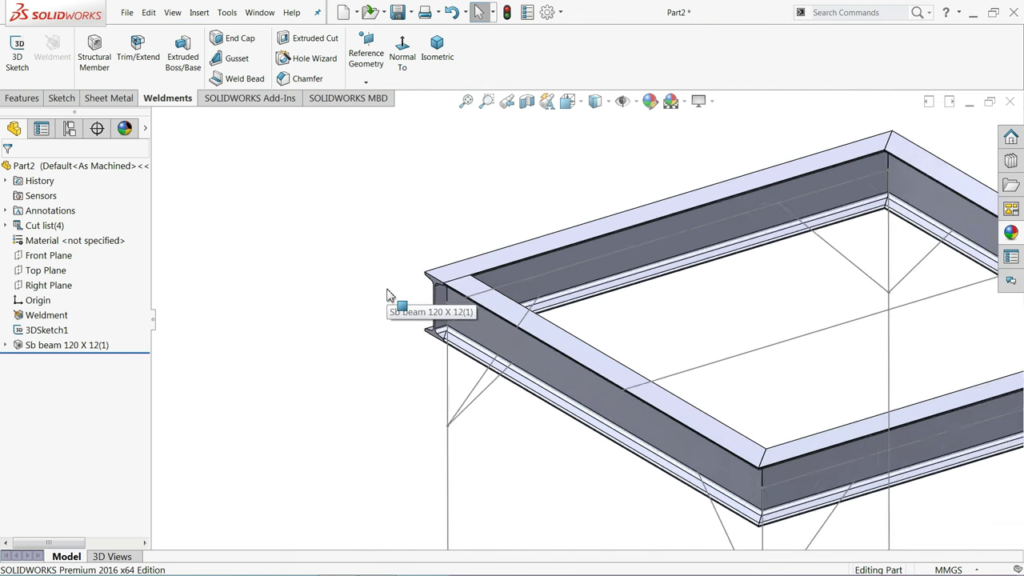
scroll(416, 304, "up", 3)
scroll(720, 356, "down", 2)
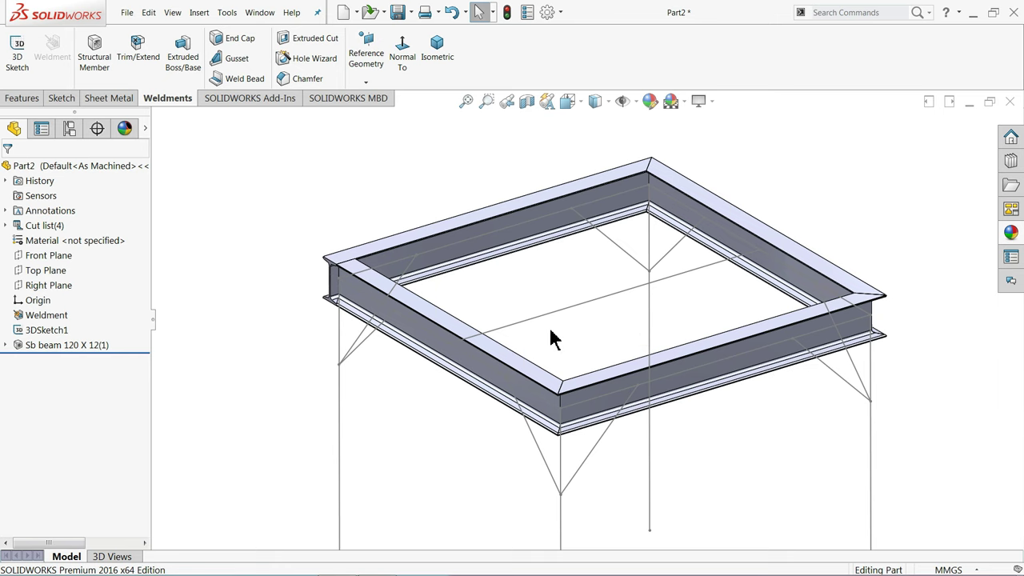
scroll(548, 323, "up", 4)
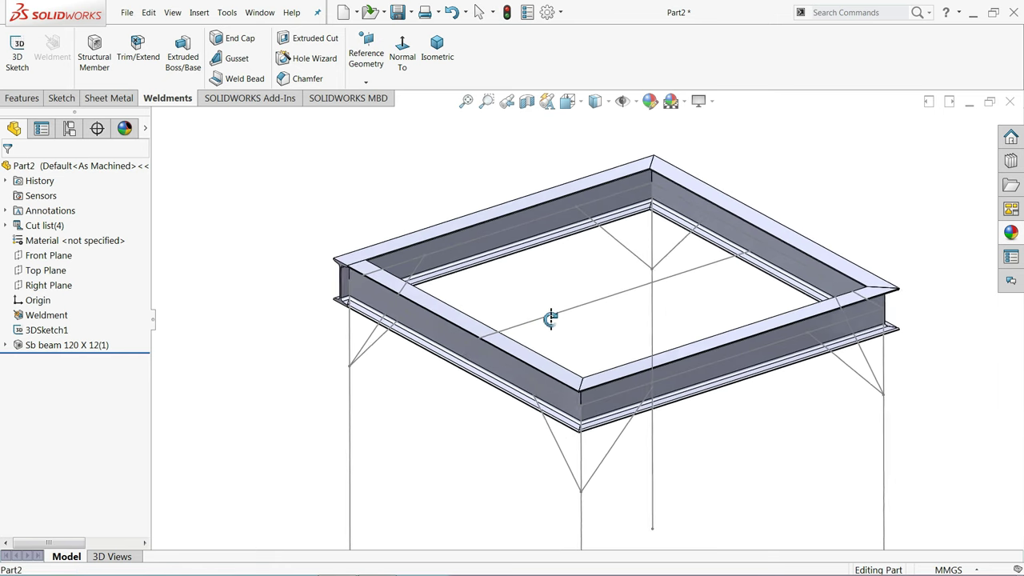
scroll(642, 432, "down", 2)
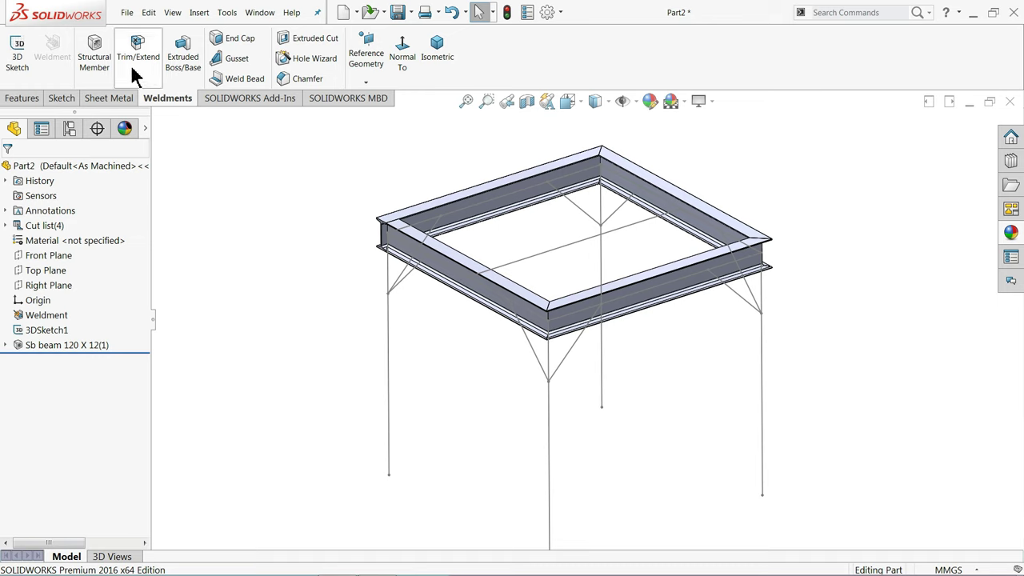
Set a new structural member to ANSI inch square tube, size 2 x 2 x 0.25
left_click(100, 70)
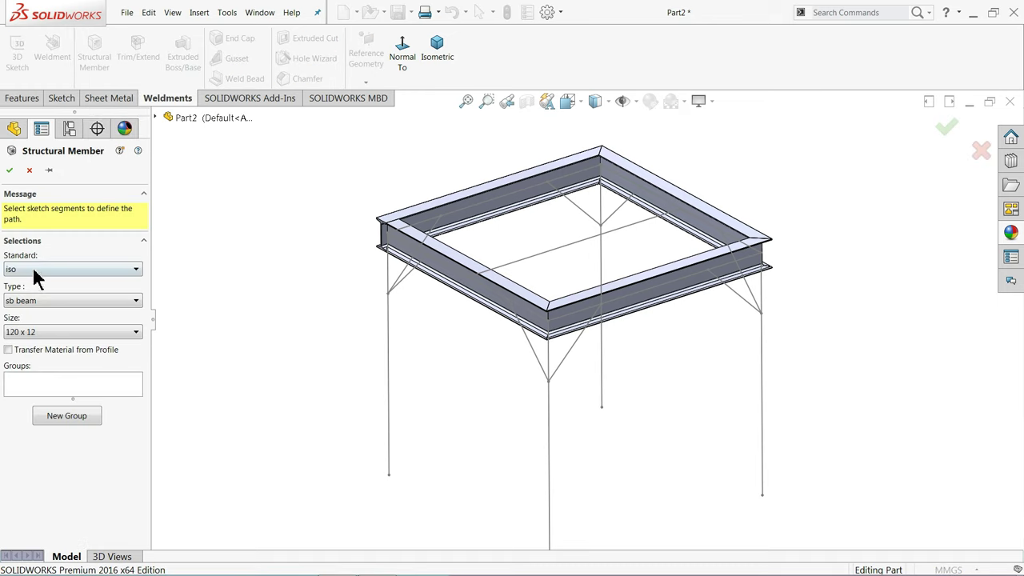
left_click(35, 272)
left_click(28, 296)
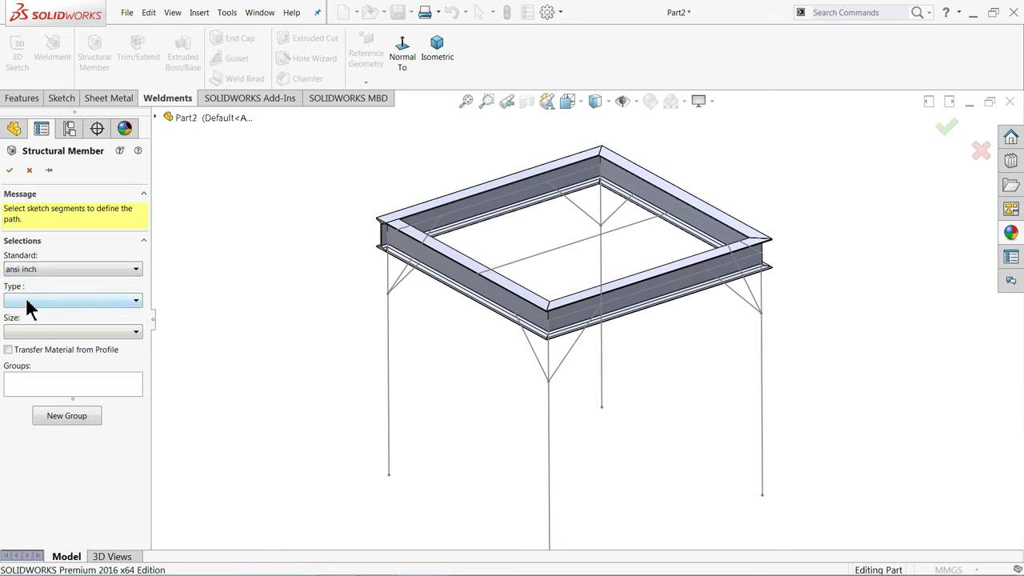
left_click(28, 308)
left_click(29, 369)
left_click(24, 332)
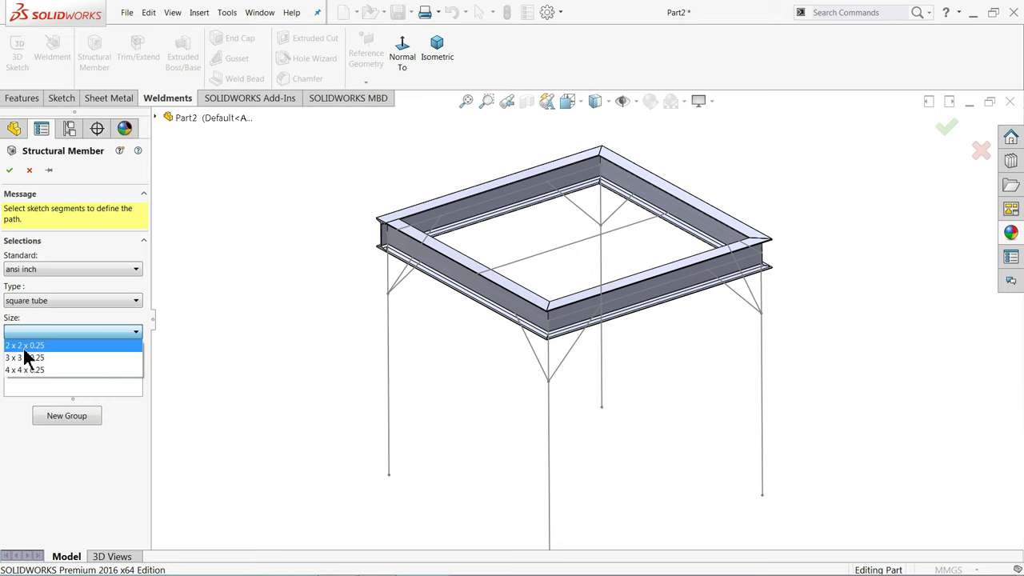
left_click(36, 345)
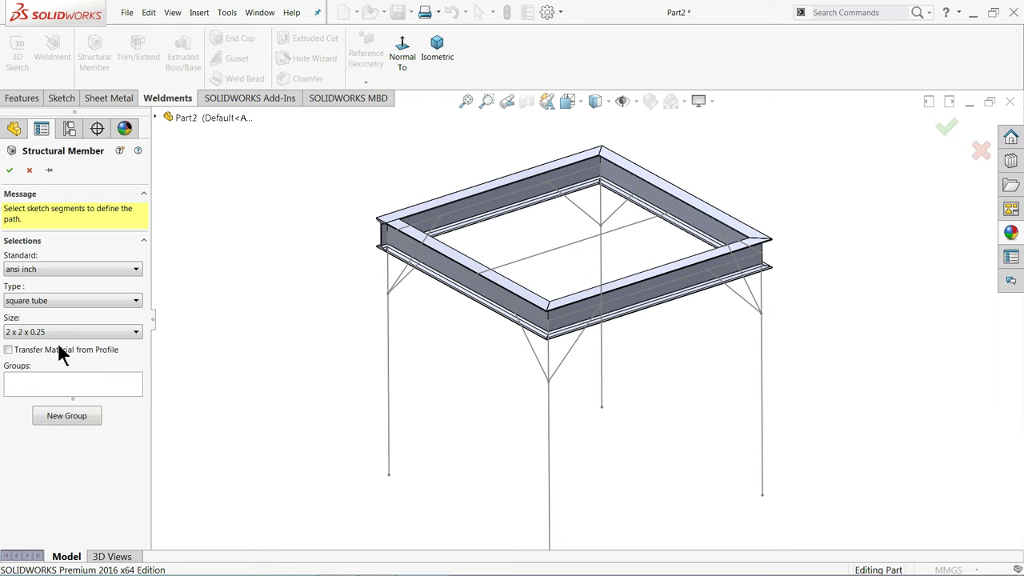
Apply the tube along the four vertical leg lines beneath the I-beam frame
left_click(387, 376)
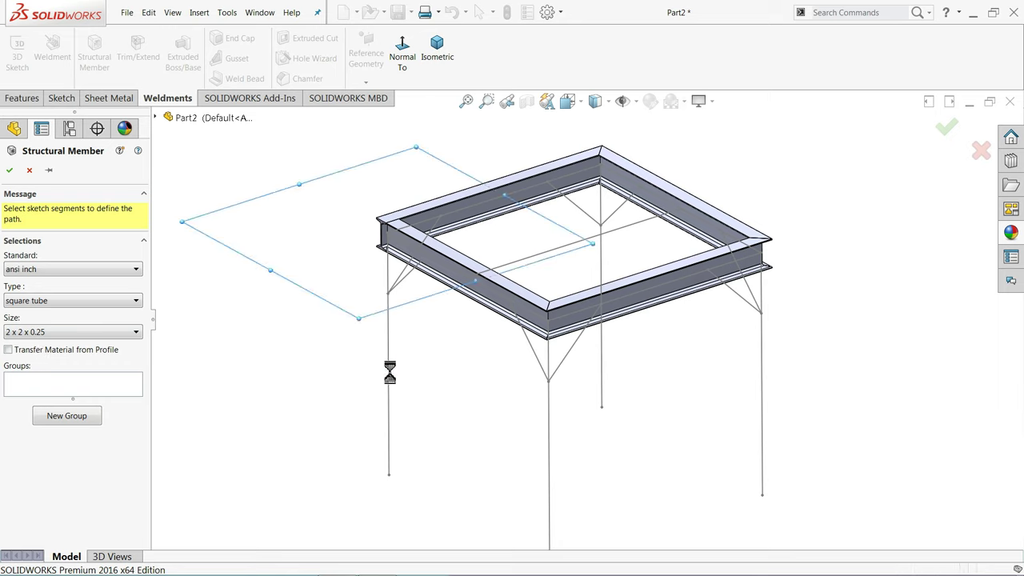
left_click(550, 424)
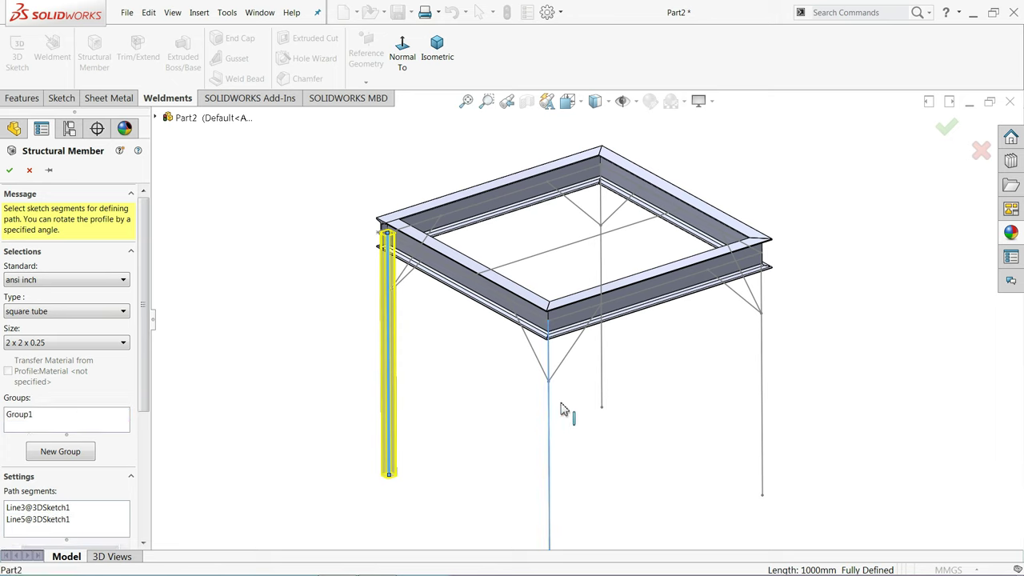
left_click(601, 353)
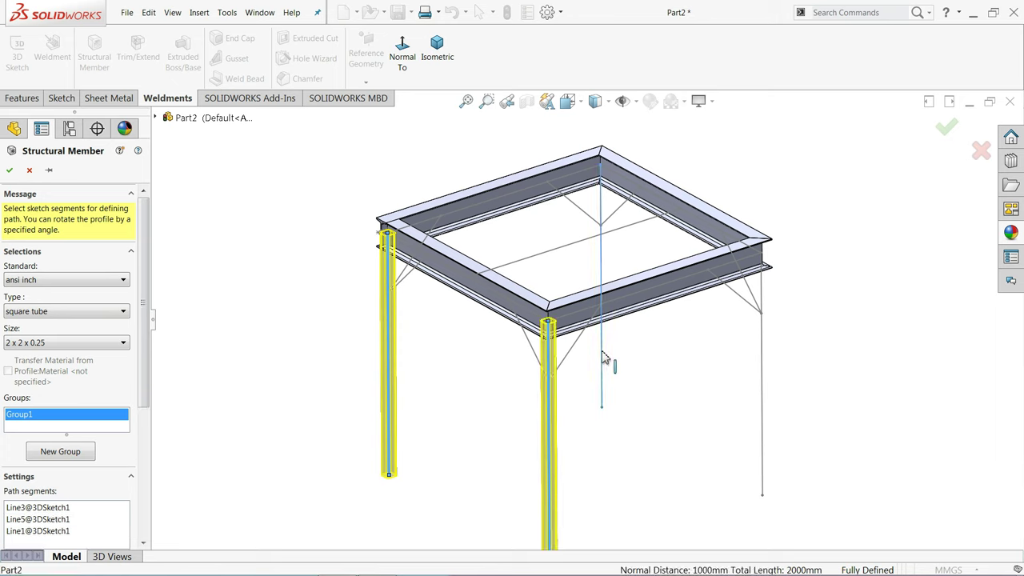
left_click(763, 390)
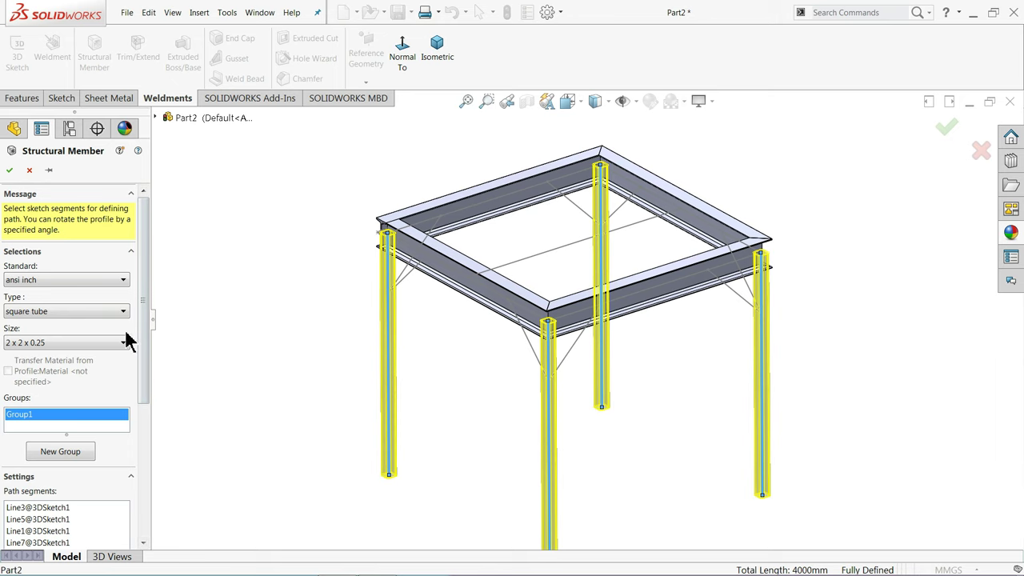
left_click(10, 170)
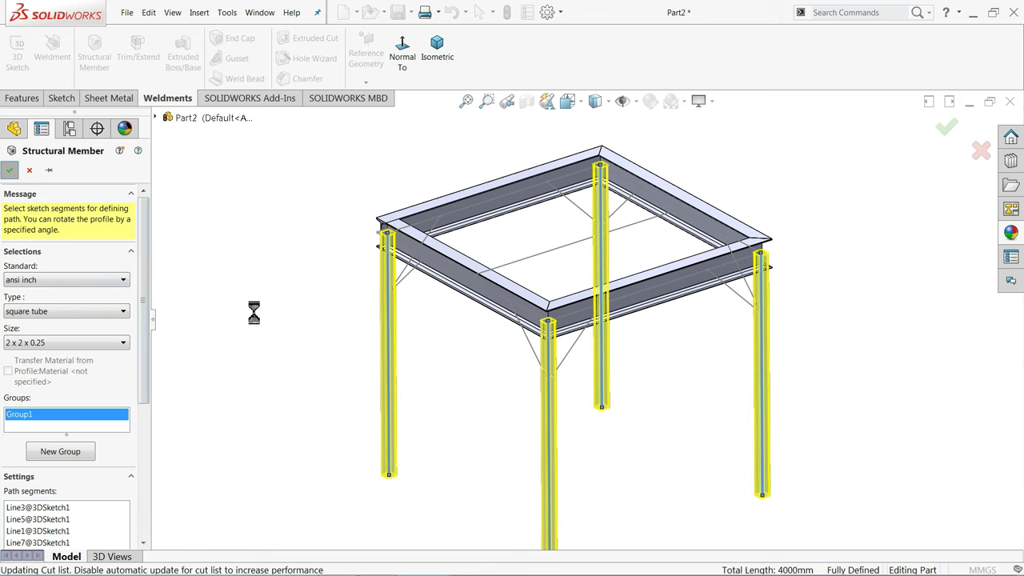
scroll(520, 371, "down", 3)
scroll(560, 344, "down", 3)
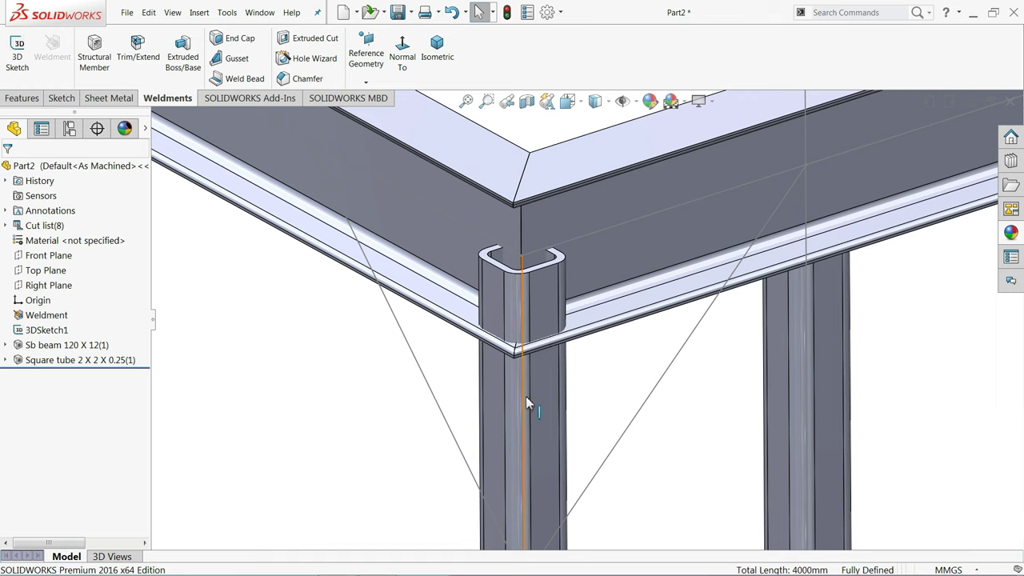
left_click(537, 300)
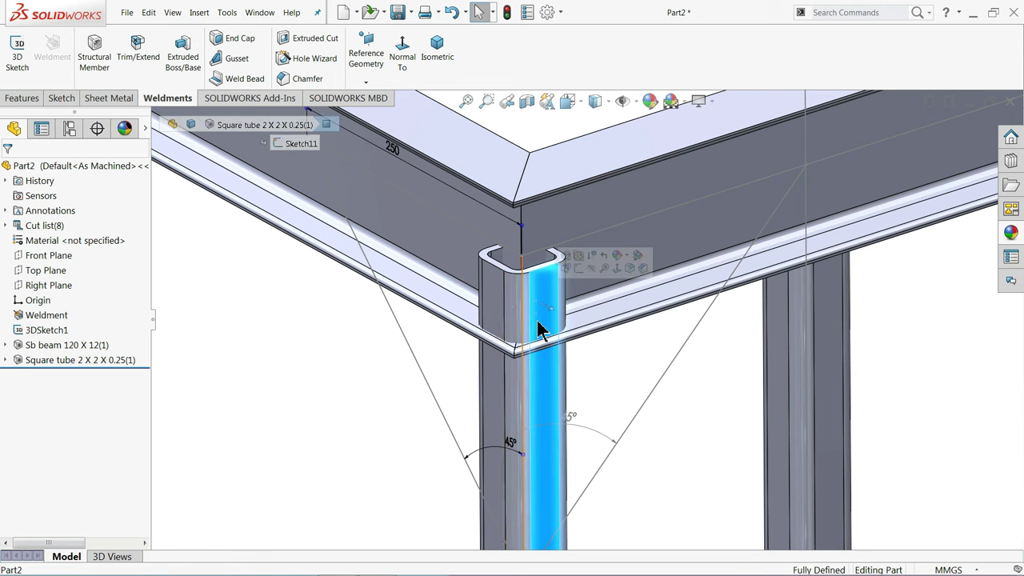
left_click(389, 375)
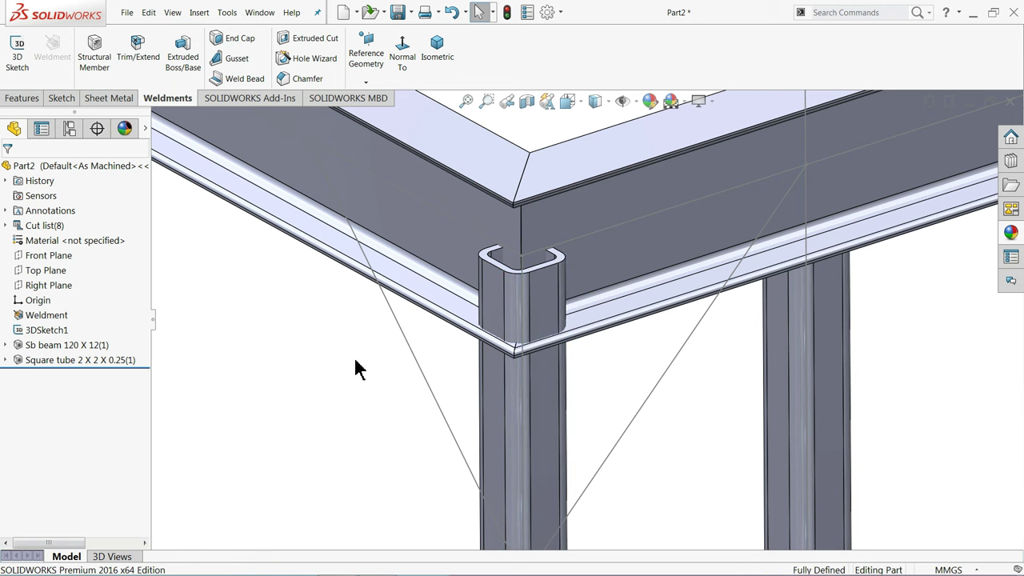
Pick the four leg tubes as bodies to trim, with the I-beam face as boundary
left_click(141, 59)
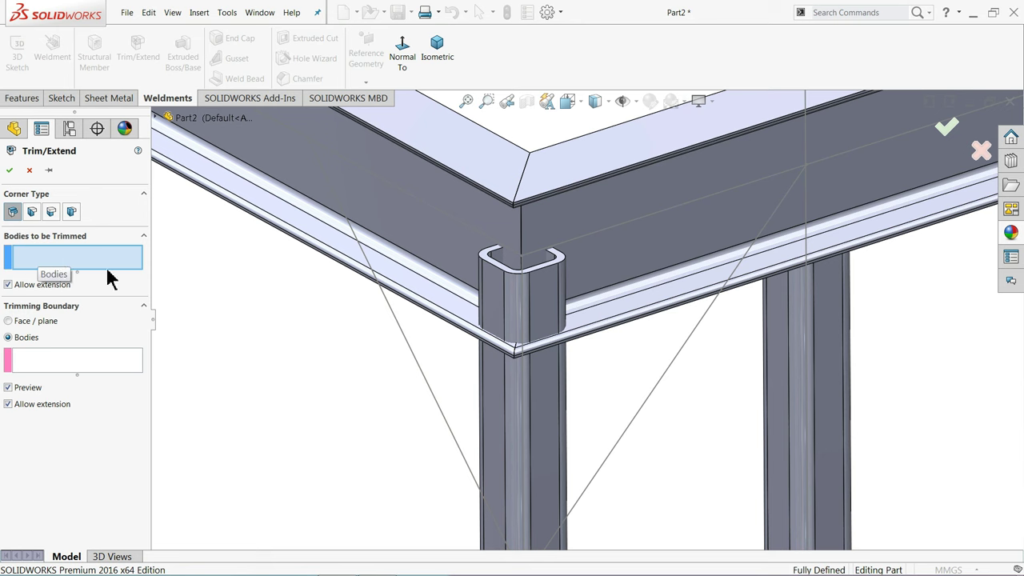
key("f")
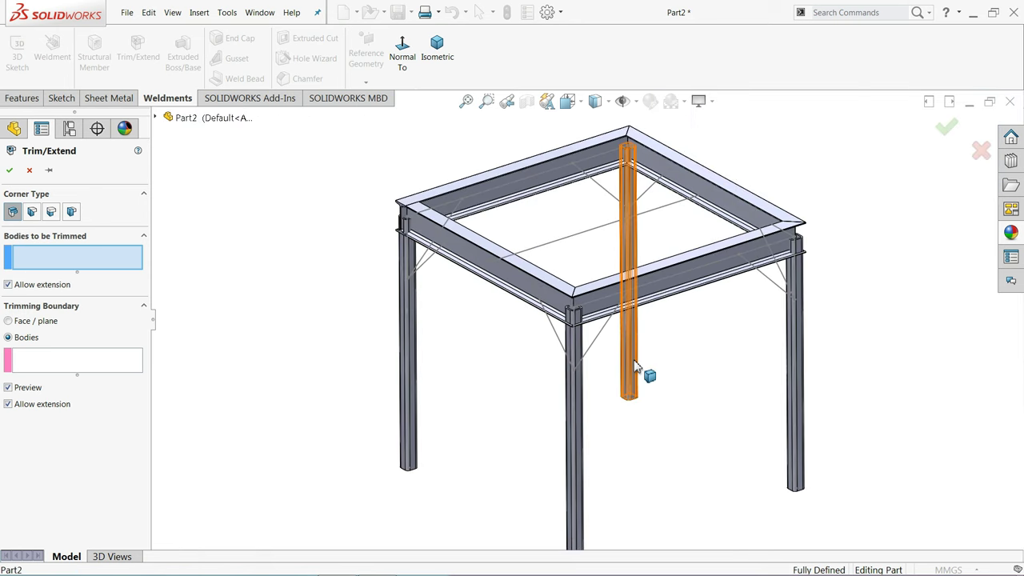
left_click(631, 362)
left_click(572, 397)
left_click(413, 403)
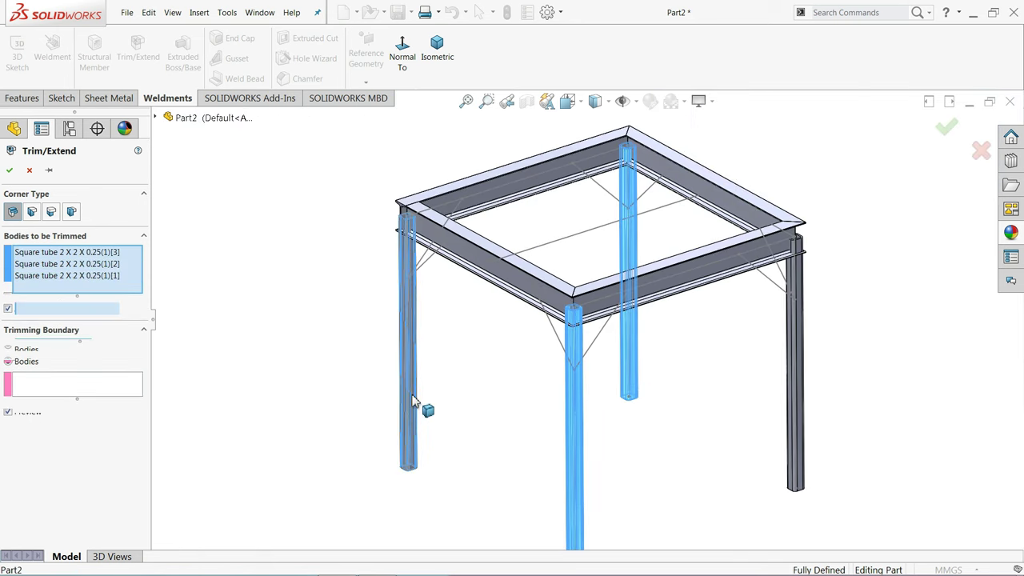
left_click(794, 397)
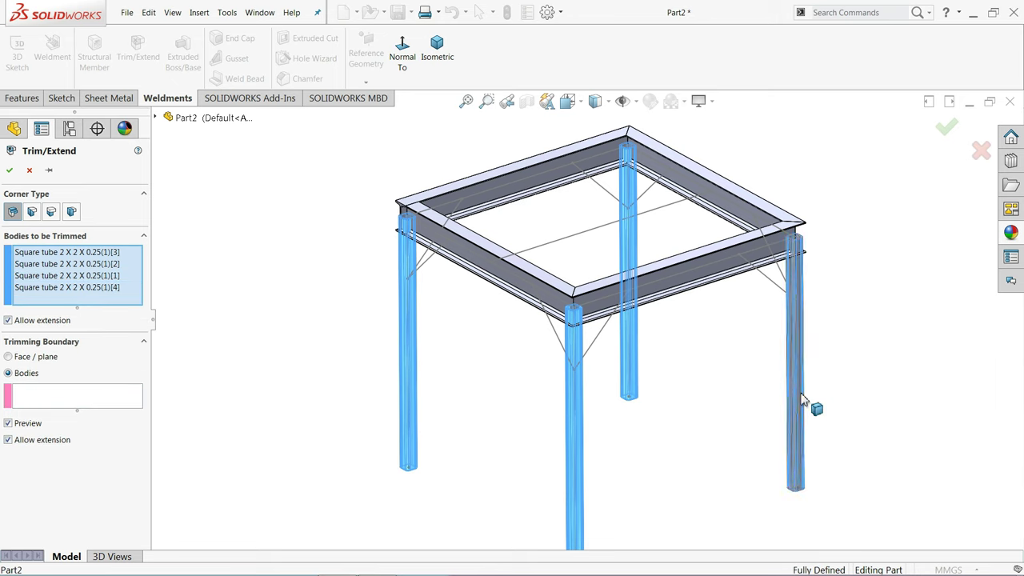
left_click(10, 356)
middle_click_drag(432, 363, 531, 206)
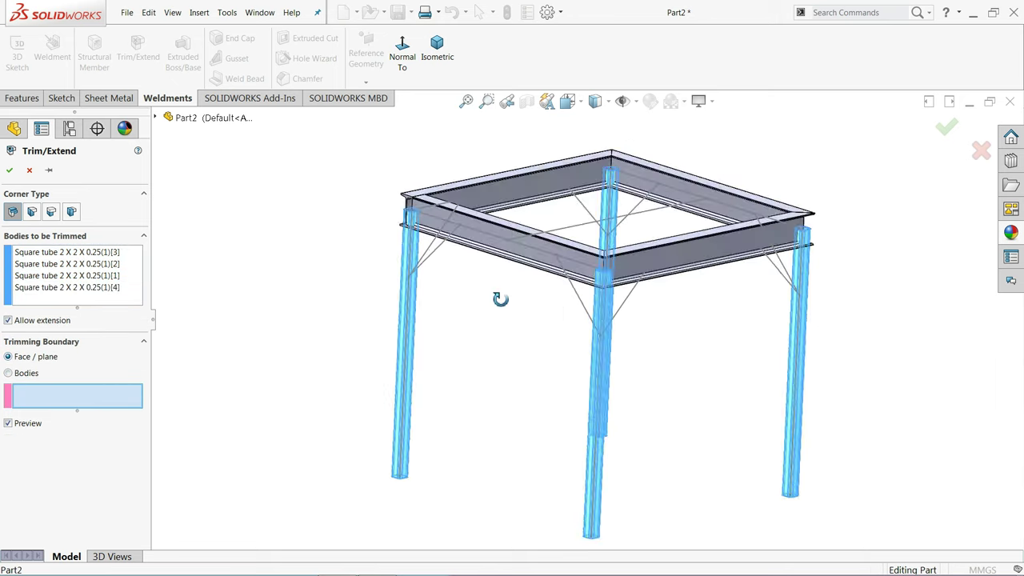
scroll(520, 216, "down", 4)
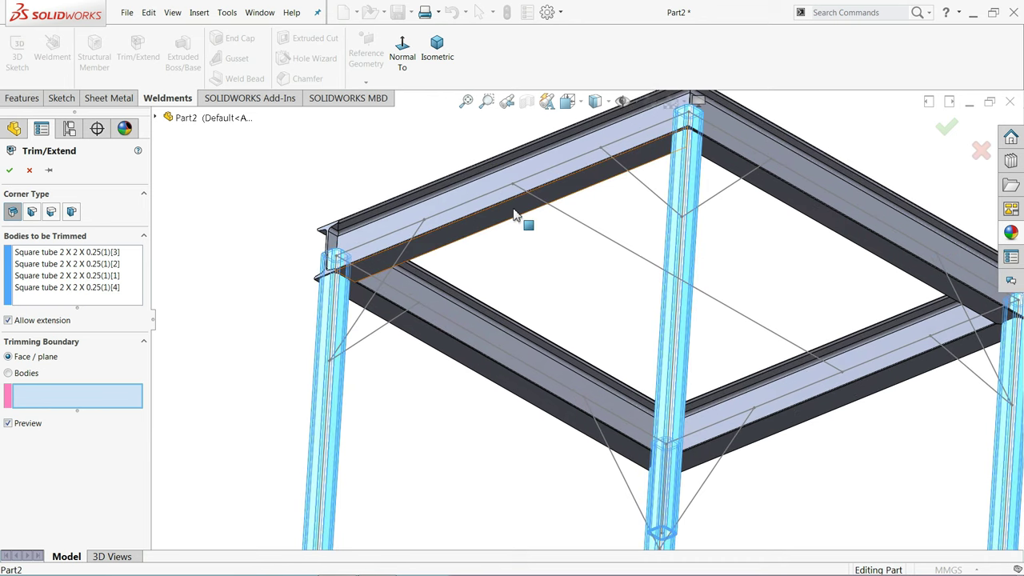
left_click(522, 219)
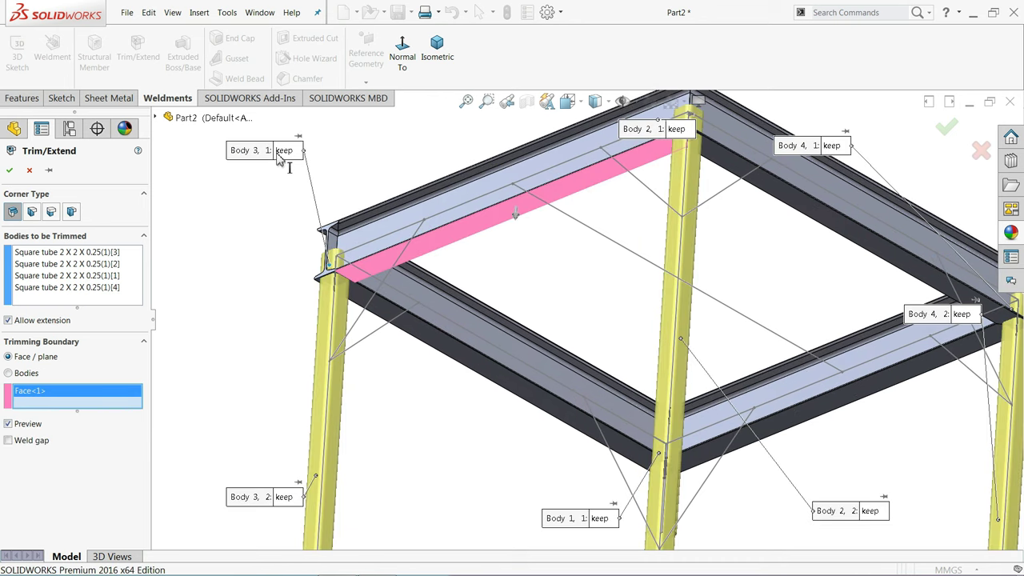
Discard the pieces of Bodies 1–4 above the beam and apply the trim
scroll(328, 254, "down", 3)
scroll(355, 277, "down", 1)
scroll(364, 268, "down", 1)
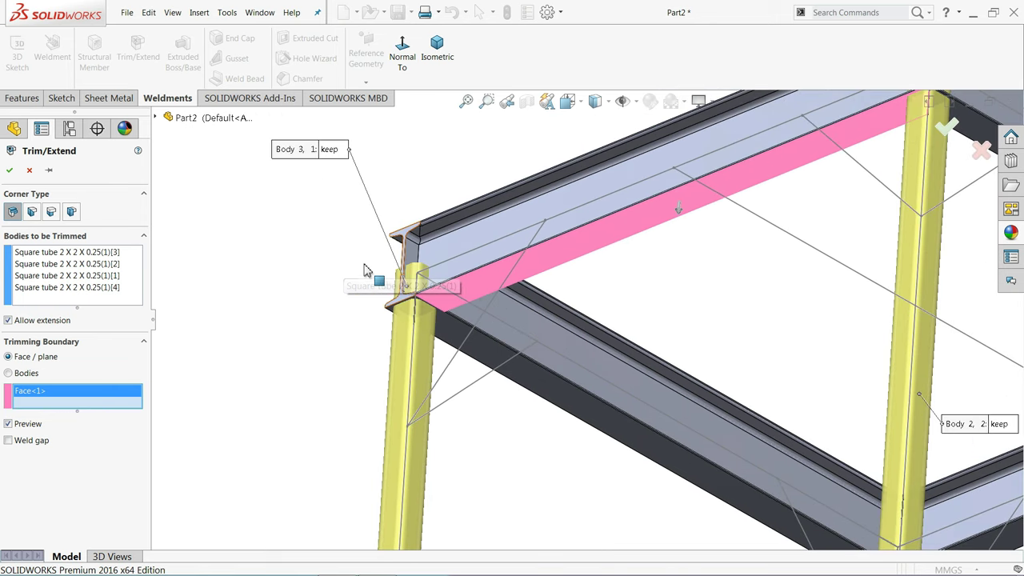
left_click(331, 152)
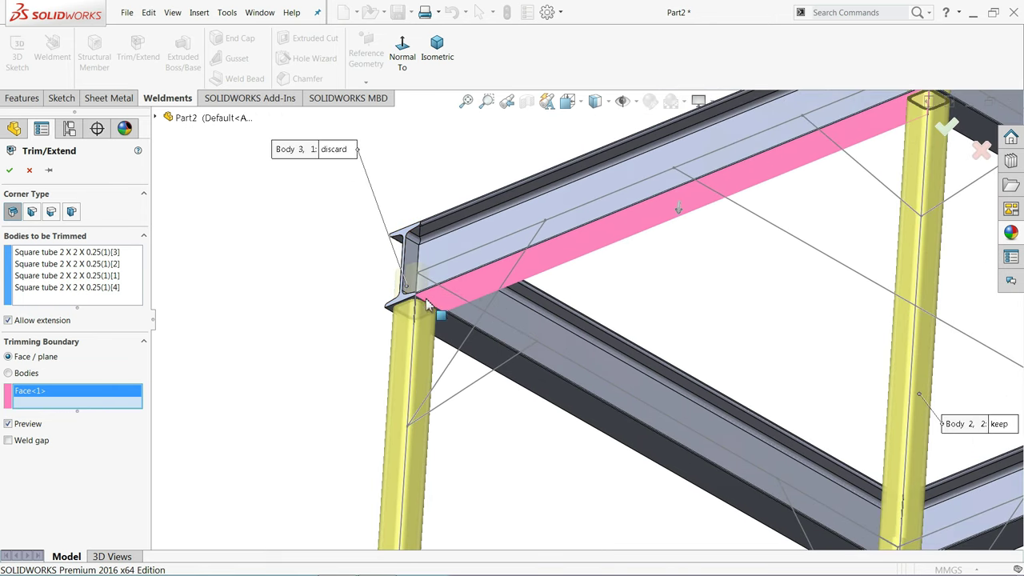
scroll(416, 292, "down", 1)
scroll(432, 316, "up", 2)
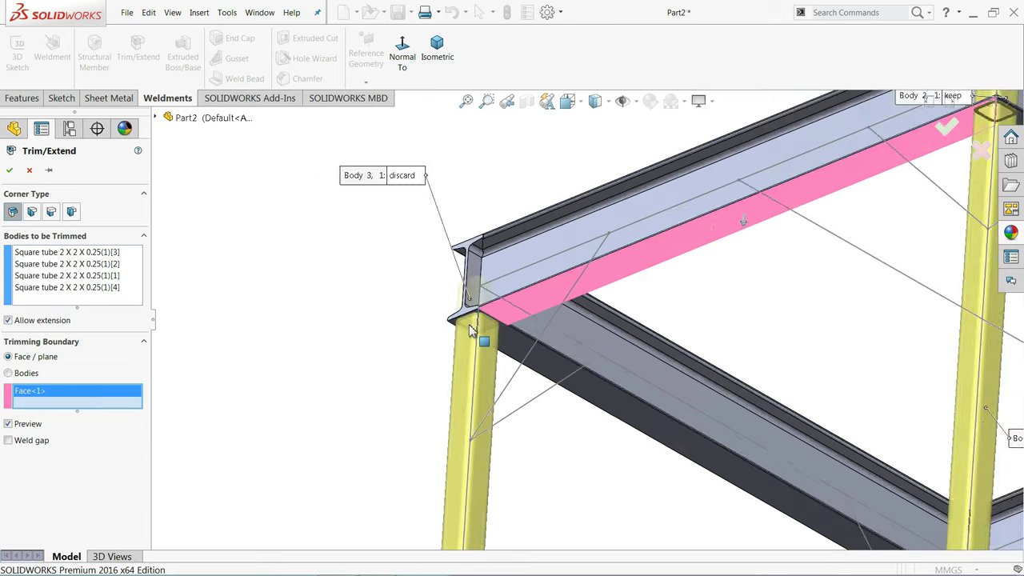
scroll(634, 308, "up", 2)
scroll(768, 232, "down", 2)
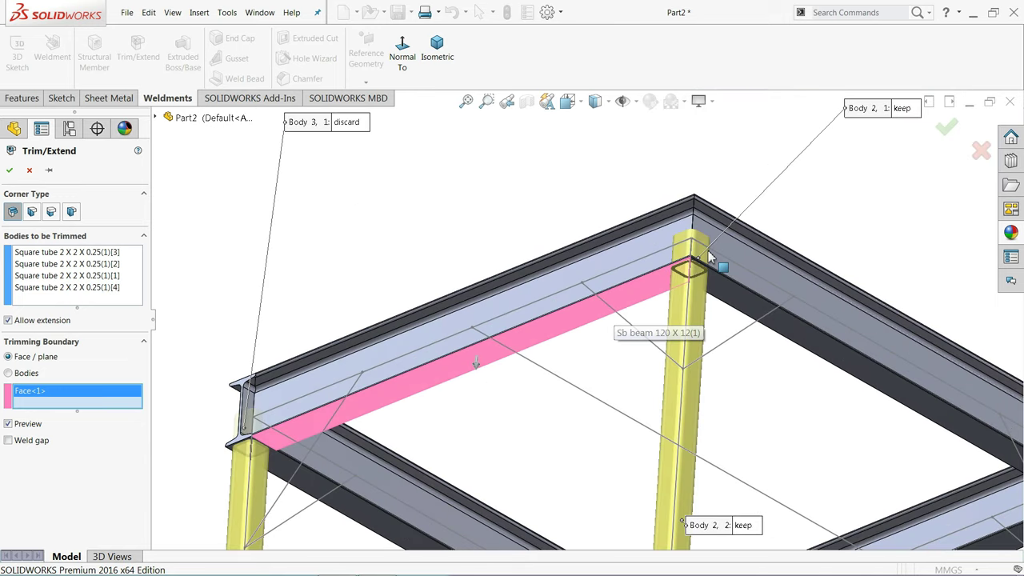
left_click(902, 109)
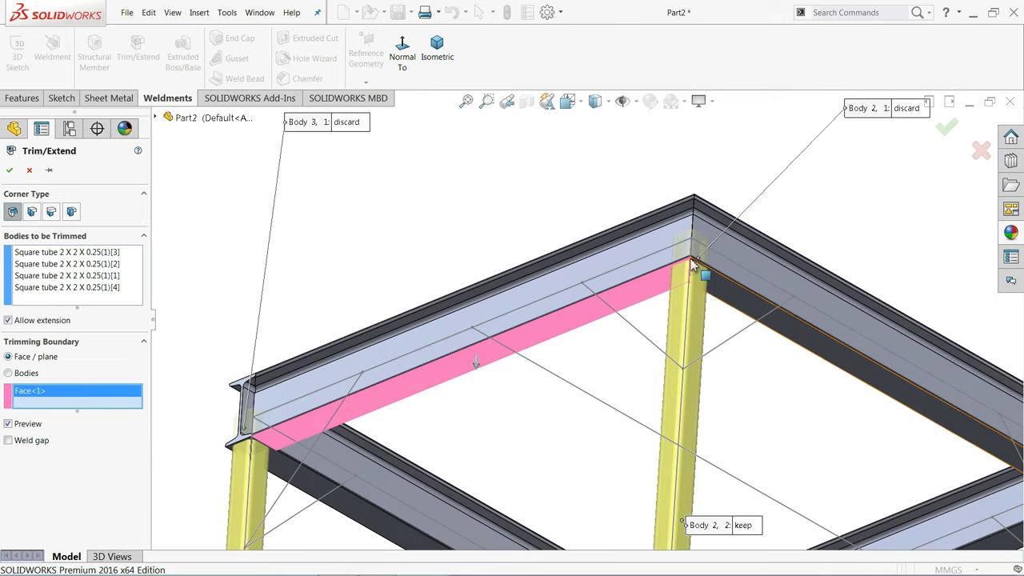
scroll(713, 302, "up", 2)
scroll(814, 420, "down", 2)
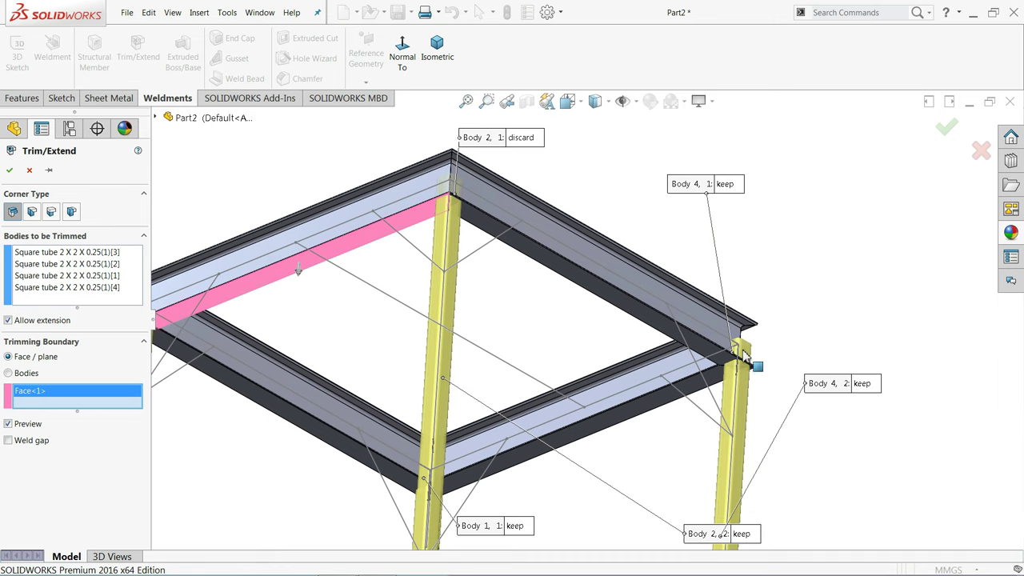
left_click(730, 186)
scroll(632, 352, "up", 3)
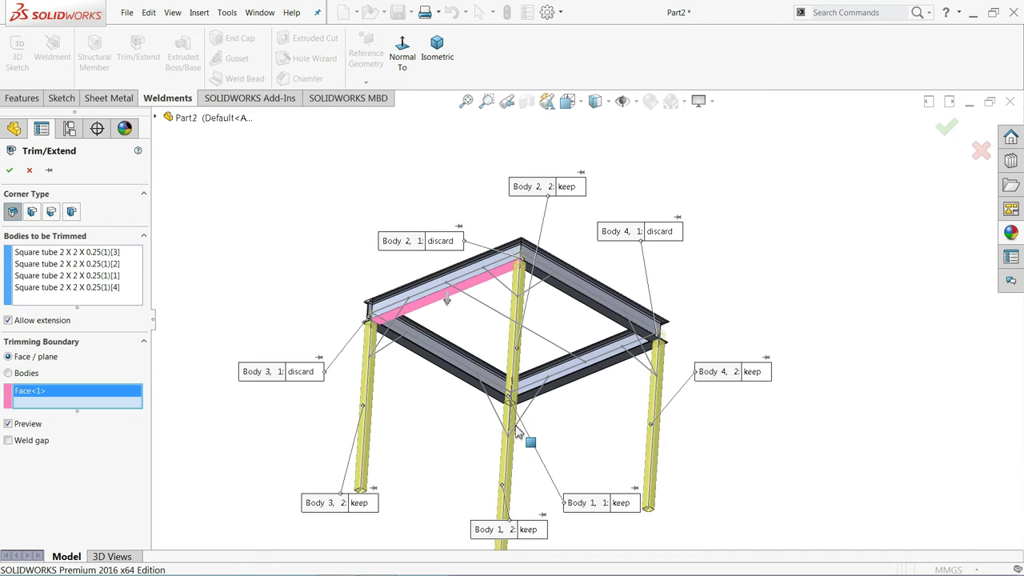
left_click(622, 504)
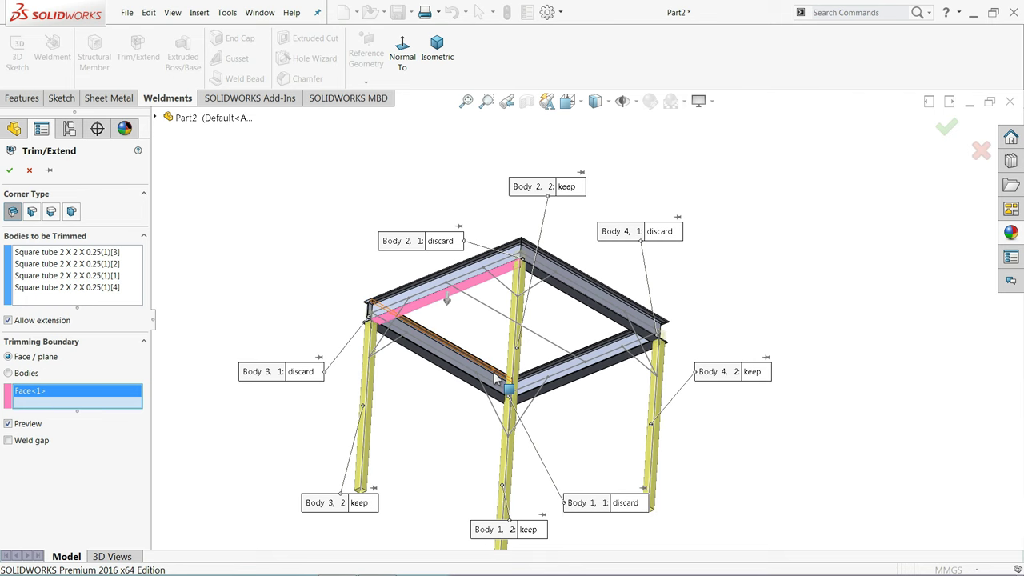
scroll(472, 357, "down", 1)
scroll(471, 369, "down", 1)
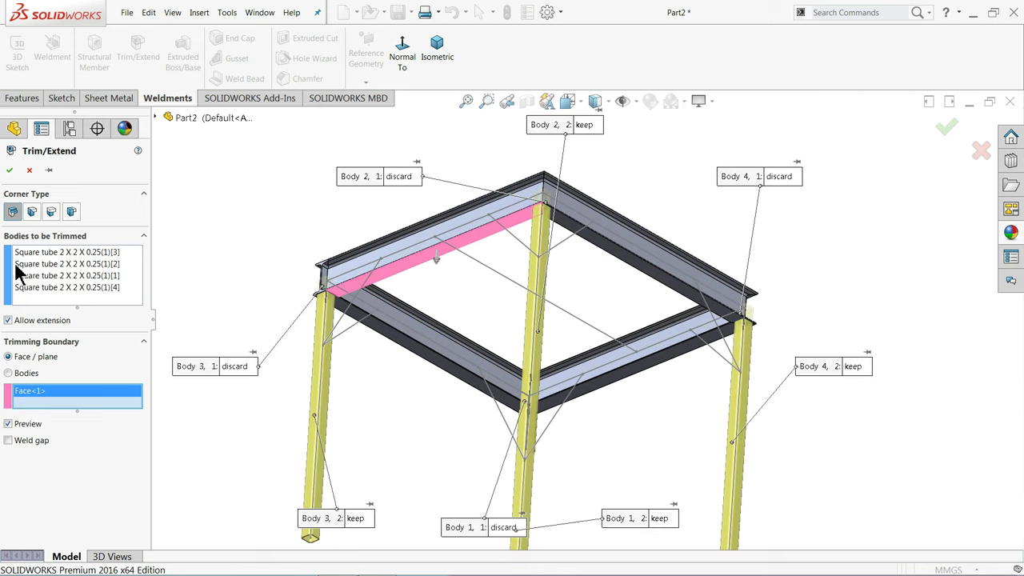
left_click(9, 169)
Orbit and zoom around the whole frame, then launch another Structural Member
scroll(541, 257, "down", 2)
middle_click_drag(544, 279, 537, 352)
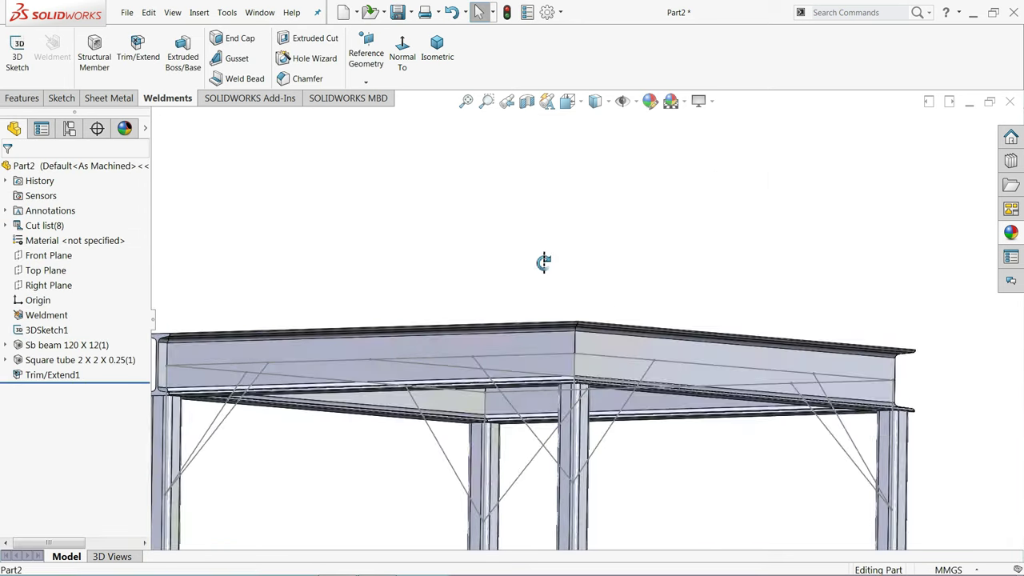
scroll(536, 352, "down", 1)
scroll(590, 441, "down", 1)
mouse_move(590, 440)
middle_mouse_down()
mouse_move(582, 268)
mouse_move(574, 384)
middle_mouse_up()
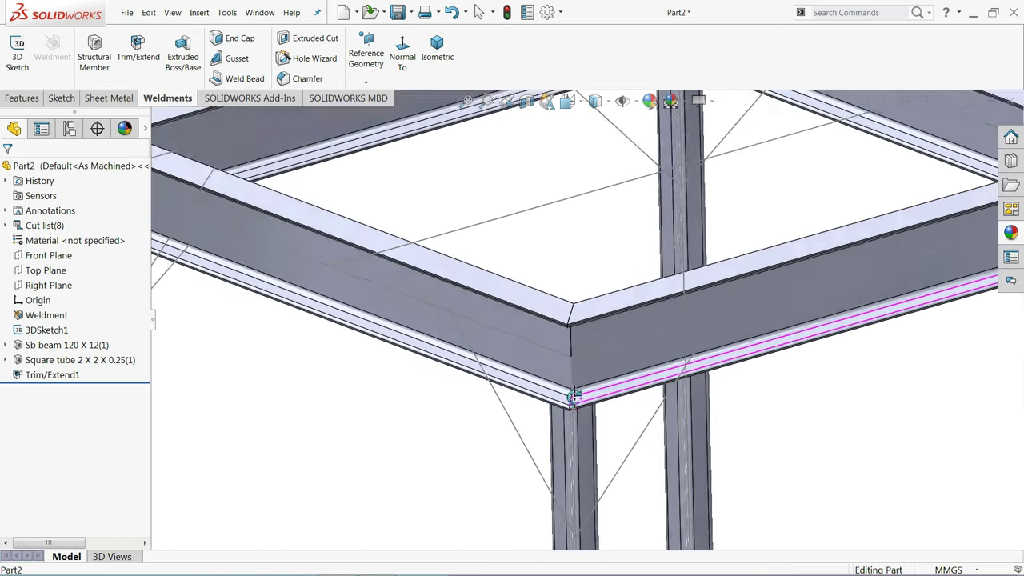
scroll(574, 384, "up", 2)
scroll(573, 388, "up", 2)
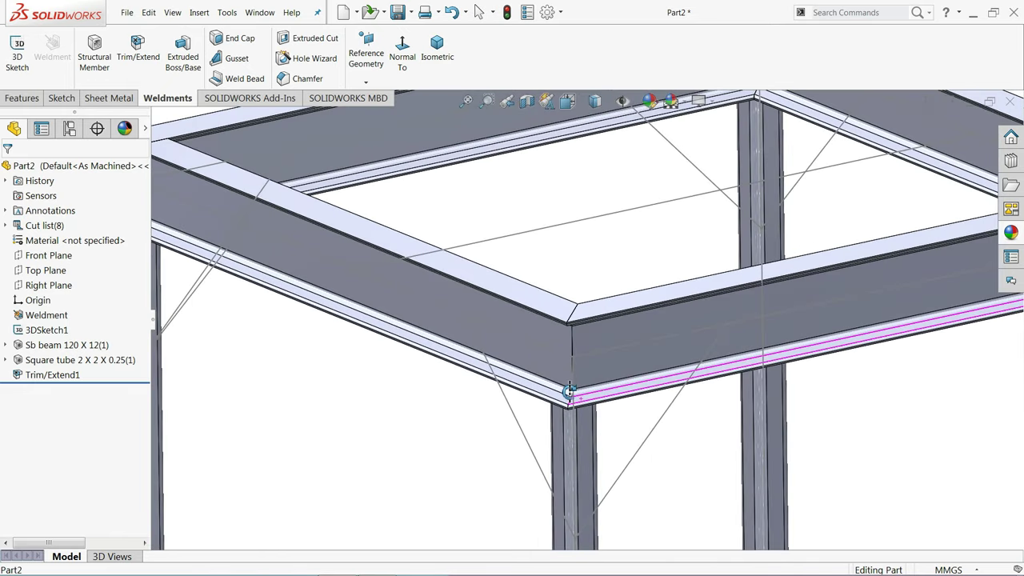
scroll(577, 400, "up", 2)
scroll(585, 394, "up", 2)
scroll(608, 394, "down", 2)
mouse_move(640, 393)
middle_mouse_down()
mouse_move(621, 359)
mouse_move(633, 388)
mouse_move(601, 360)
middle_mouse_up()
scroll(584, 336, "down", 2)
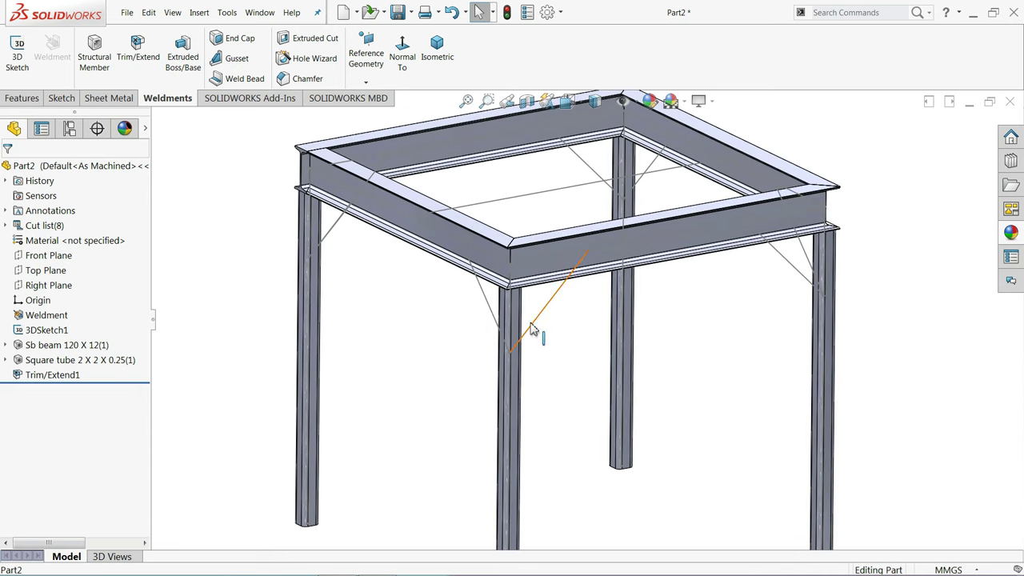
left_click(97, 64)
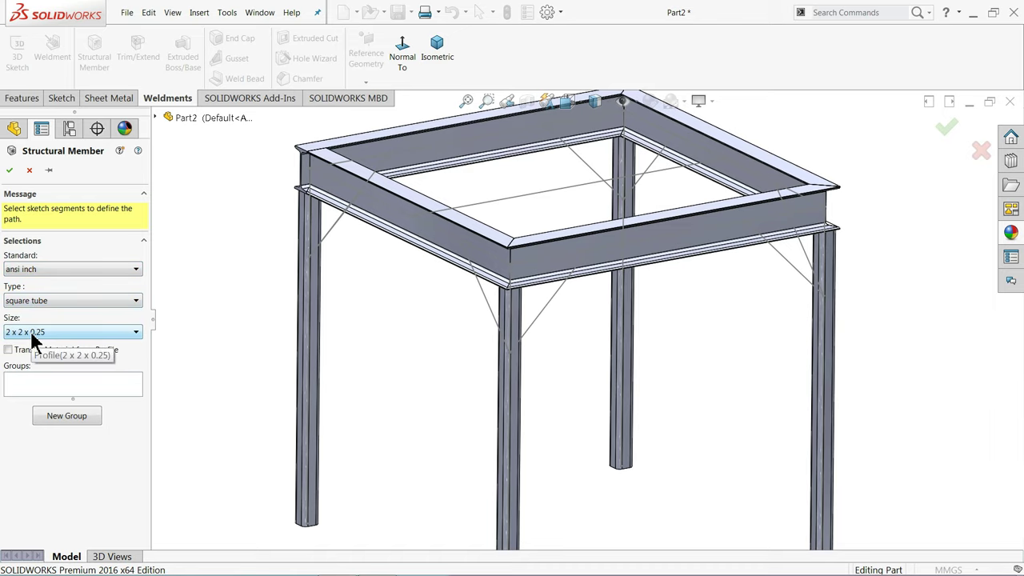
Run 2 x 2 x 0.25 square-tube braces along the right and left diagonal lines
scroll(504, 308, "down", 5)
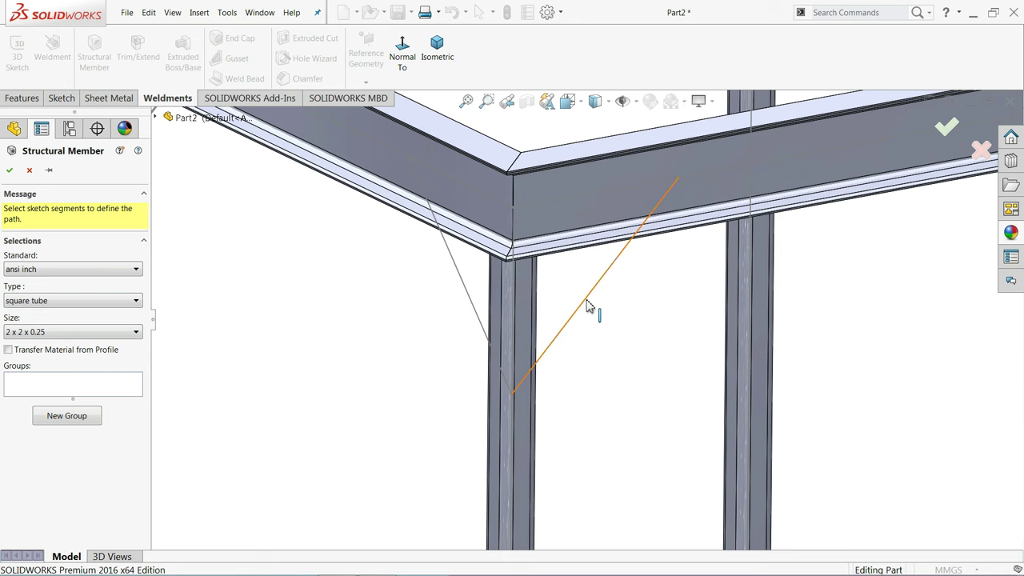
left_click(588, 307)
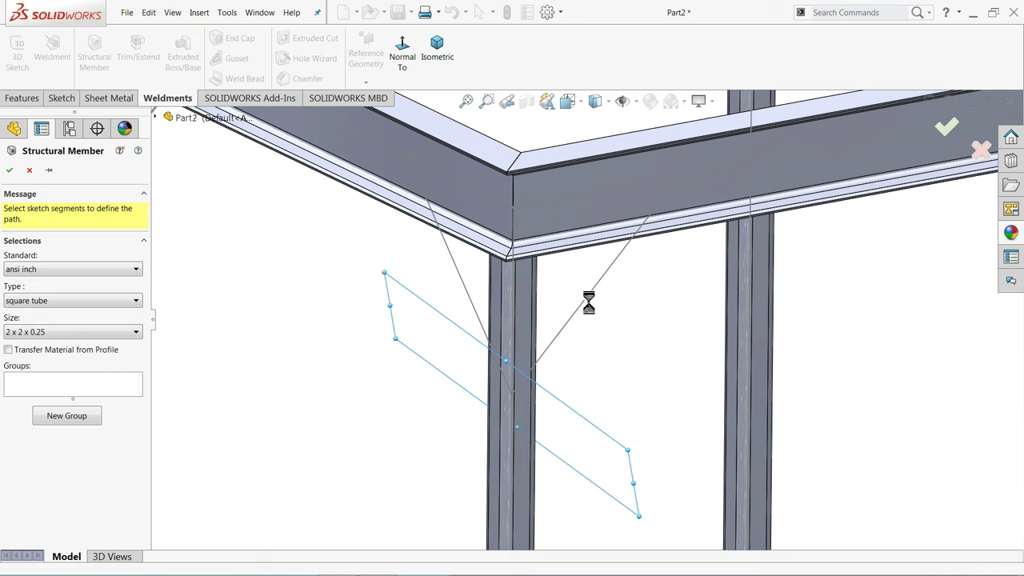
left_click(473, 309)
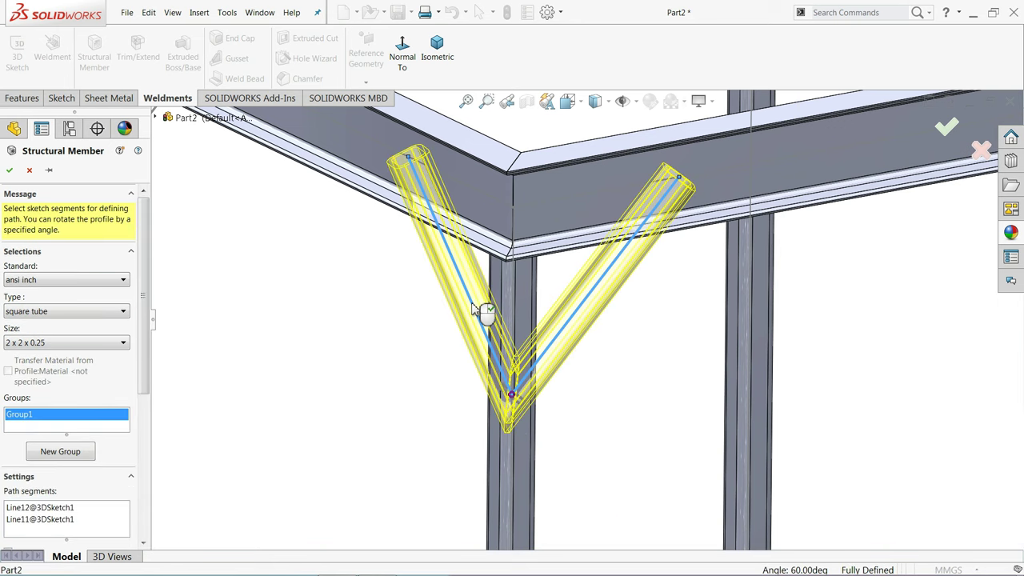
scroll(425, 169, "down", 3)
scroll(426, 174, "down", 2)
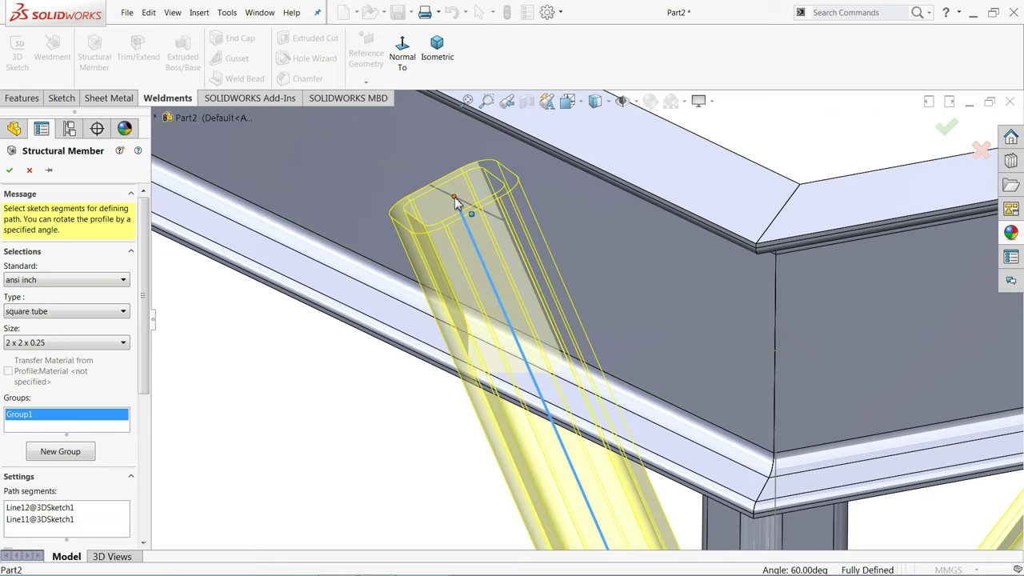
scroll(457, 215, "up", 2)
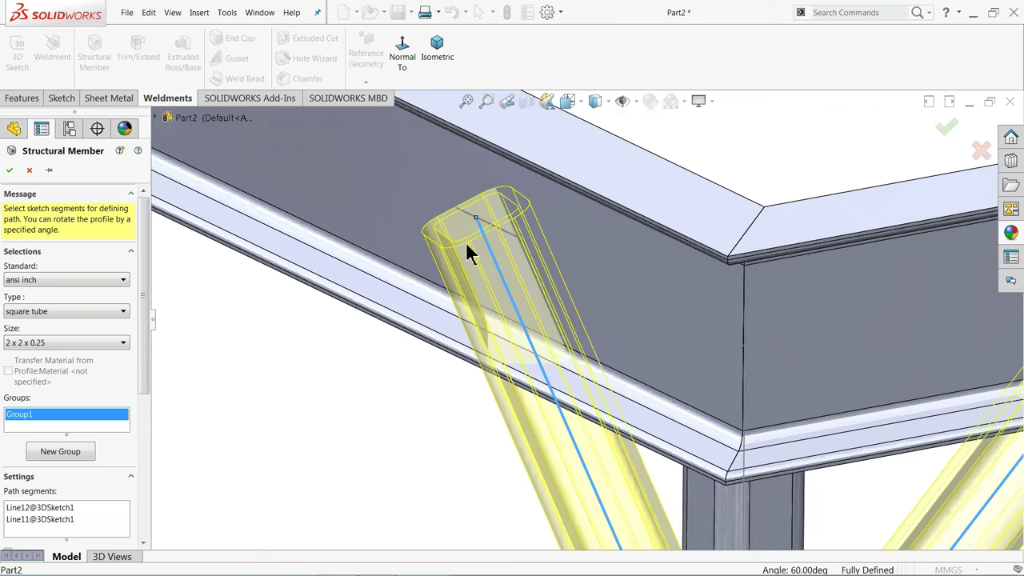
scroll(473, 251, "up", 3)
scroll(480, 270, "up", 2)
scroll(626, 382, "down", 3)
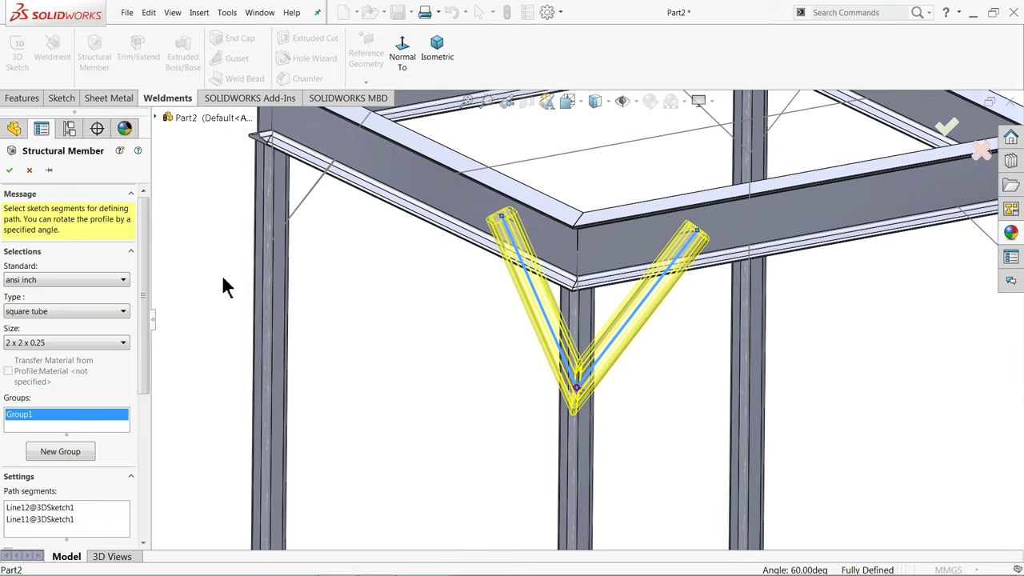
left_click(10, 172)
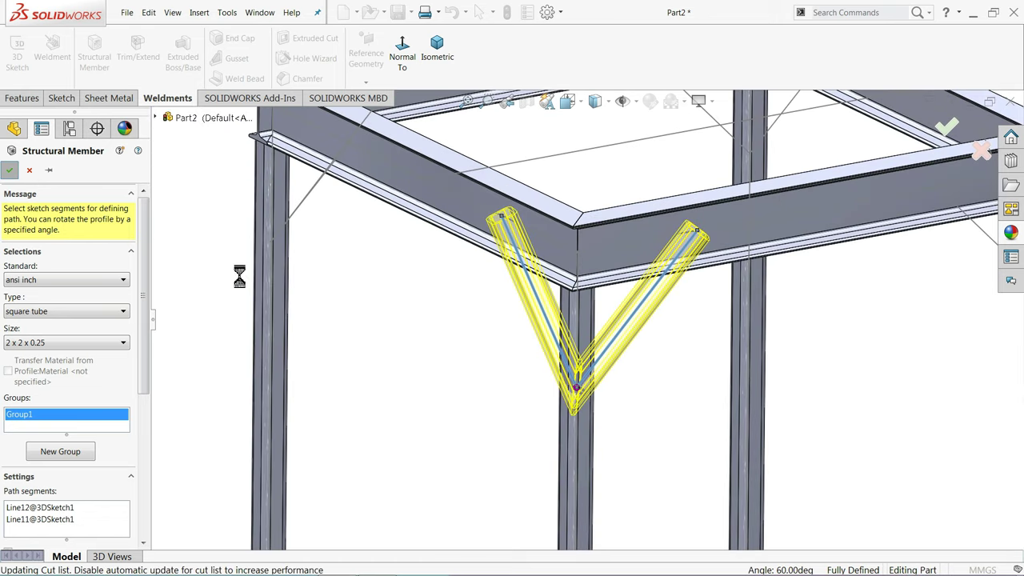
Edit the Square tube (2) feature to rotate the brace profiles by 45 degrees
scroll(584, 374, "down", 2)
mouse_move(606, 377)
middle_mouse_down()
mouse_move(501, 318)
mouse_move(473, 306)
mouse_move(457, 313)
mouse_move(454, 339)
mouse_move(563, 347)
middle_mouse_up()
scroll(557, 349, "up", 5)
scroll(526, 229, "down", 5)
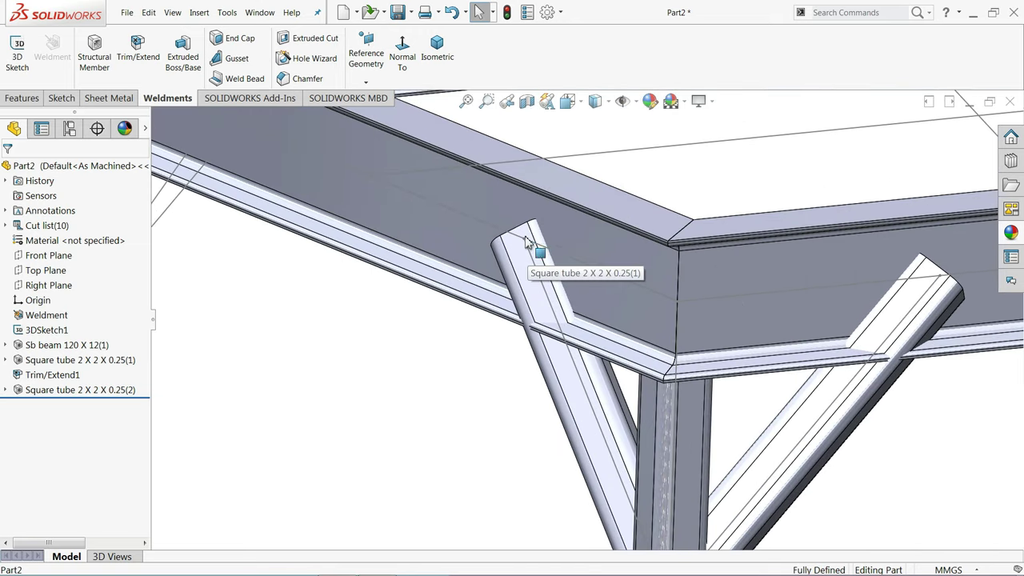
mouse_move(526, 229)
middle_mouse_down()
mouse_move(568, 247)
mouse_move(604, 300)
mouse_move(585, 313)
middle_mouse_up()
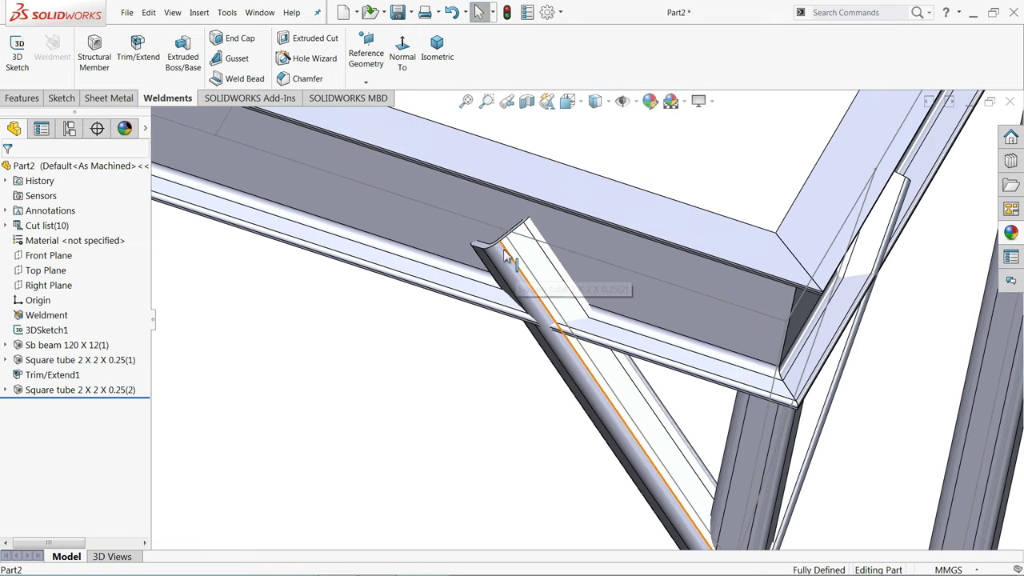
left_click(19, 392)
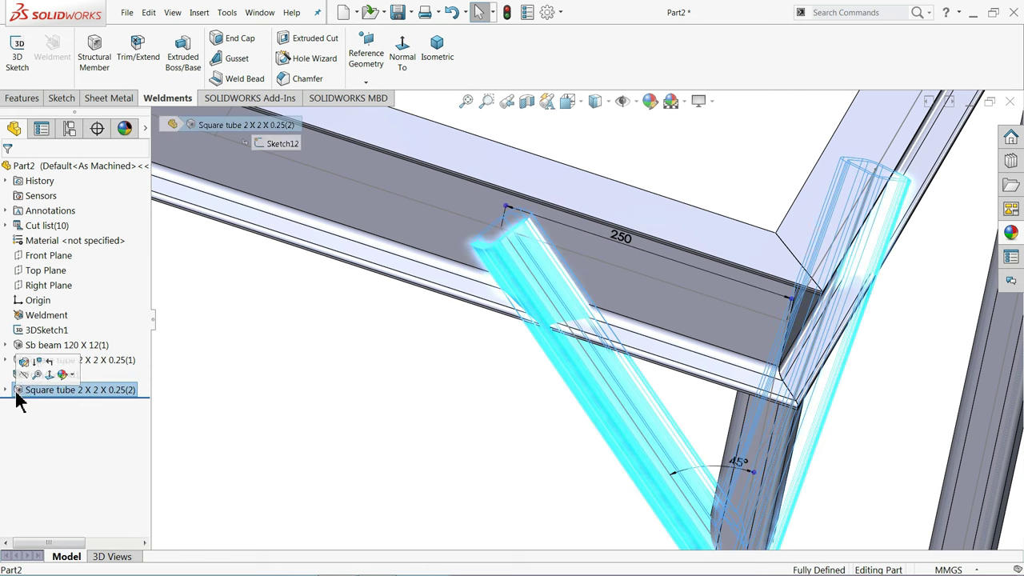
left_click(29, 365)
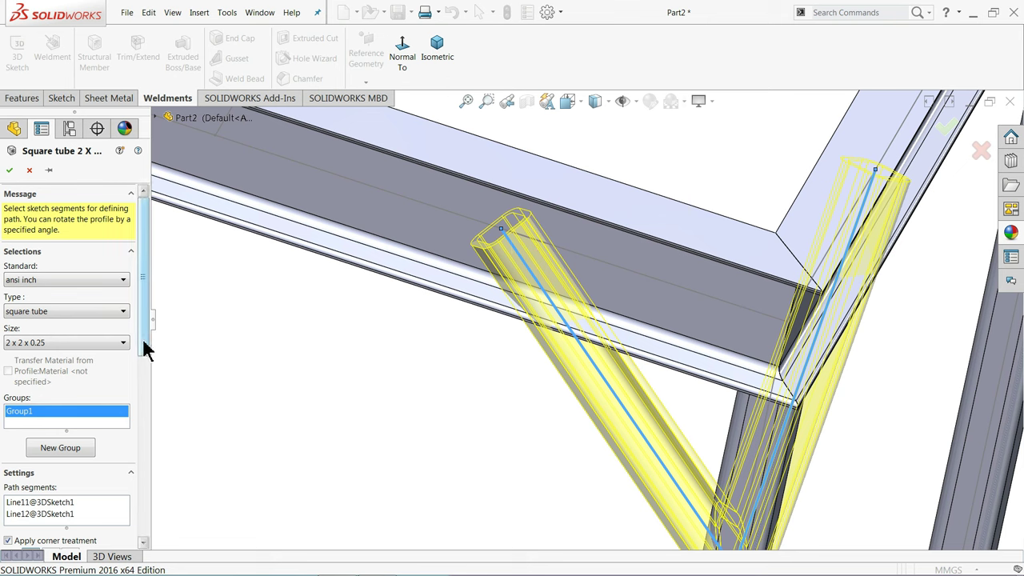
left_click_drag(144, 347, 136, 466)
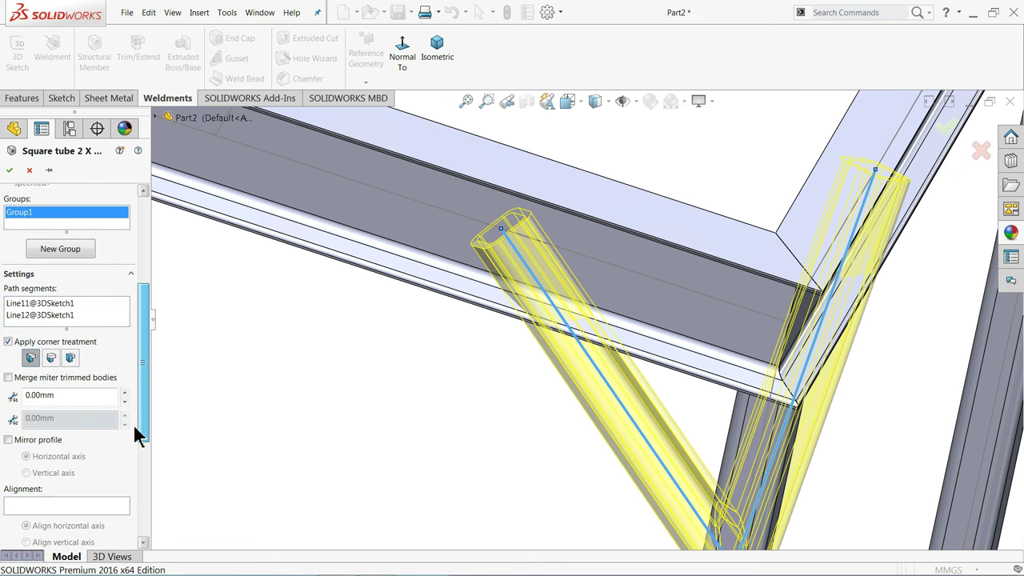
left_click_drag(136, 466, 137, 508)
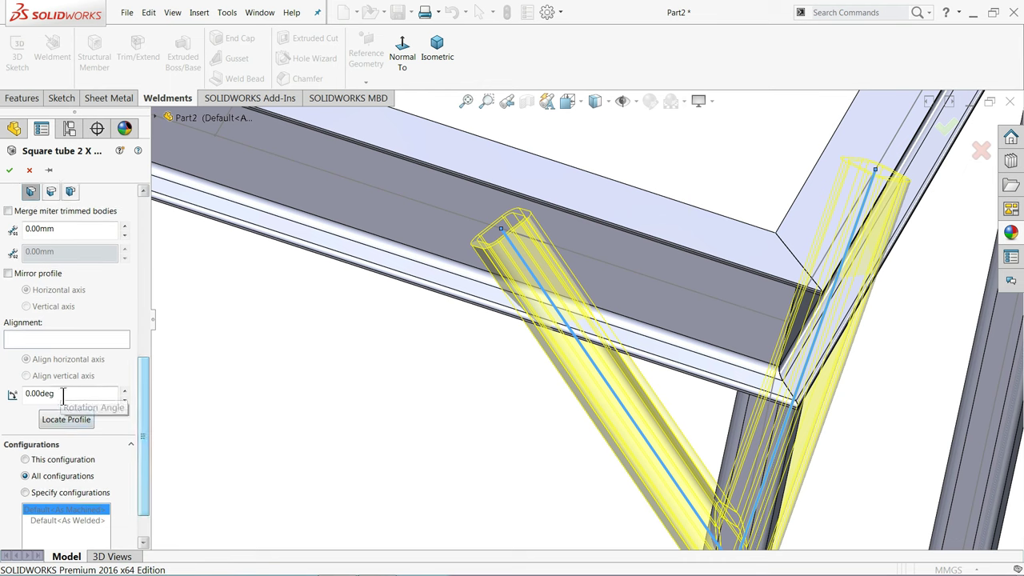
left_click_drag(63, 394, 48, 396)
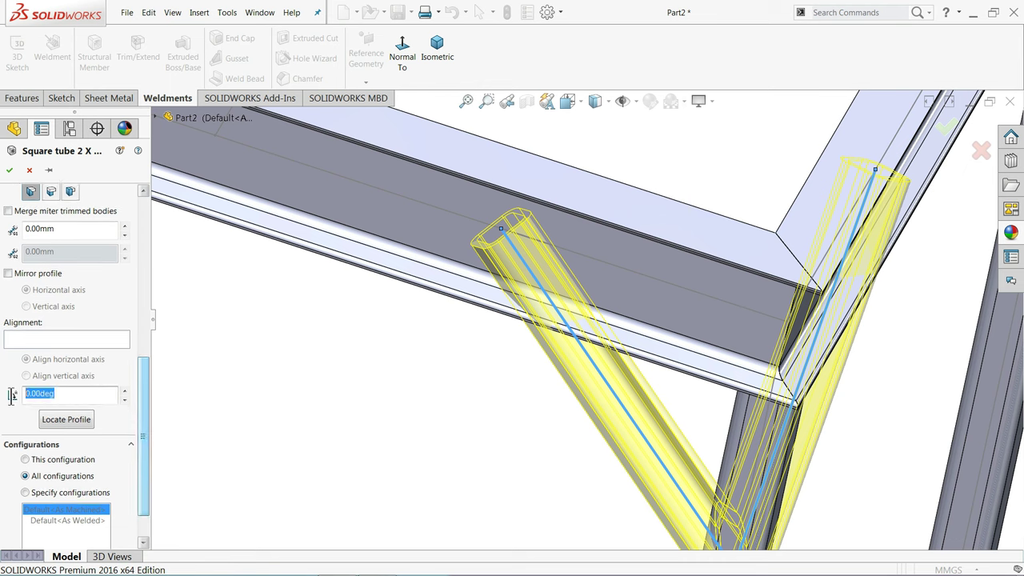
type("45")
key("Return")
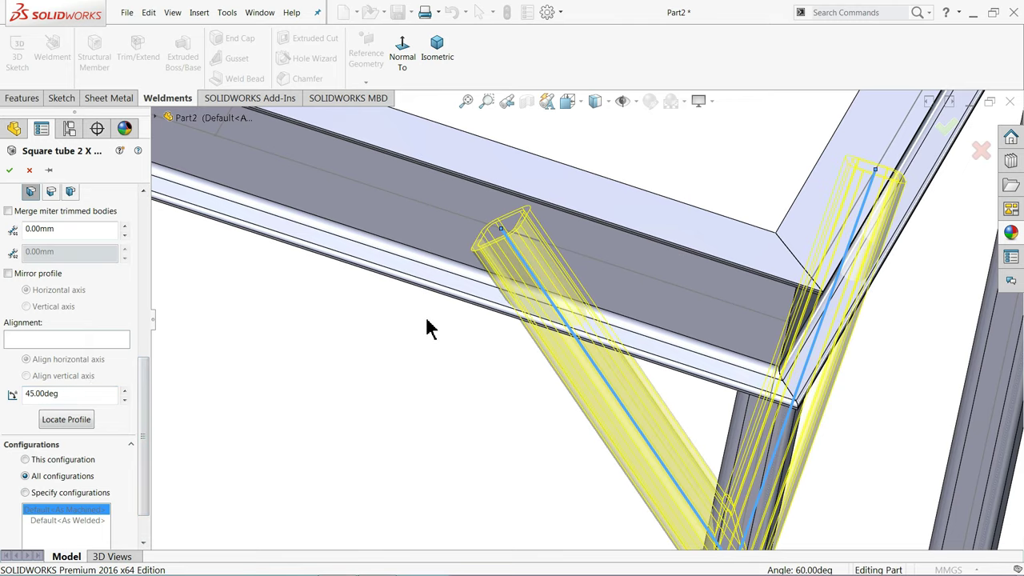
mouse_move(580, 284)
middle_mouse_down()
mouse_move(496, 272)
mouse_move(542, 291)
mouse_move(585, 290)
mouse_move(555, 283)
middle_mouse_up()
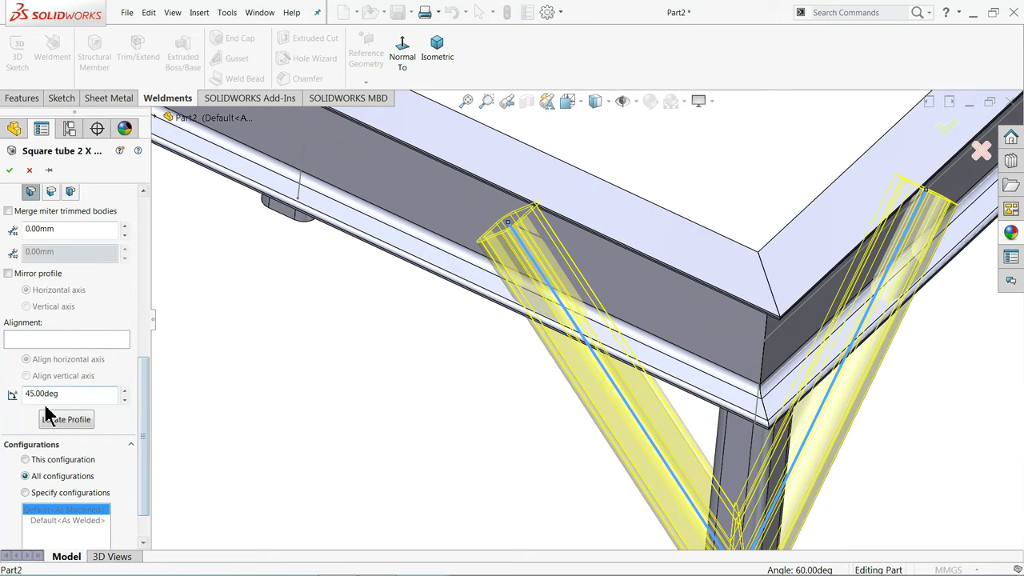
left_click(10, 171)
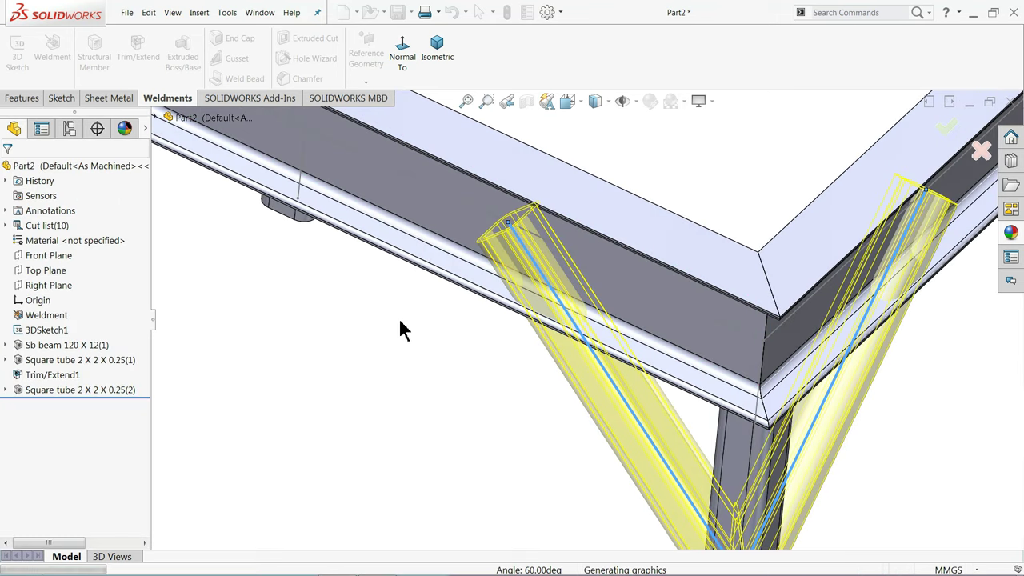
Orbit and zoom around the brace joint, then launch Trim/Extend
mouse_move(565, 294)
middle_mouse_down()
mouse_move(533, 235)
mouse_move(492, 235)
mouse_move(520, 234)
mouse_move(549, 212)
mouse_move(556, 230)
mouse_move(570, 214)
middle_mouse_up()
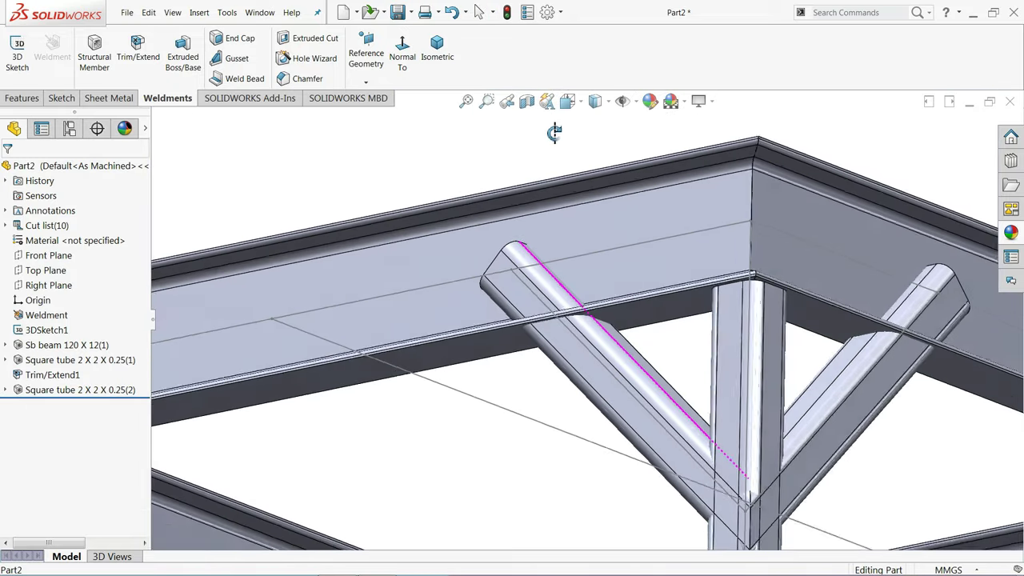
middle_click_drag(554, 133, 444, 91)
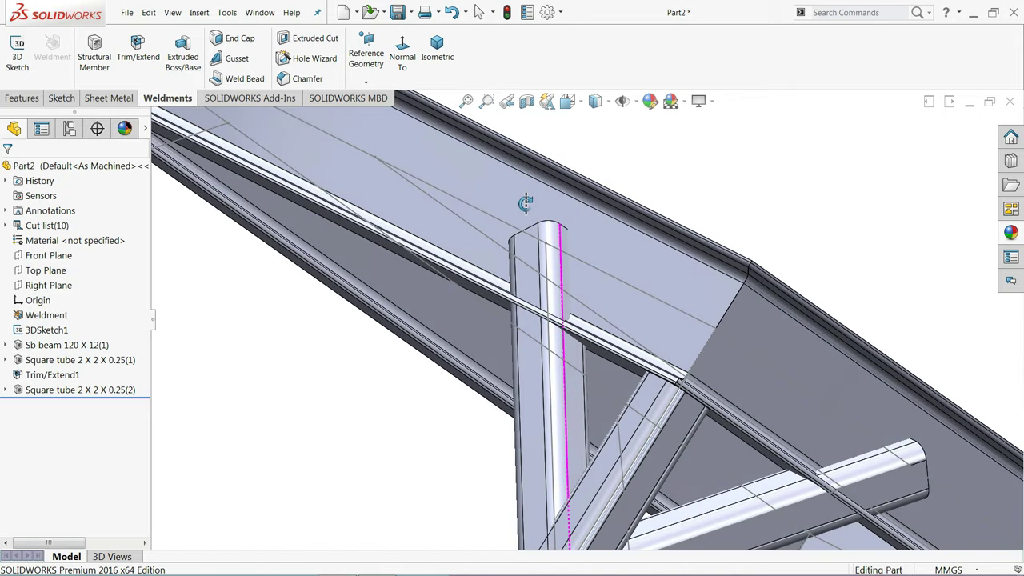
middle_click_drag(443, 90, 535, 231)
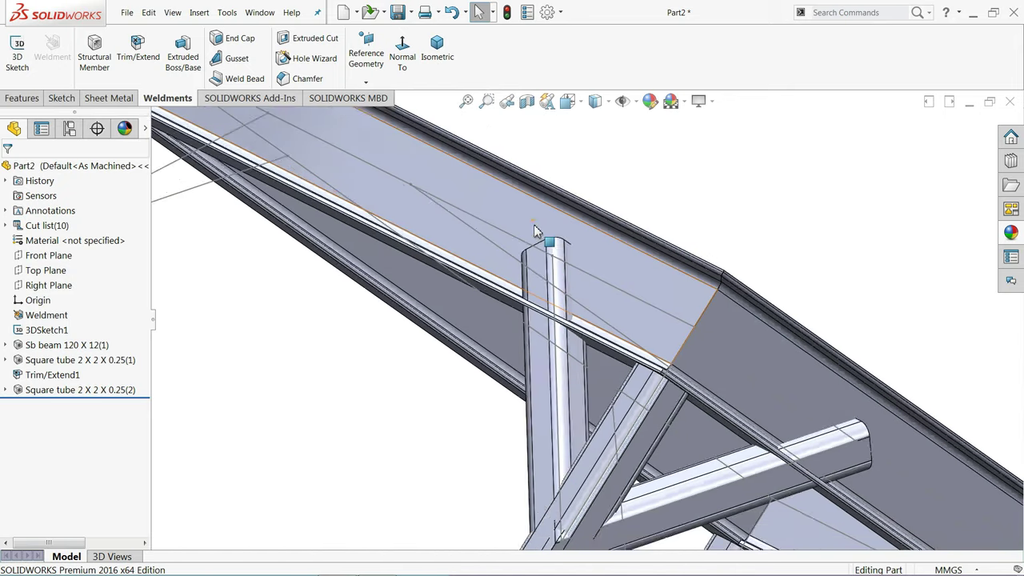
scroll(536, 231, "up", 3)
scroll(593, 336, "down", 2)
scroll(564, 407, "down", 3)
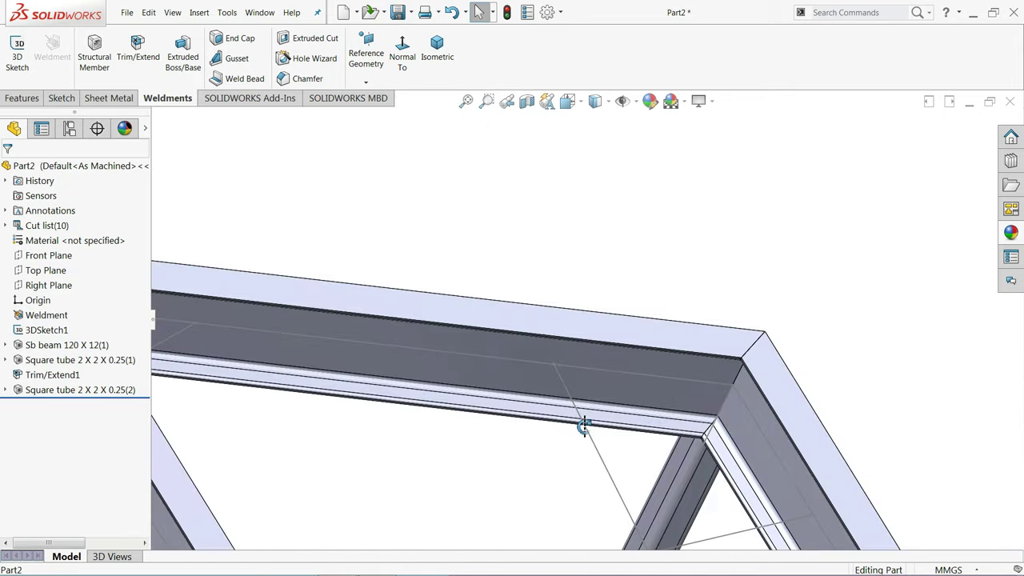
scroll(564, 406, "up", 2)
scroll(560, 368, "up", 2)
scroll(521, 402, "up", 2)
scroll(528, 330, "down", 2)
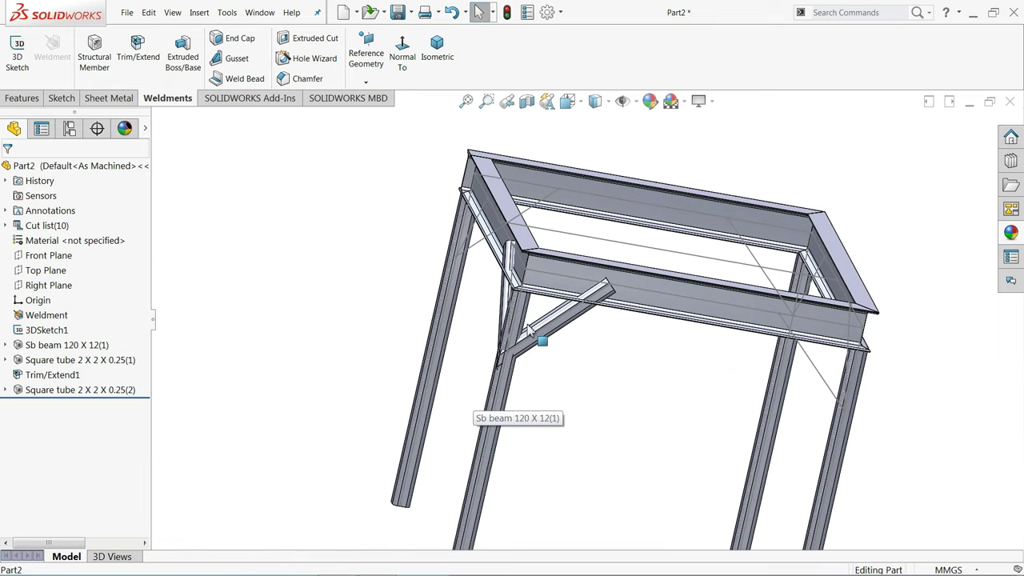
scroll(528, 330, "down", 3)
scroll(529, 329, "up", 3)
scroll(528, 332, "down", 1)
mouse_move(560, 338)
middle_mouse_down()
mouse_move(590, 299)
mouse_move(585, 339)
mouse_move(566, 324)
mouse_move(578, 334)
middle_mouse_up()
scroll(681, 350, "up", 2)
scroll(688, 350, "down", 4)
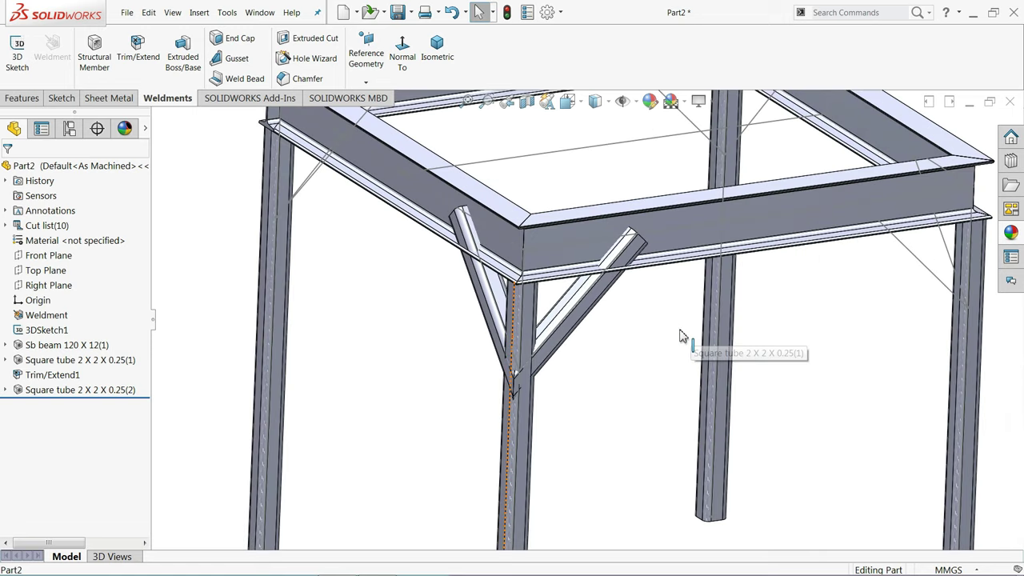
scroll(583, 296, "down", 2)
left_click(140, 56)
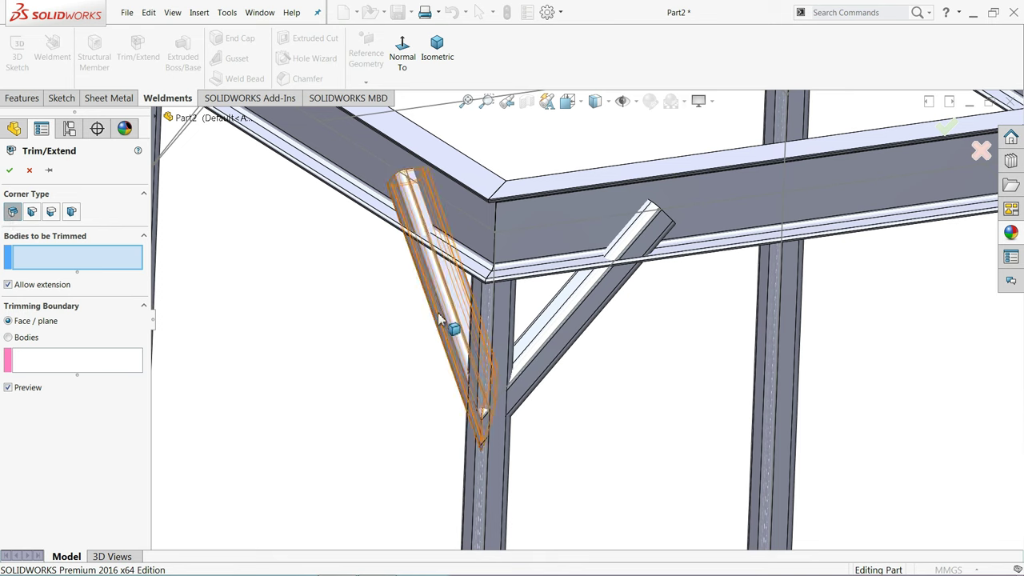
Trim both diagonal braces against the two top Sb beams and the leg as boundary bodies
left_click(454, 326)
left_click(565, 329)
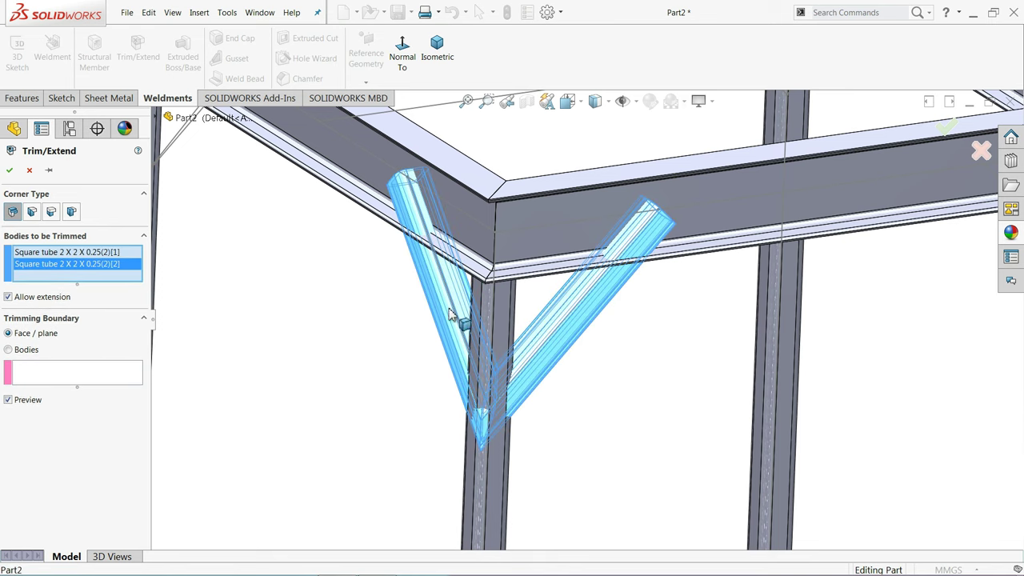
left_click(8, 351)
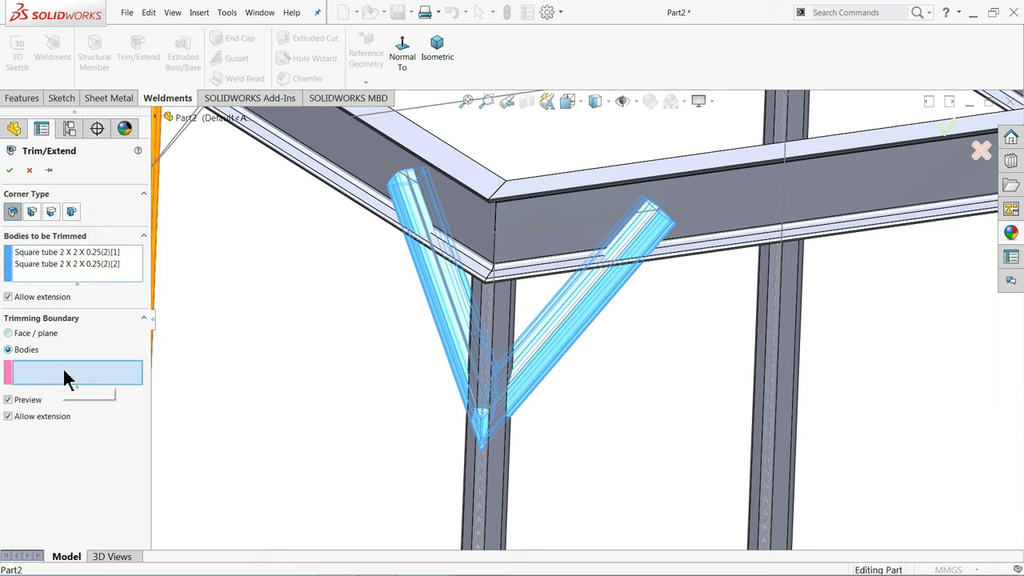
left_click(533, 229)
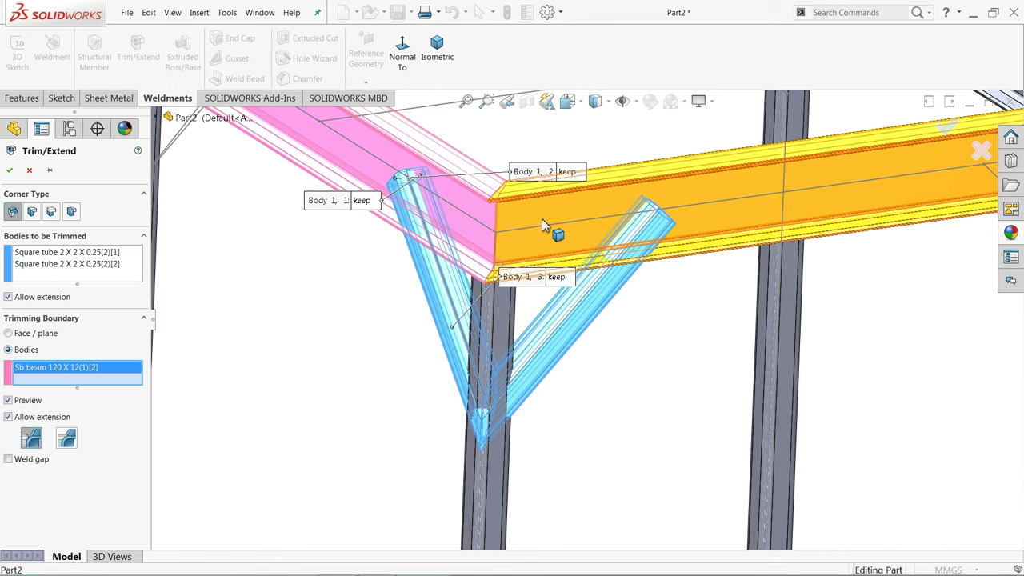
left_click(553, 216)
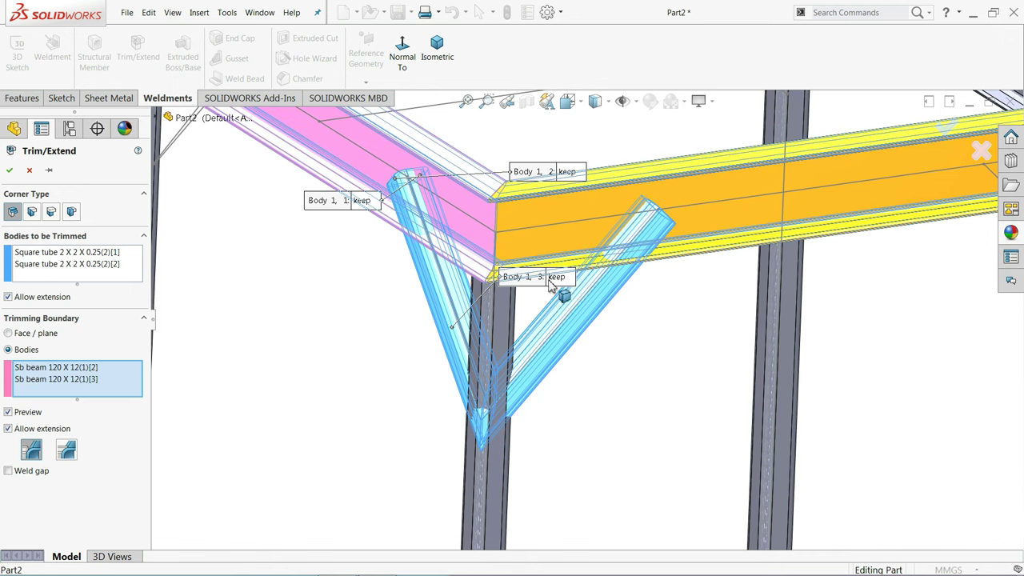
left_click(496, 484)
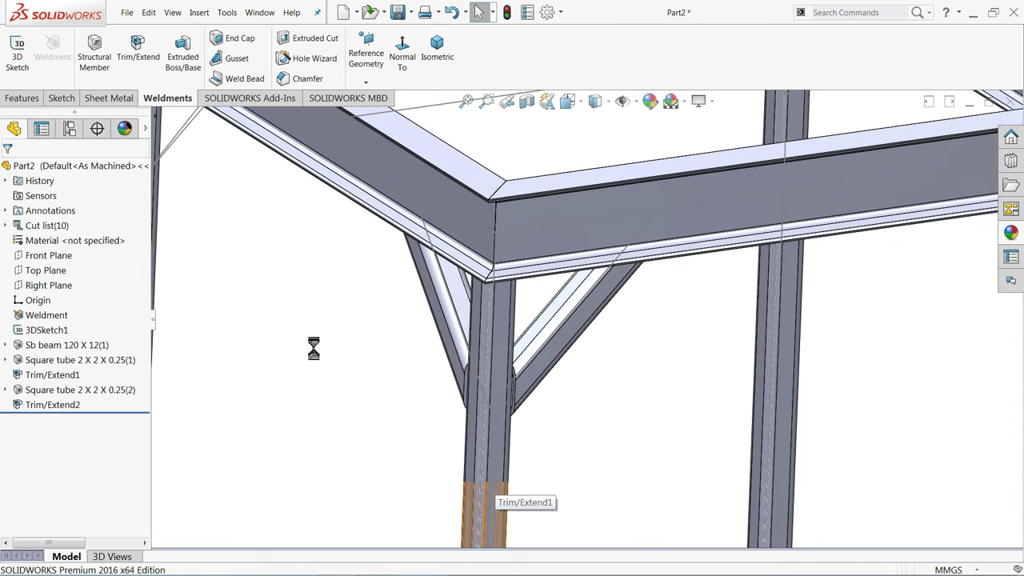
Orbit around the brace joint and the fully braced frame to inspect it
mouse_move(560, 331)
middle_mouse_down()
mouse_move(461, 212)
mouse_move(563, 260)
middle_mouse_up()
scroll(627, 341, "down", 3)
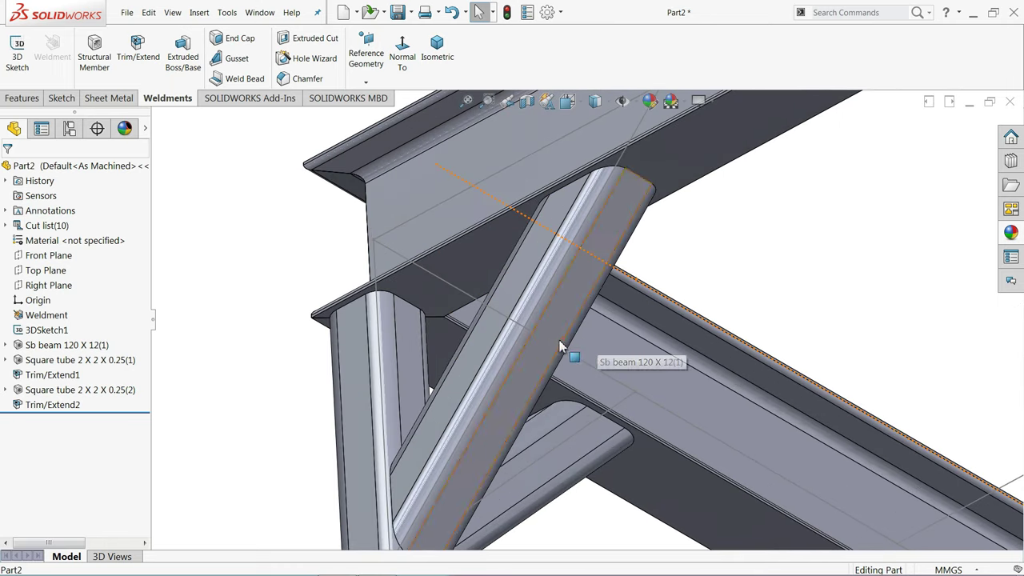
scroll(559, 372, "up", 2)
scroll(558, 372, "down", 2)
mouse_move(537, 358)
middle_mouse_down()
mouse_move(469, 302)
mouse_move(524, 353)
mouse_move(549, 350)
mouse_move(524, 370)
mouse_move(469, 347)
mouse_move(512, 371)
mouse_move(546, 412)
mouse_move(604, 441)
mouse_move(613, 430)
mouse_move(615, 473)
mouse_move(629, 467)
middle_mouse_up()
scroll(540, 343, "up", 5)
mouse_move(540, 342)
middle_mouse_down()
mouse_move(568, 355)
mouse_move(576, 304)
middle_mouse_up()
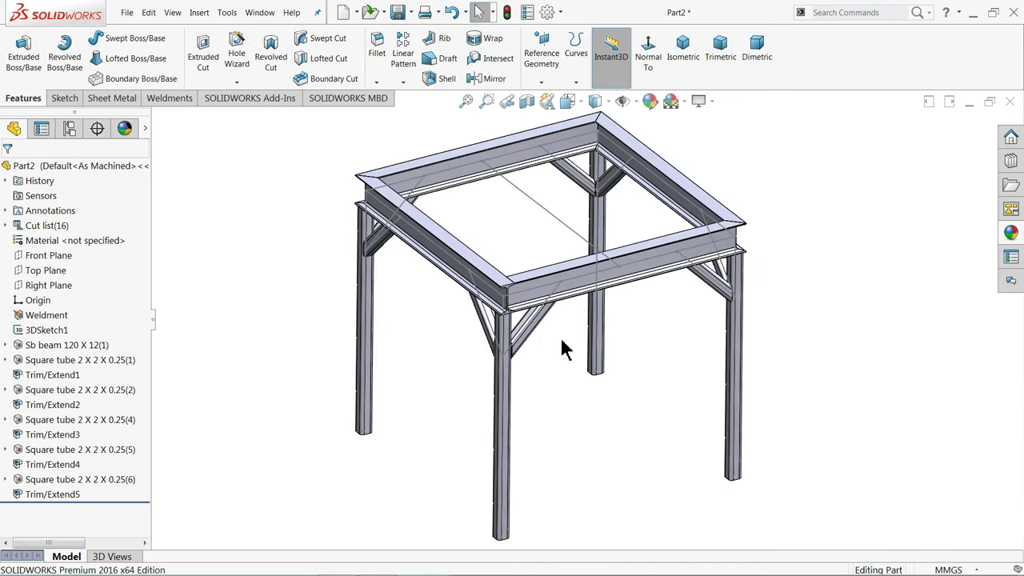
middle_click_drag(561, 347, 562, 332)
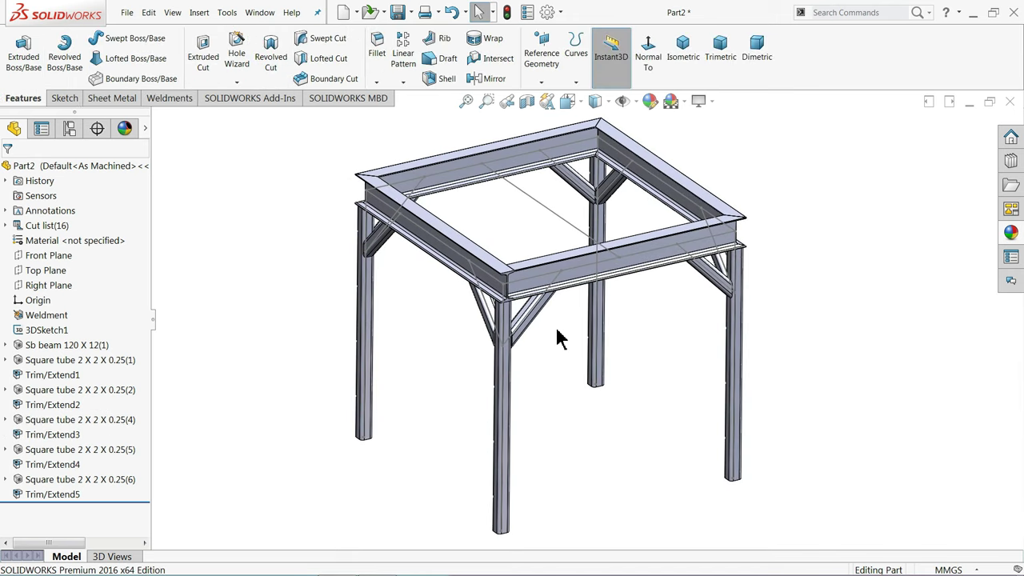
scroll(552, 334, "down", 2)
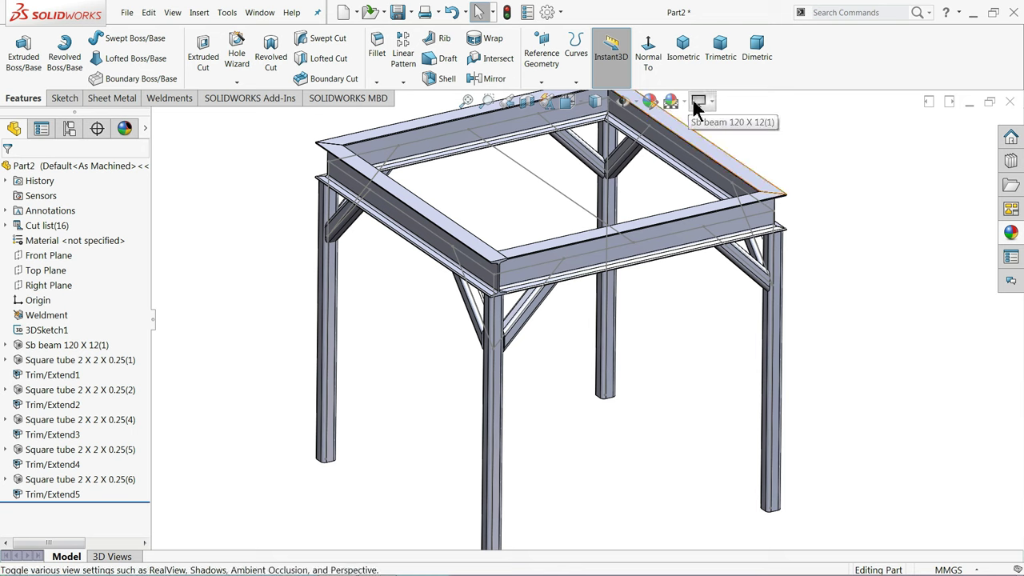
Apply a red appearance to Part2 so the whole frame is red, then zoom to fit
left_click(121, 167)
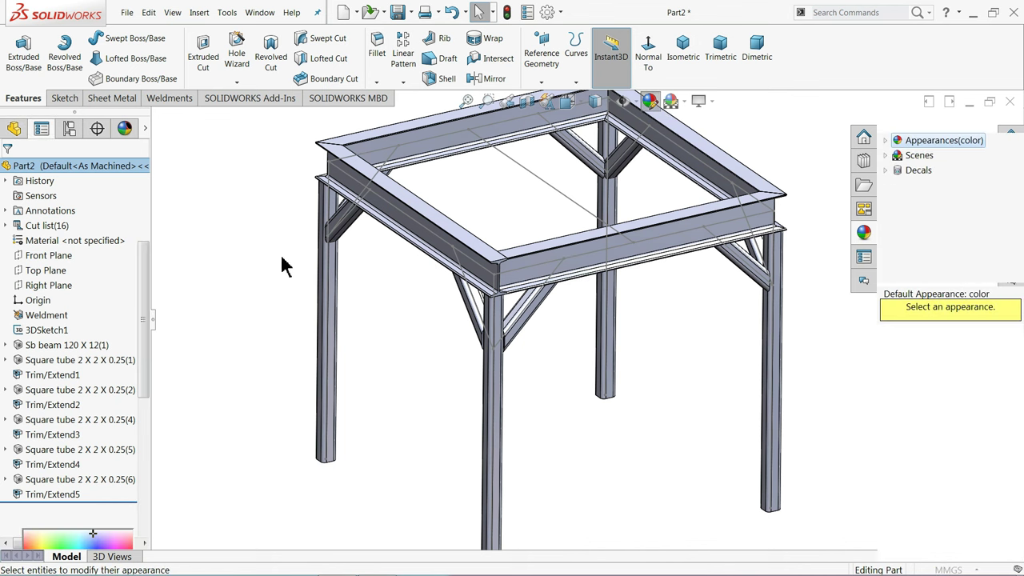
left_click(36, 464)
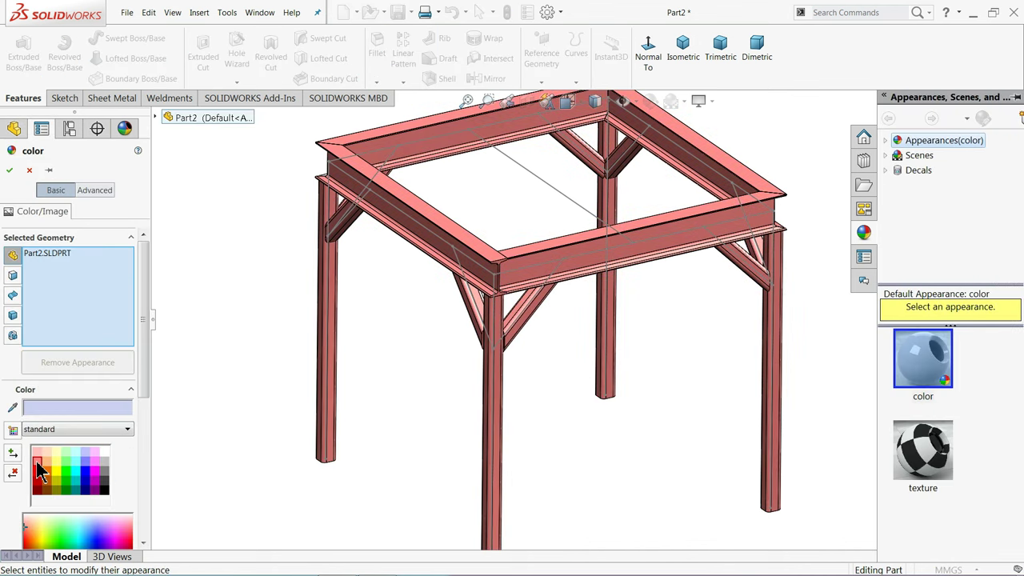
left_click(9, 171)
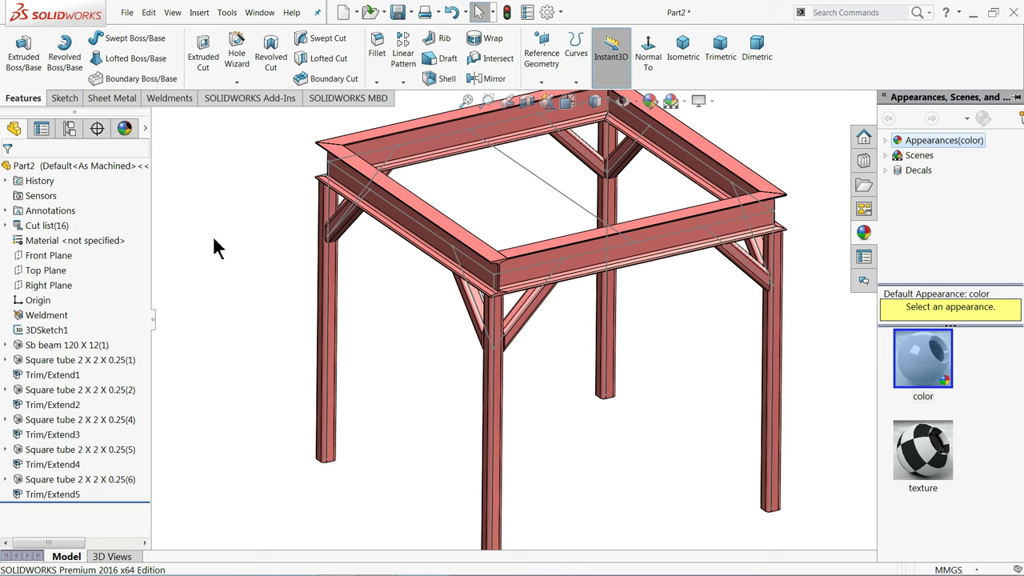
key("f")
scroll(480, 252, "down", 3)
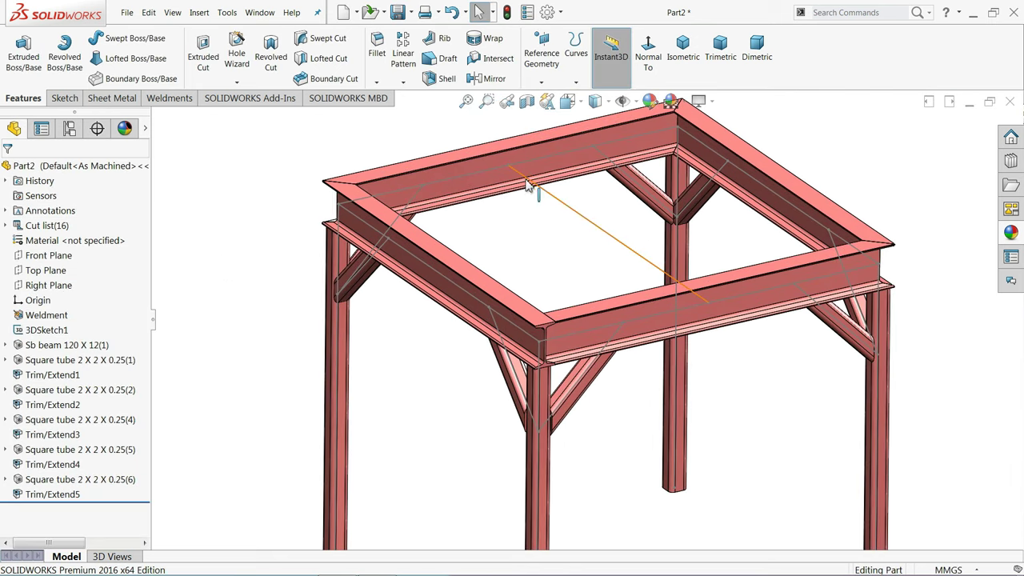
scroll(600, 236, "down", 2)
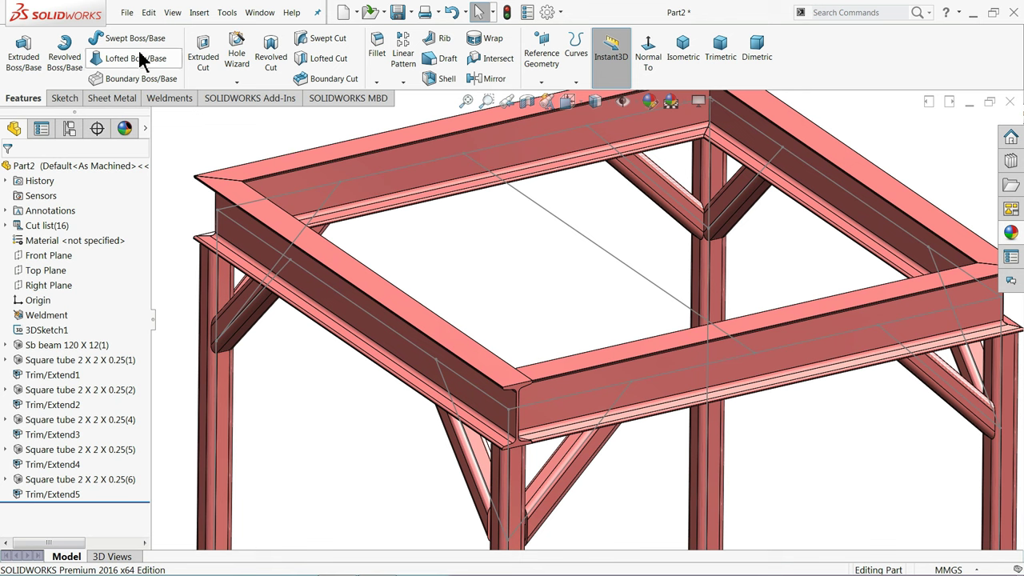
Set a new structural member to ISO sb beam, size 120 x 12
left_click(166, 99)
left_click(94, 58)
left_click(40, 270)
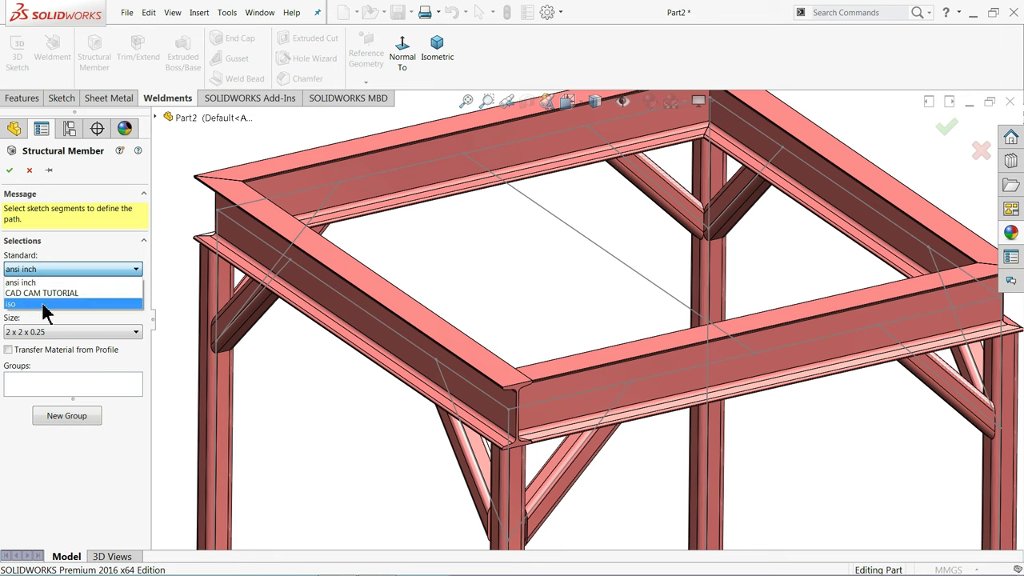
left_click(17, 304)
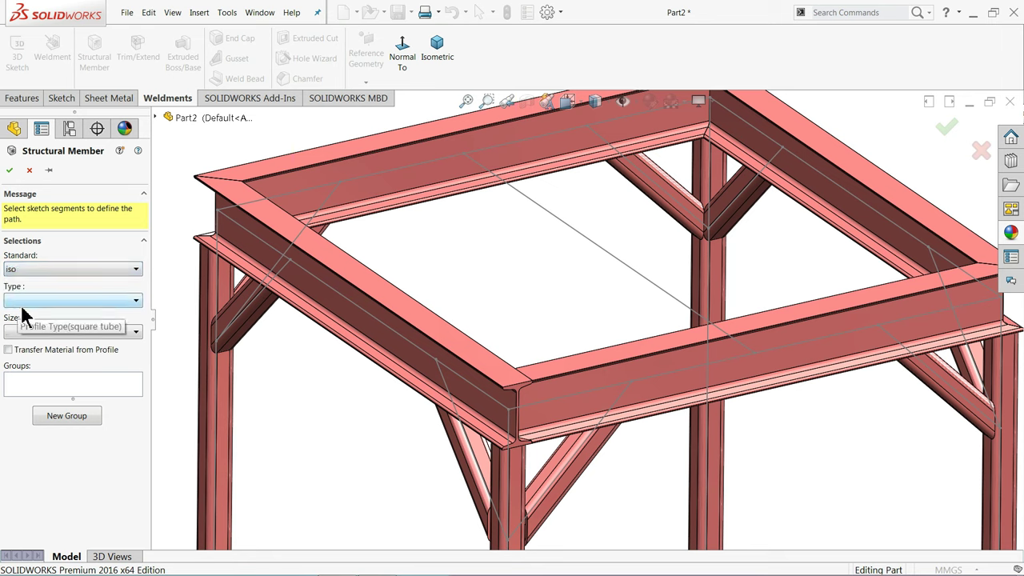
left_click(34, 302)
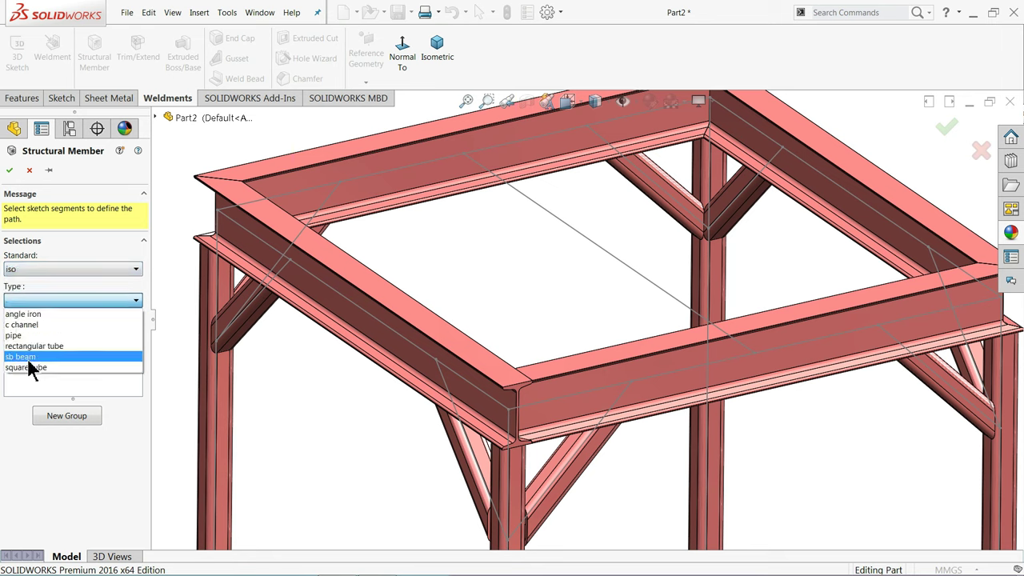
left_click(32, 360)
left_click(42, 335)
left_click(32, 380)
Place the beam along the middle sketch line across the top frame
left_click(582, 240)
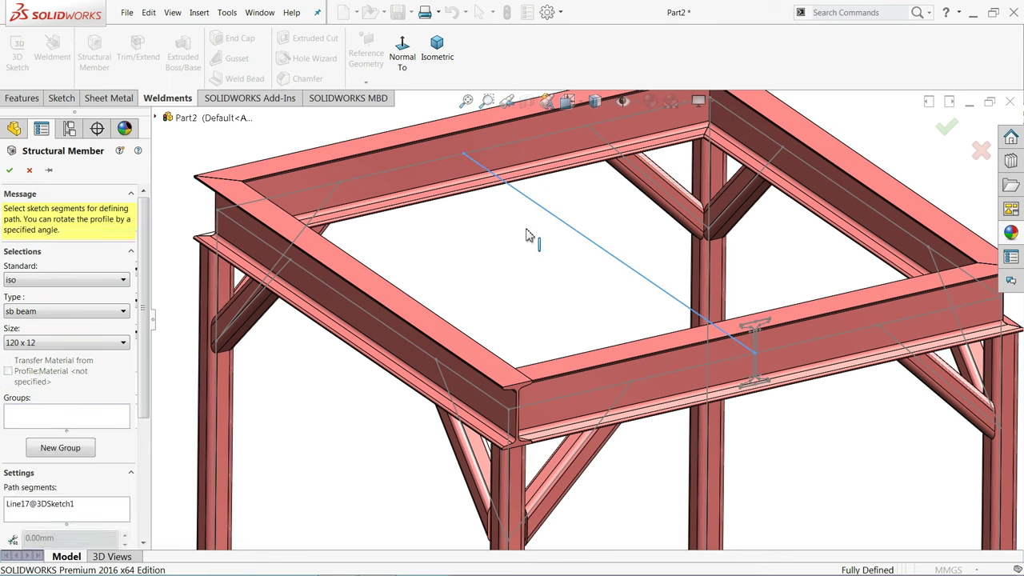
scroll(496, 192, "down", 4)
mouse_move(490, 183)
middle_mouse_down()
mouse_move(450, 158)
mouse_move(434, 179)
middle_mouse_up()
scroll(439, 219, "up", 5)
scroll(633, 366, "up", 2)
scroll(685, 369, "down", 1)
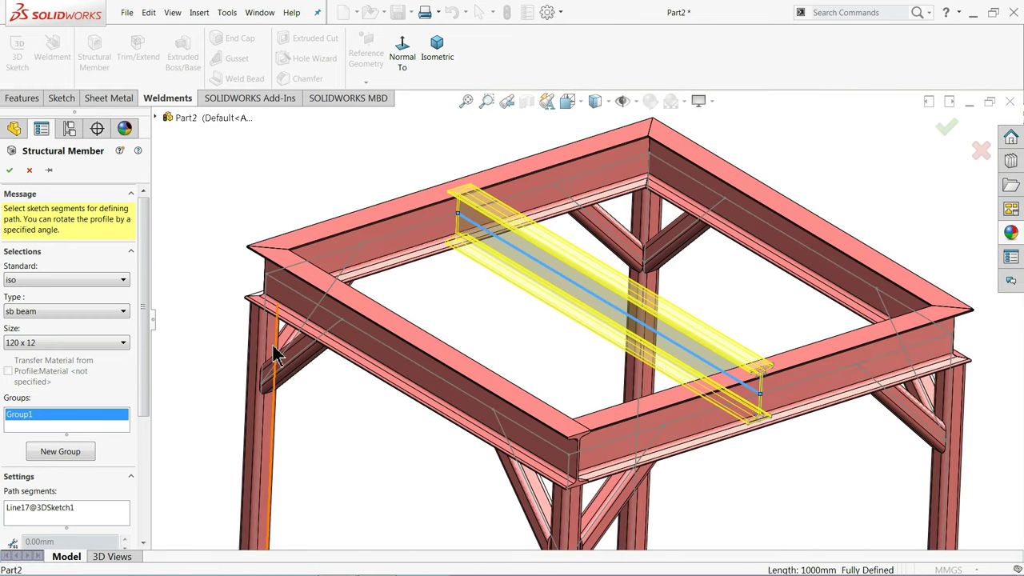
left_click(8, 172)
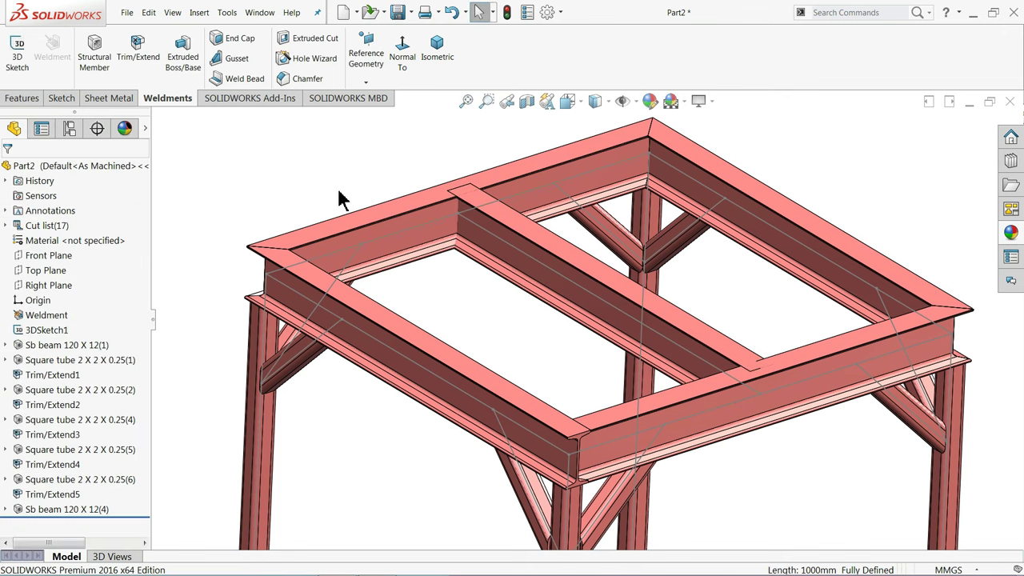
Trim the middle cross beam against the front and back top I-beams as boundaries
scroll(503, 217, "down", 3)
scroll(442, 212, "down", 2)
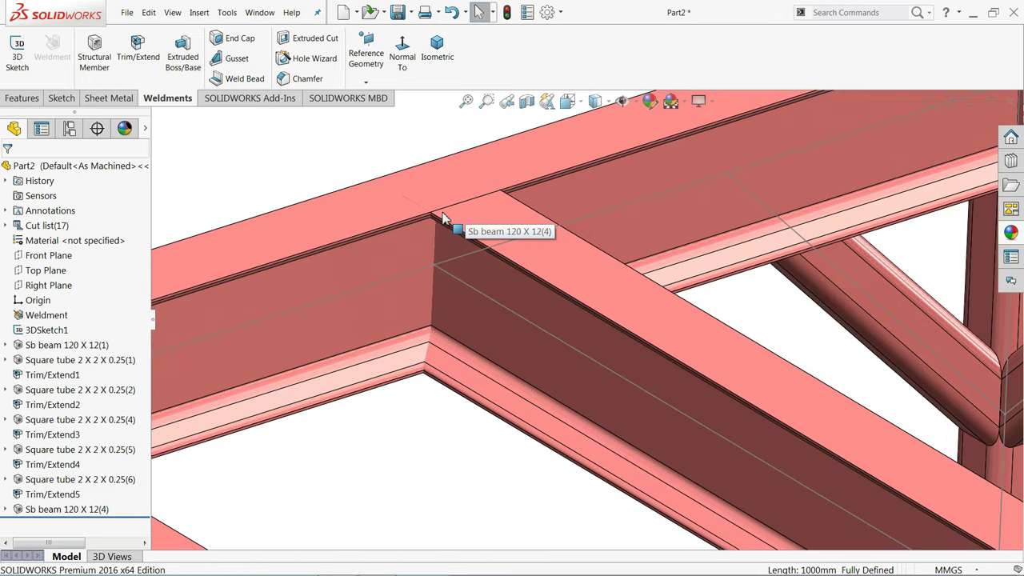
left_click(461, 193)
left_click(368, 161)
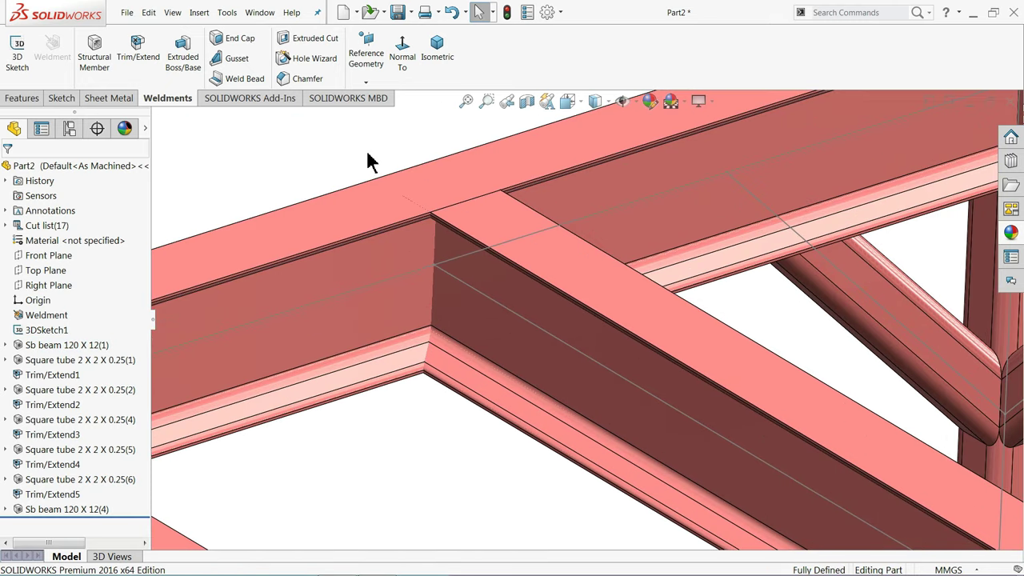
left_click(137, 64)
left_click(569, 320)
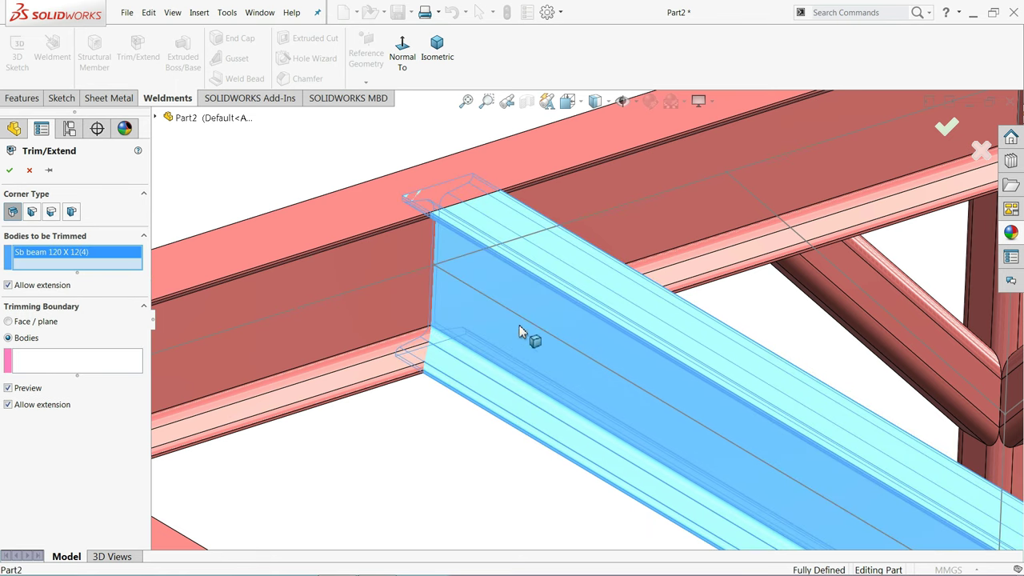
left_click(28, 369)
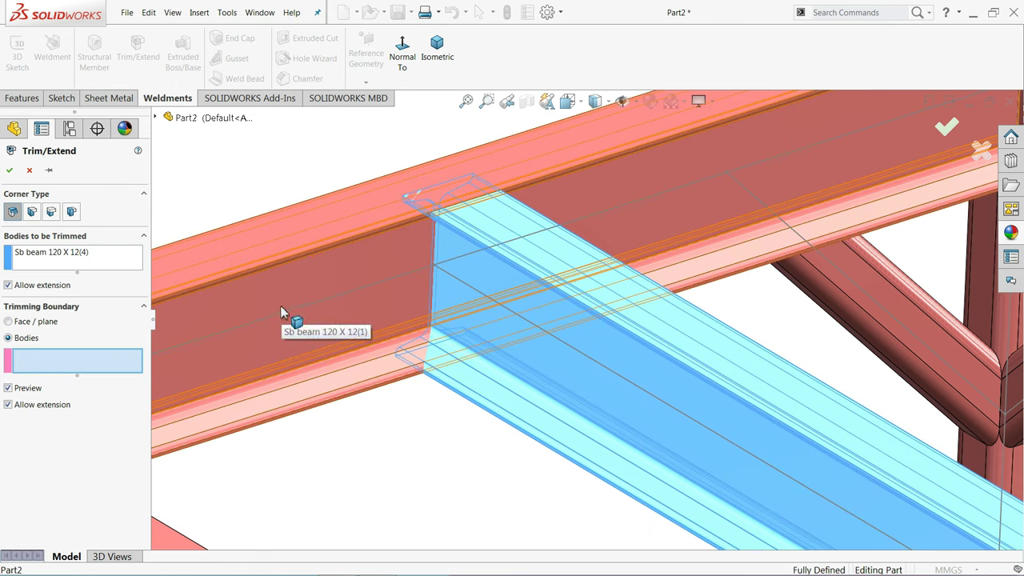
left_click(304, 290)
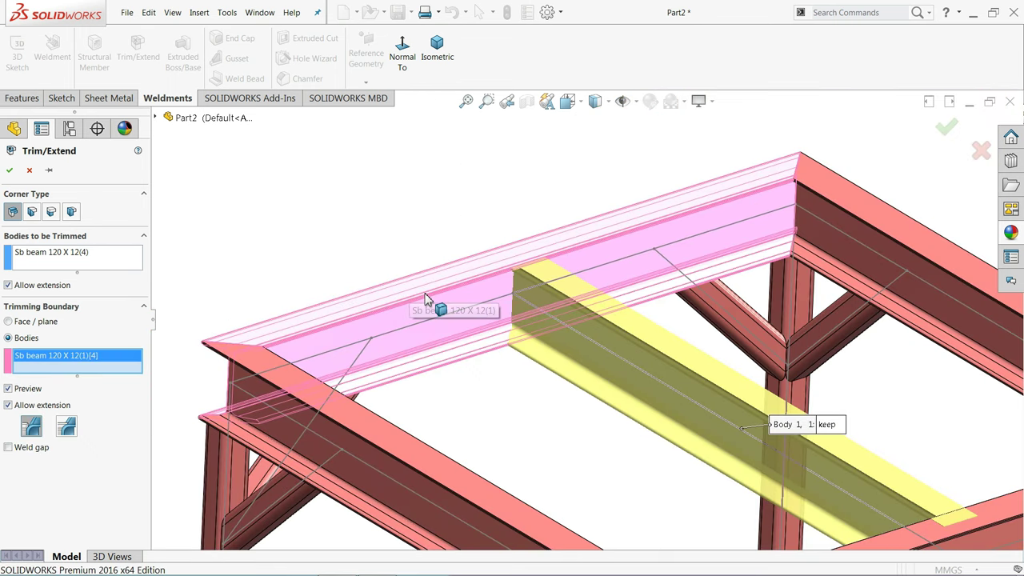
scroll(671, 420, "up", 3)
left_click(720, 420)
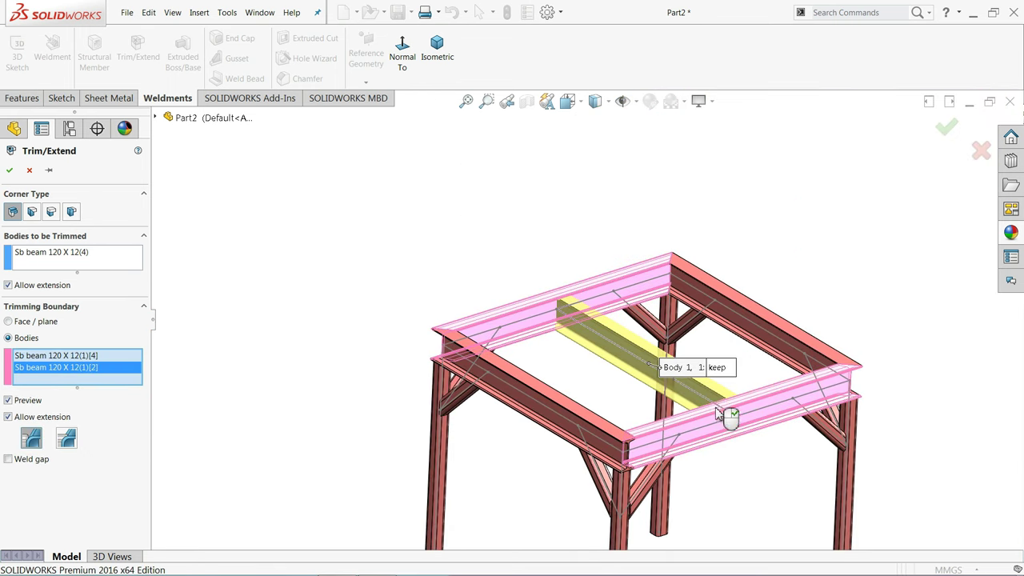
scroll(684, 389, "down", 3)
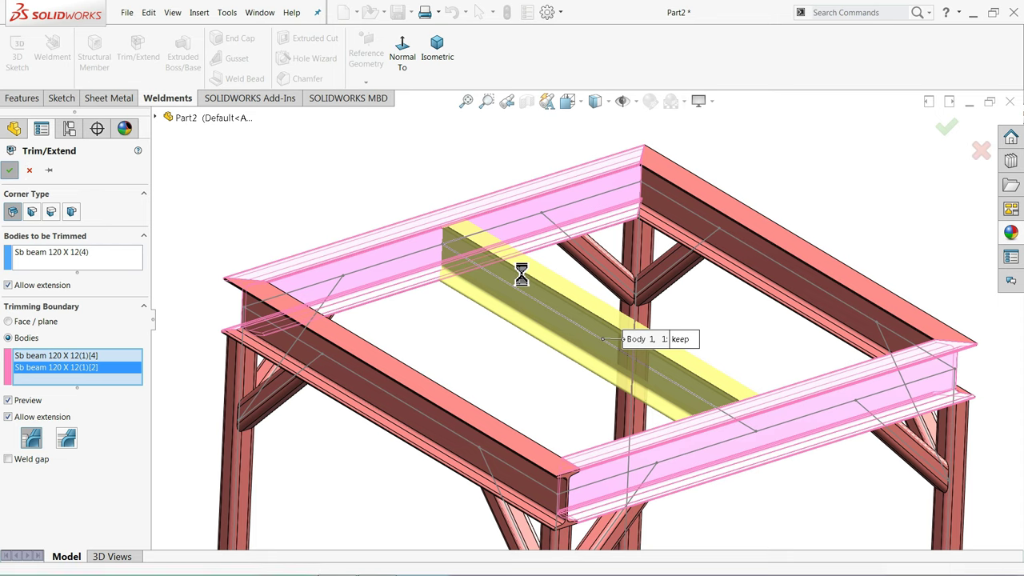
middle_click_drag(458, 335, 541, 404)
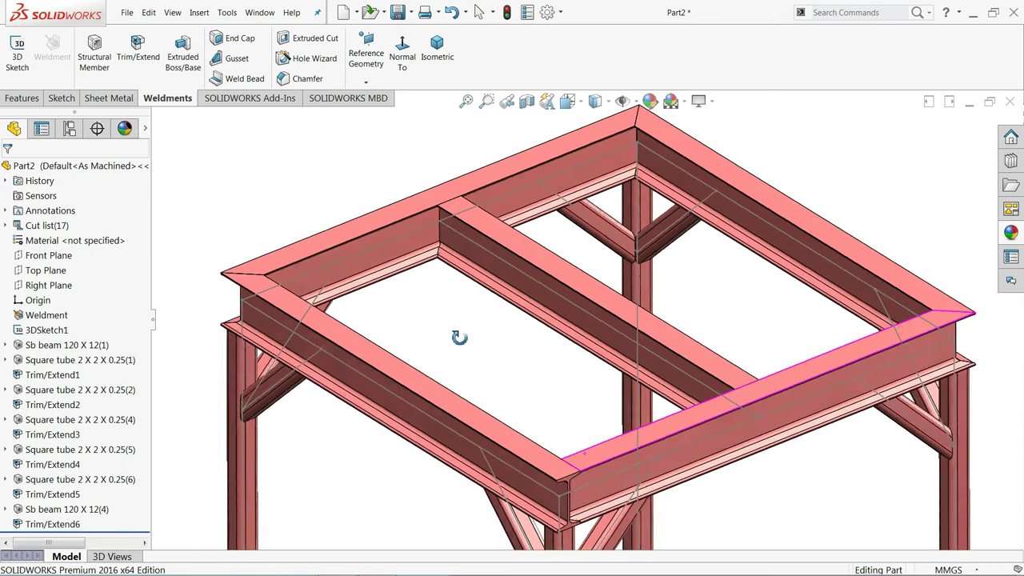
Enable weld display in the part's Detailing document properties and reorient the beam end view
scroll(542, 404, "down", 3)
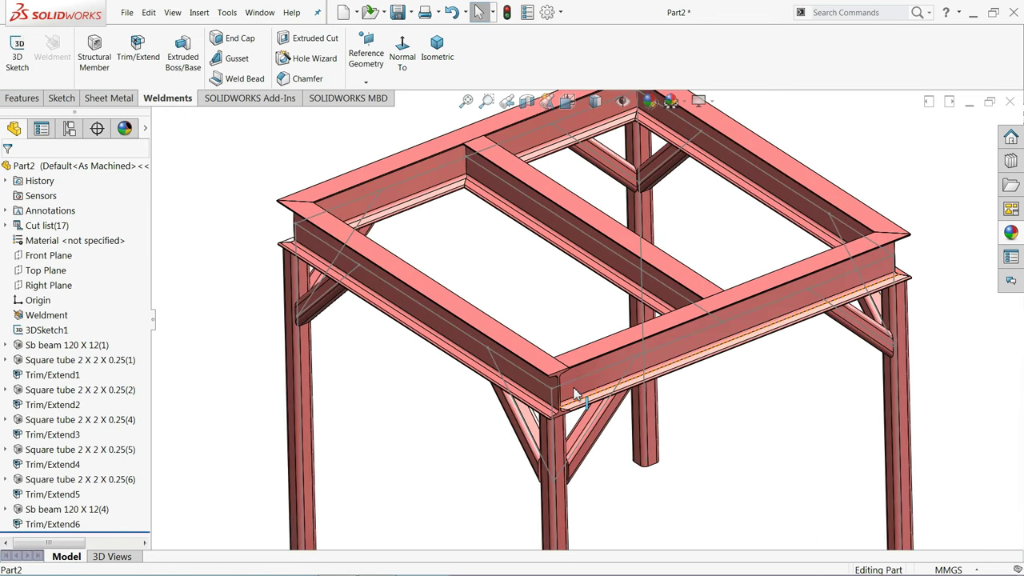
mouse_move(542, 404)
middle_mouse_down()
mouse_move(485, 370)
mouse_move(510, 370)
middle_mouse_up()
scroll(550, 365, "down", 2)
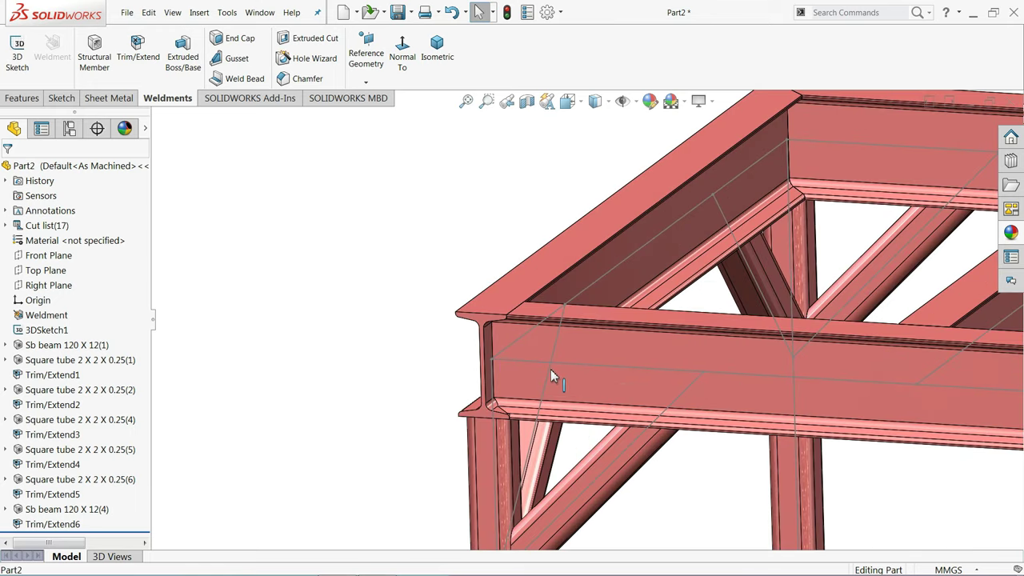
scroll(536, 359, "down", 2)
scroll(535, 371, "down", 2)
scroll(317, 326, "down", 2)
scroll(341, 340, "down", 2)
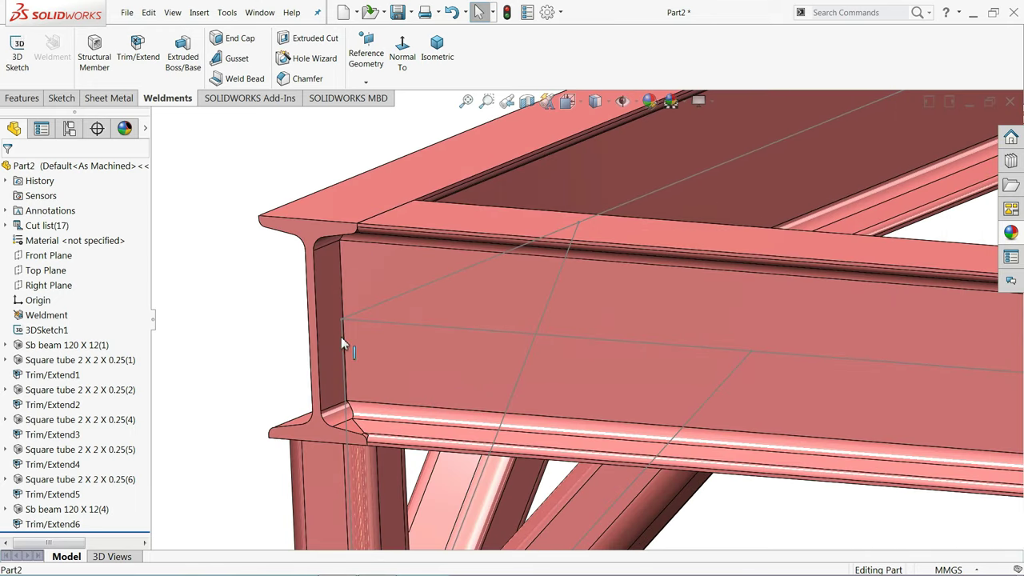
scroll(358, 290, "down", 2)
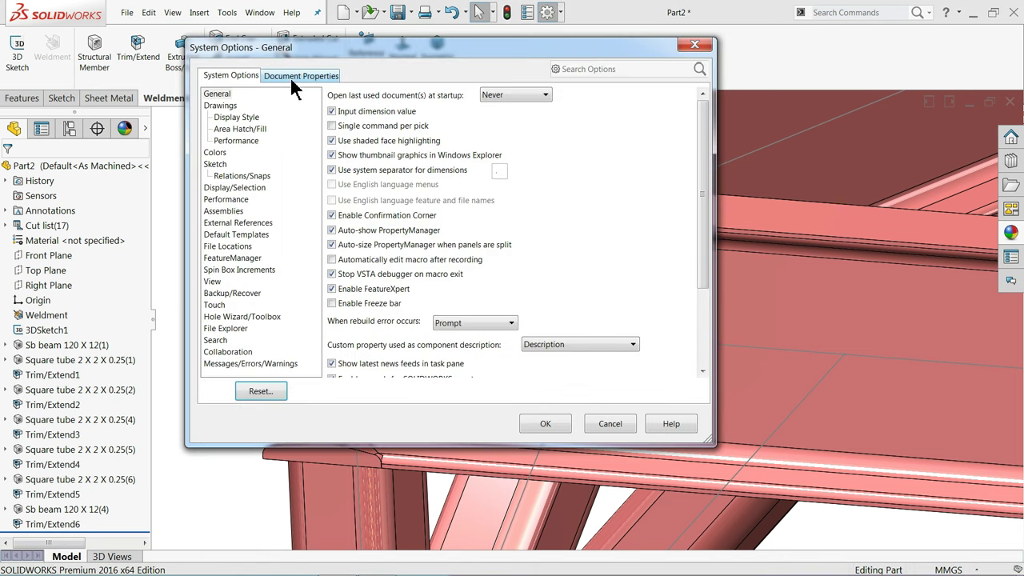
left_click(292, 79)
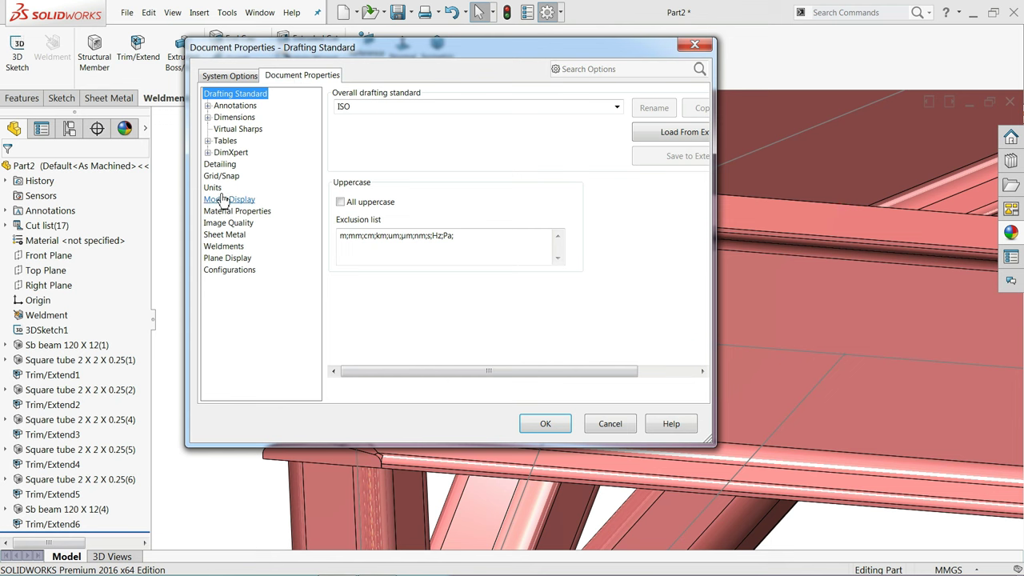
left_click(221, 164)
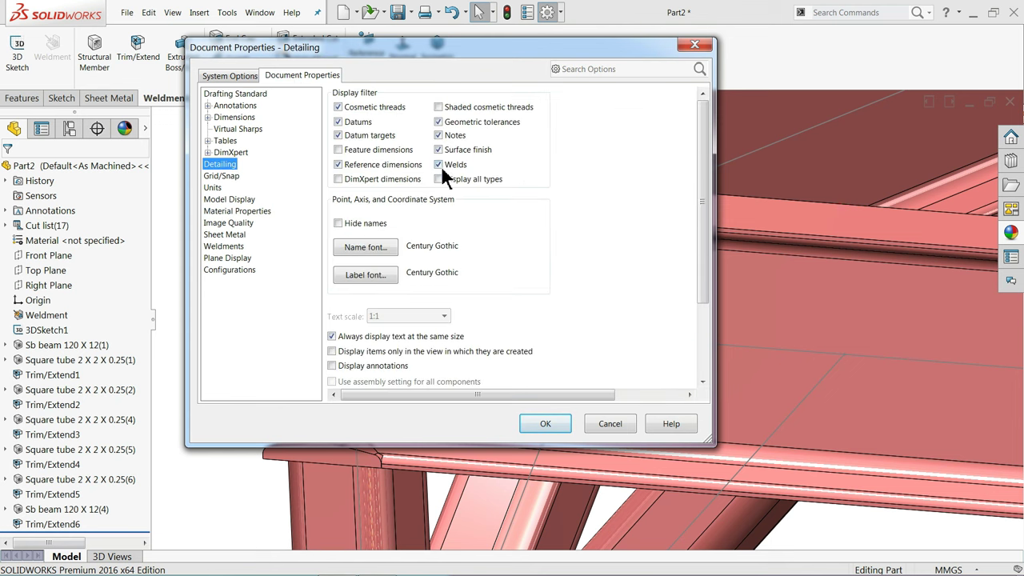
left_click(536, 423)
middle_click_drag(356, 284, 350, 289)
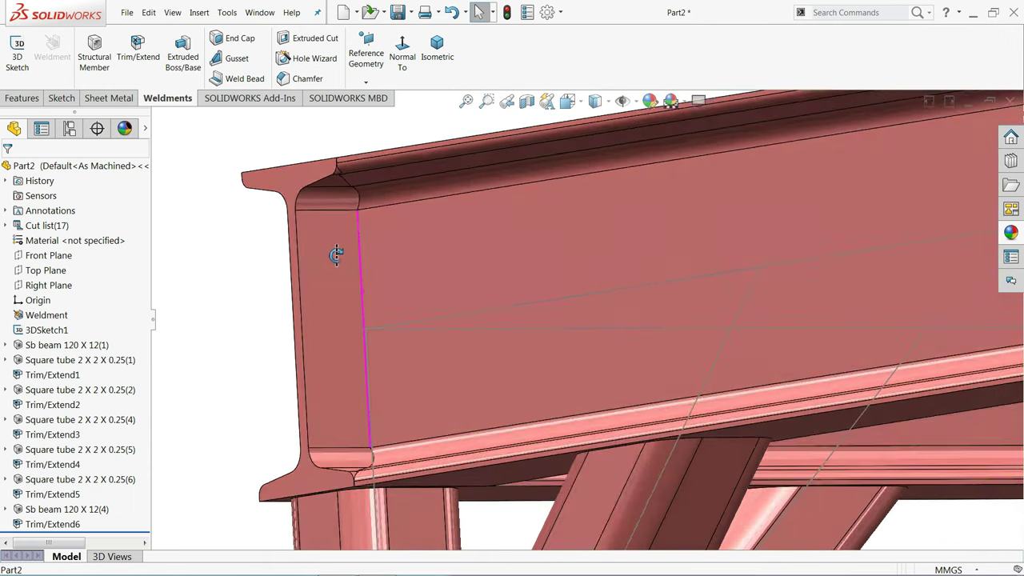
Turn on Weld Bead visibility from the View Hide/Show options
key("Escape")
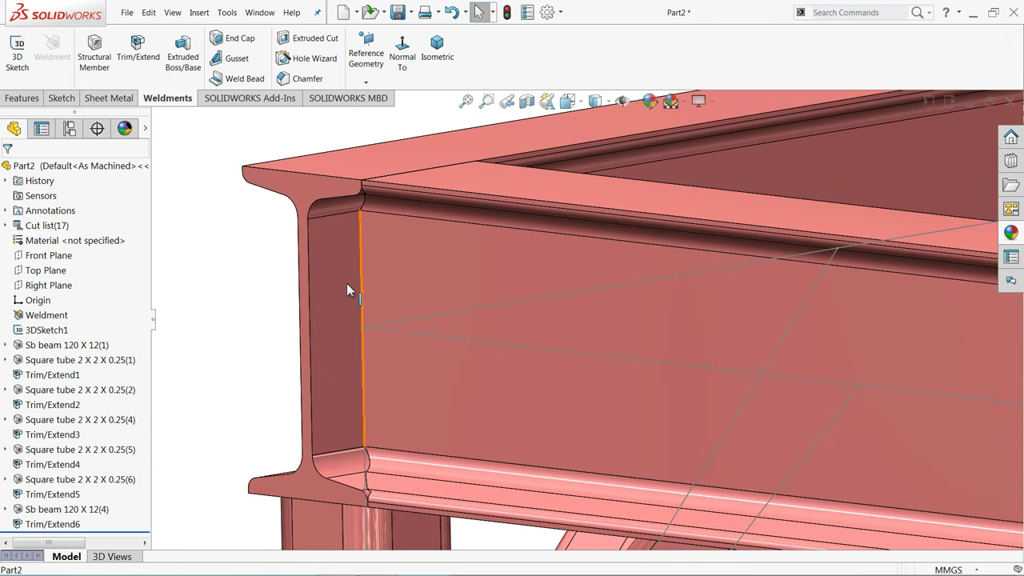
left_click(178, 14)
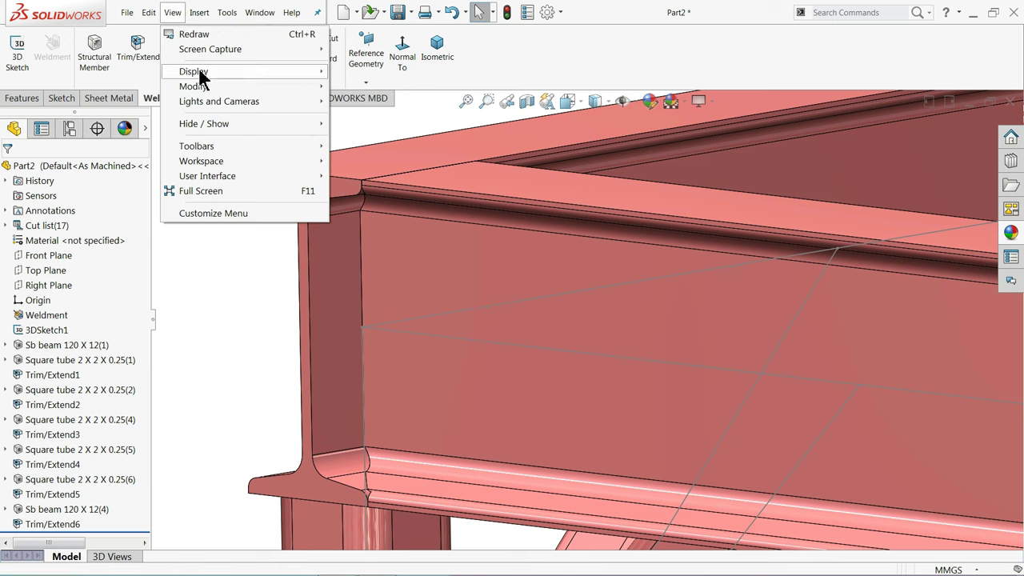
mouse_move(204, 123)
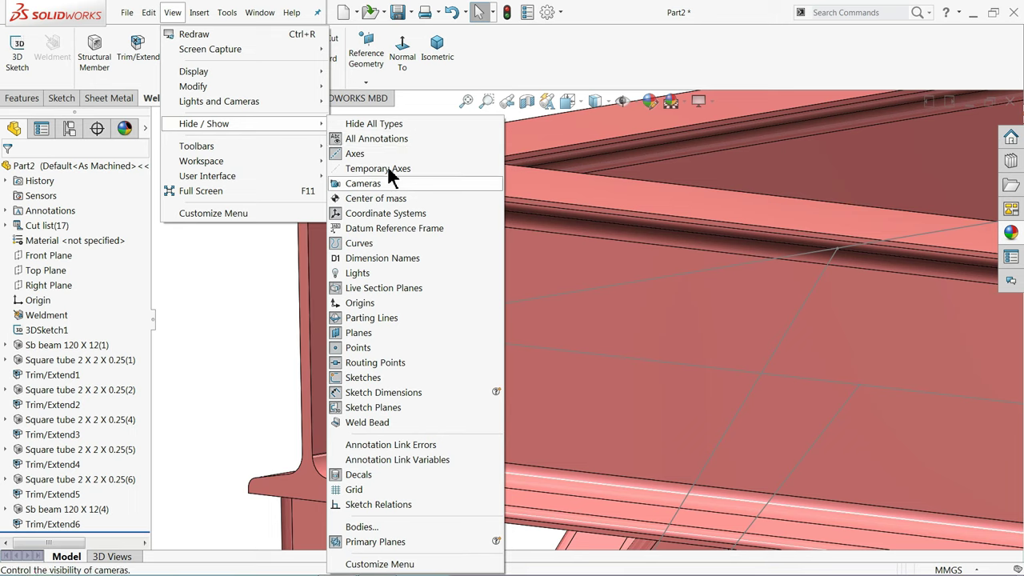
left_click(374, 425)
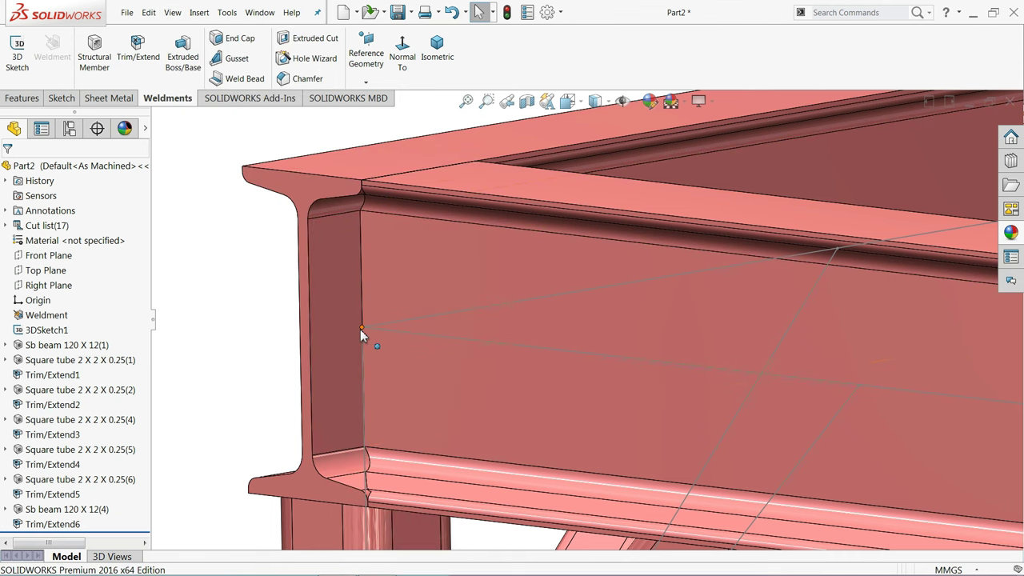
Start a 5 mm weld bead between the beam end face and web face with tangent propagation
left_click(236, 80)
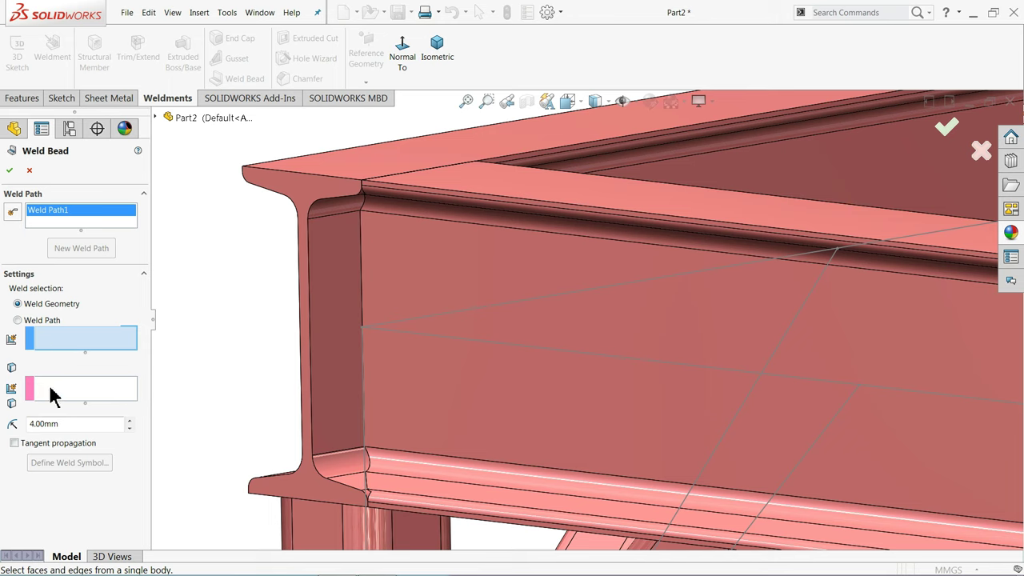
left_click(320, 305)
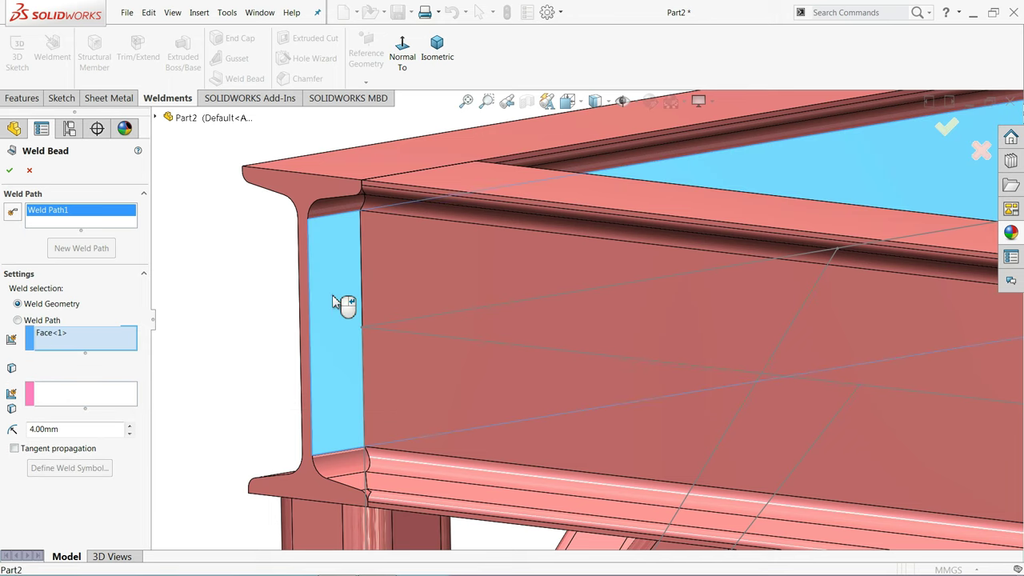
left_click(56, 394)
left_click(407, 286)
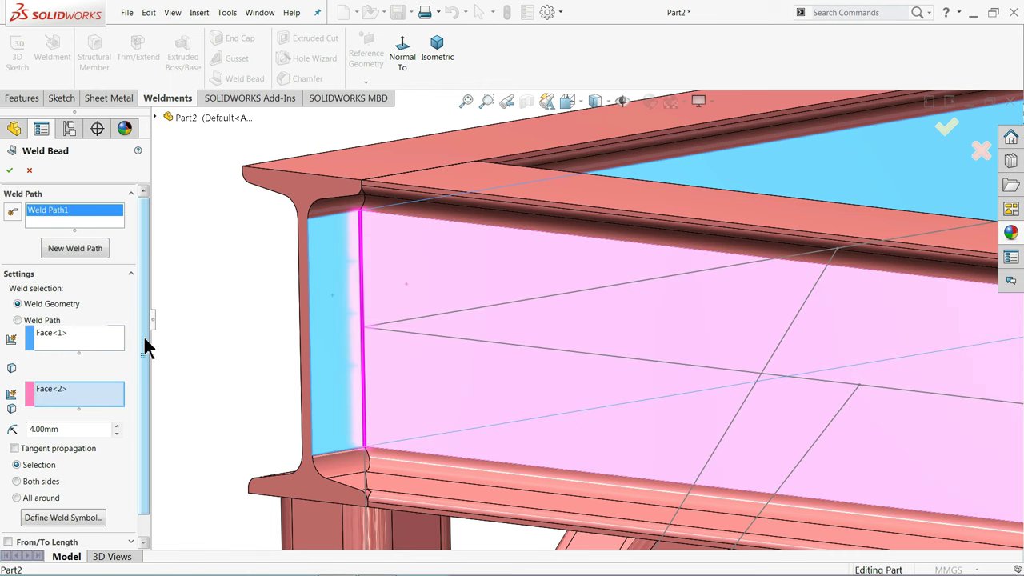
scroll(146, 346, "down", 1)
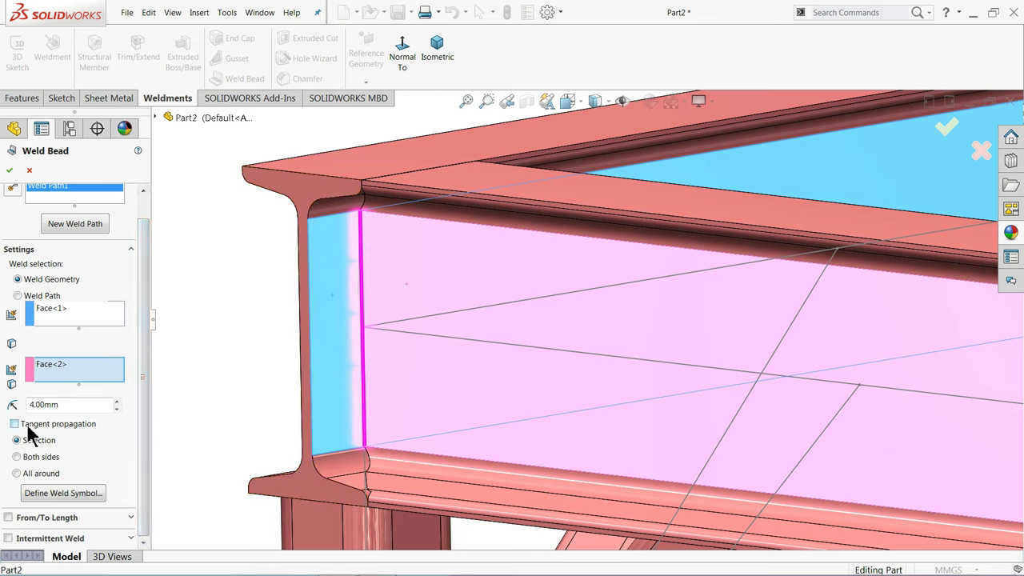
left_click_drag(68, 405, 30, 405)
type("5")
key("Return")
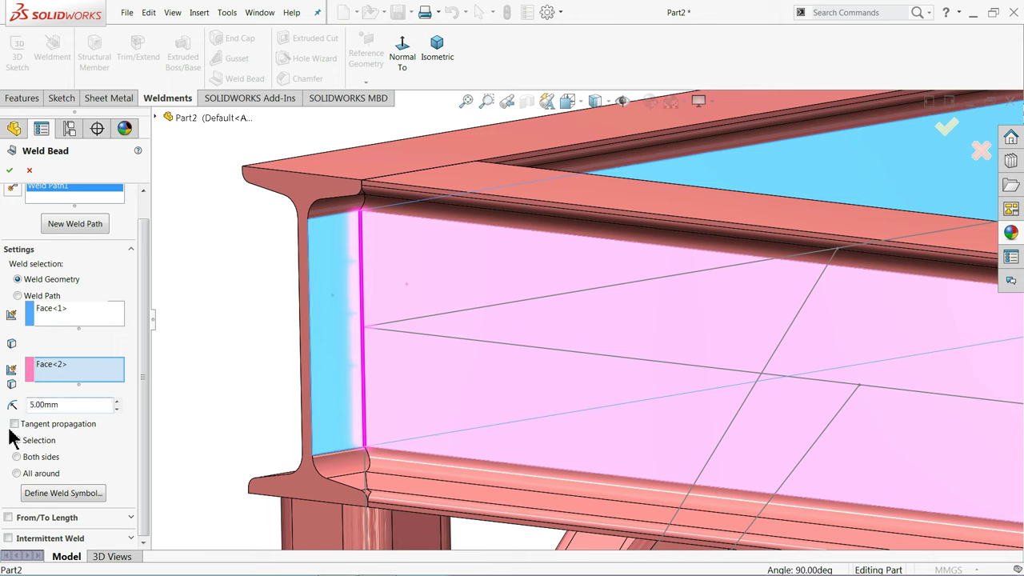
left_click(14, 426)
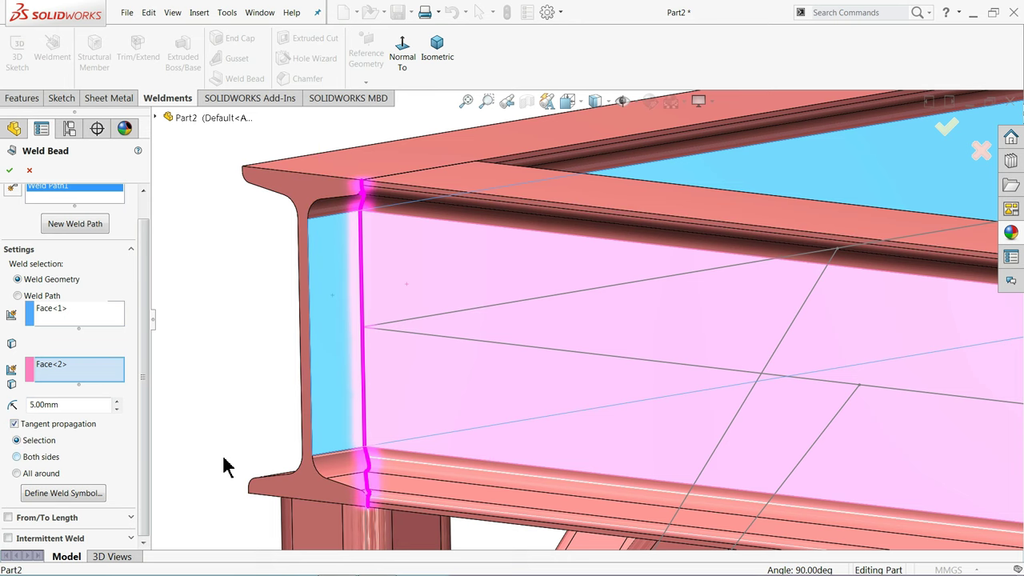
scroll(347, 416, "up", 3)
mouse_move(439, 412)
middle_mouse_down()
mouse_move(456, 402)
mouse_move(441, 403)
middle_mouse_up()
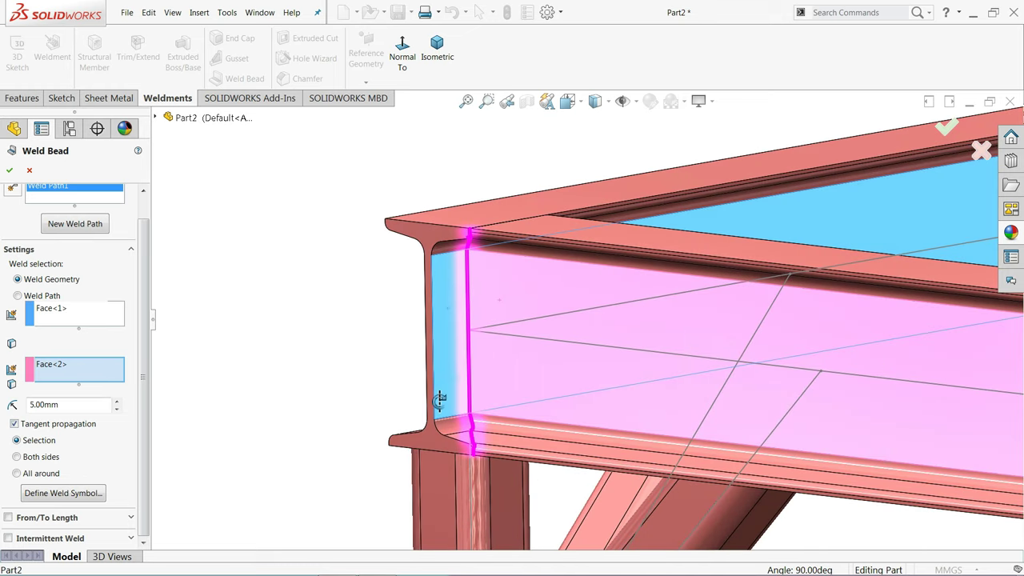
Define the fillet weld symbol for the bead, reviewing the symbol library for both sides
left_click(50, 496)
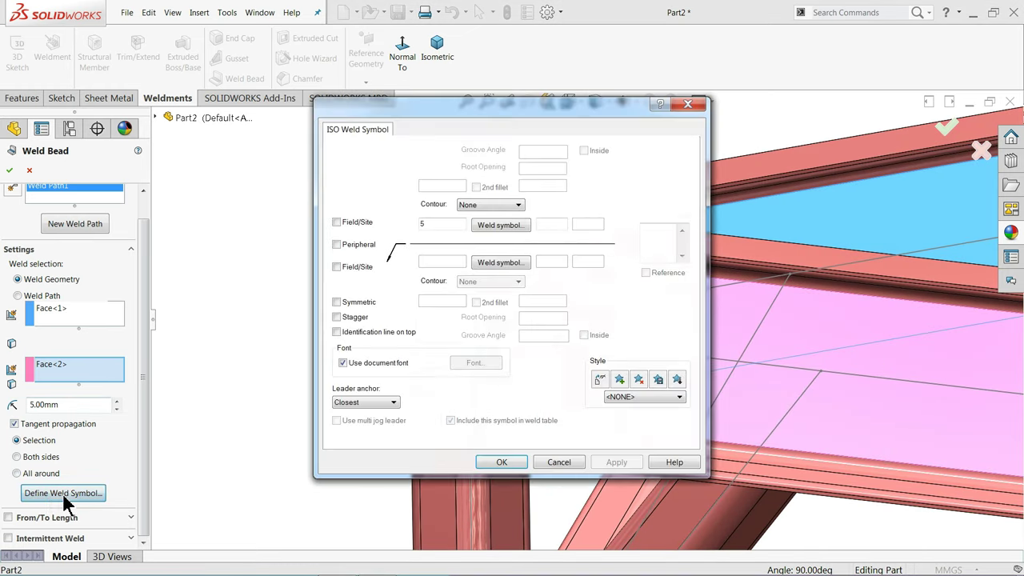
left_click(503, 261)
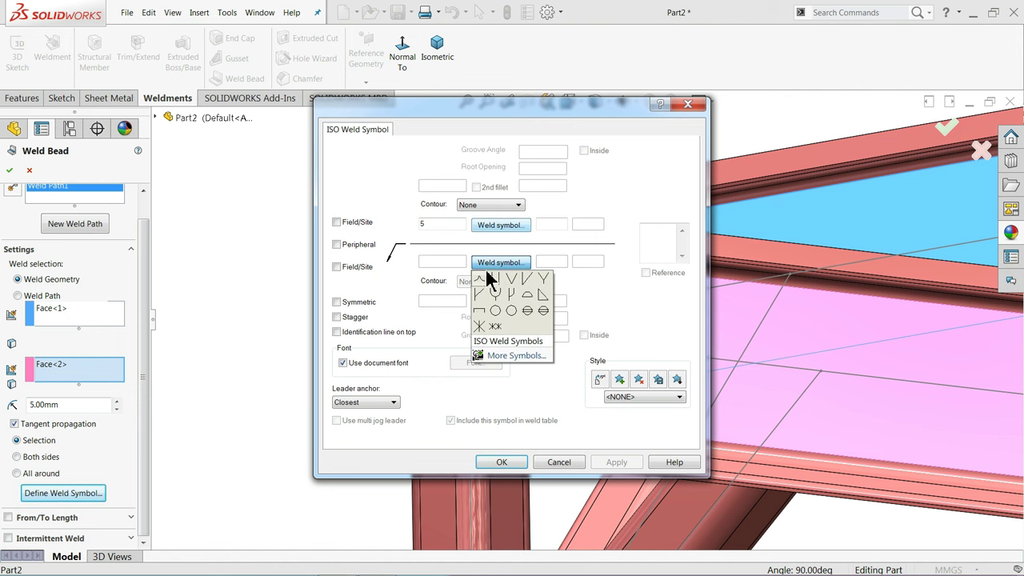
left_click(498, 357)
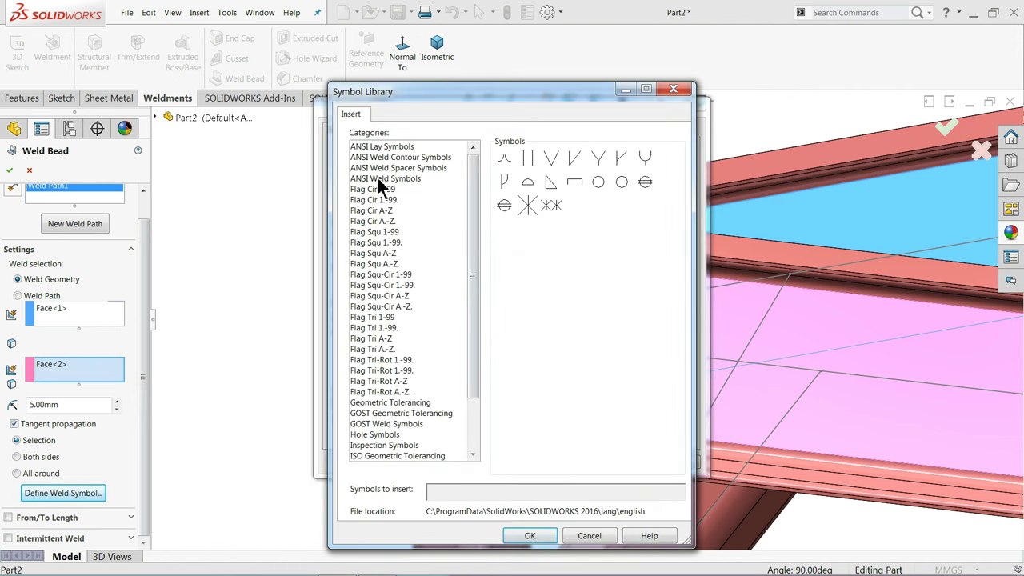
left_click(372, 189)
left_click(374, 253)
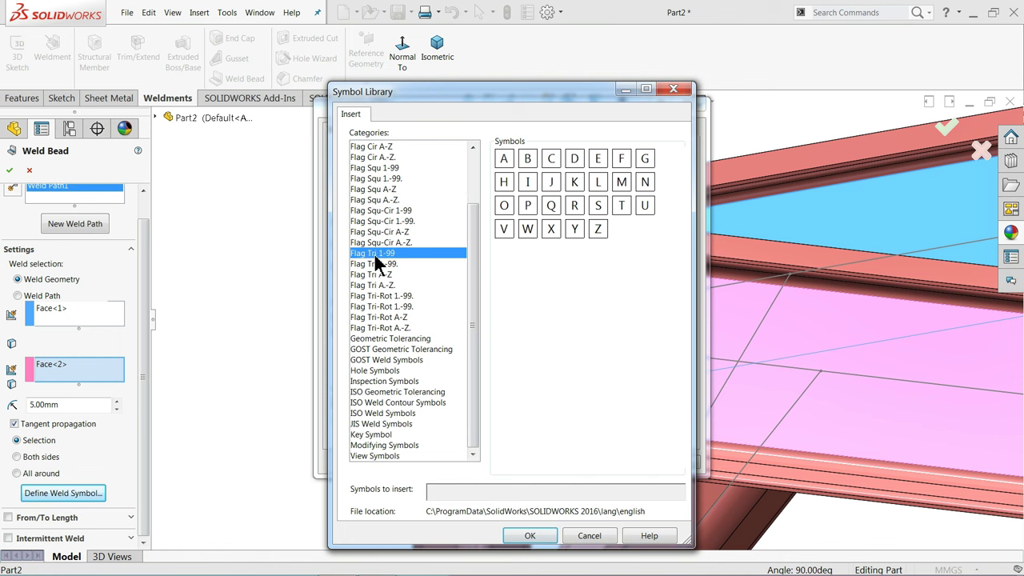
left_click(375, 327)
left_click(382, 391)
left_click(368, 146)
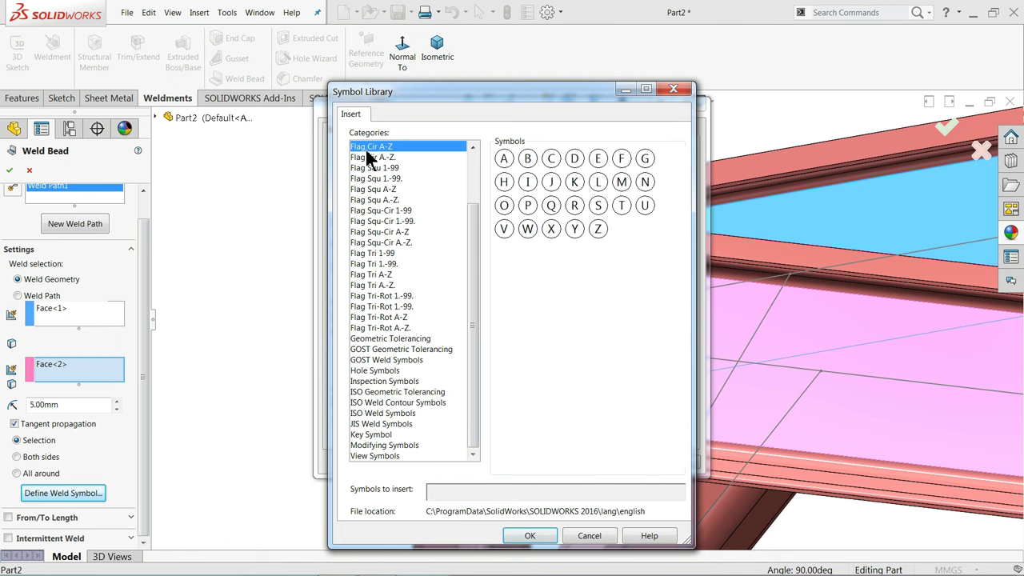
left_click(529, 537)
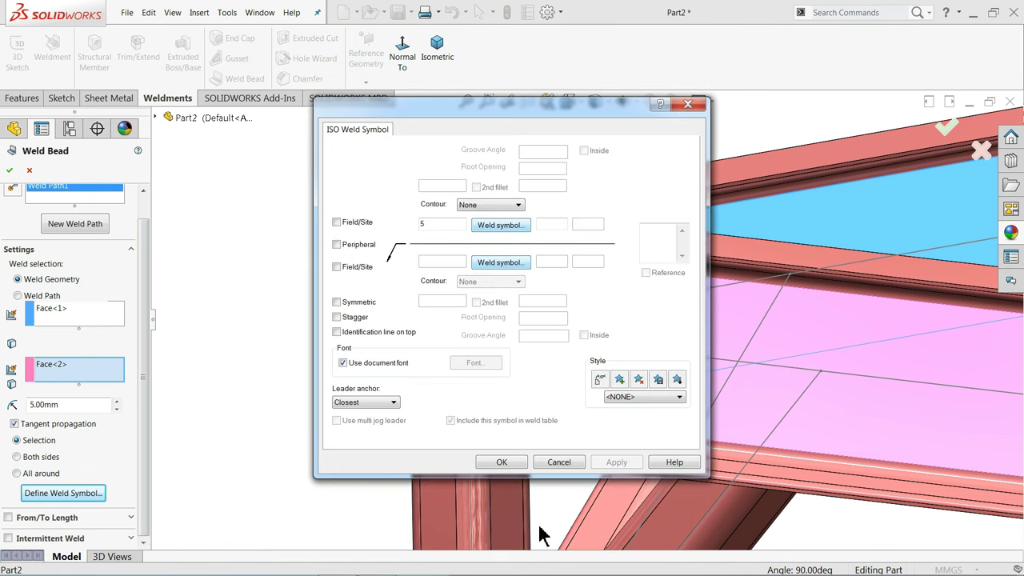
left_click(504, 227)
left_click(515, 318)
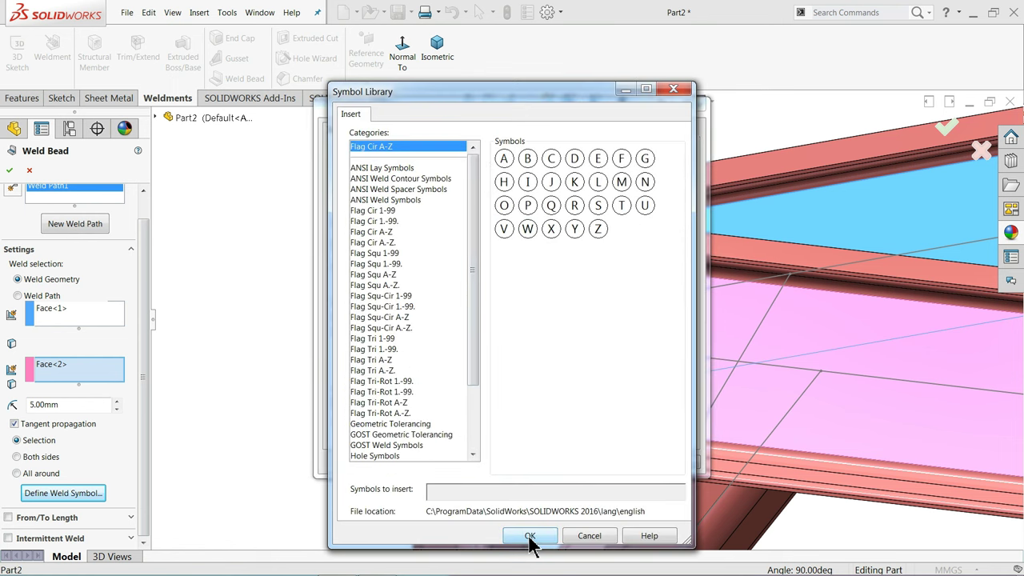
left_click(531, 538)
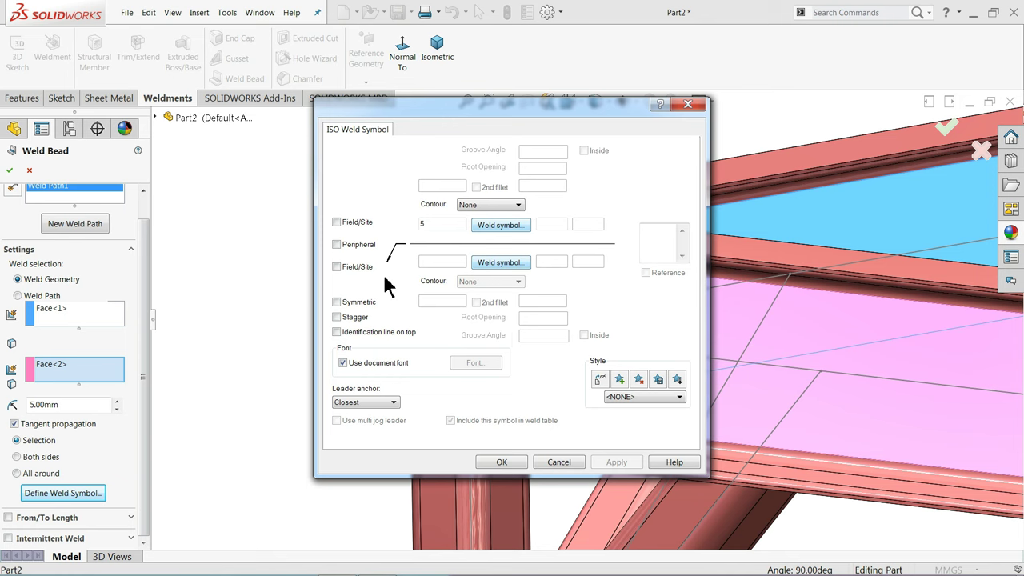
left_click(502, 461)
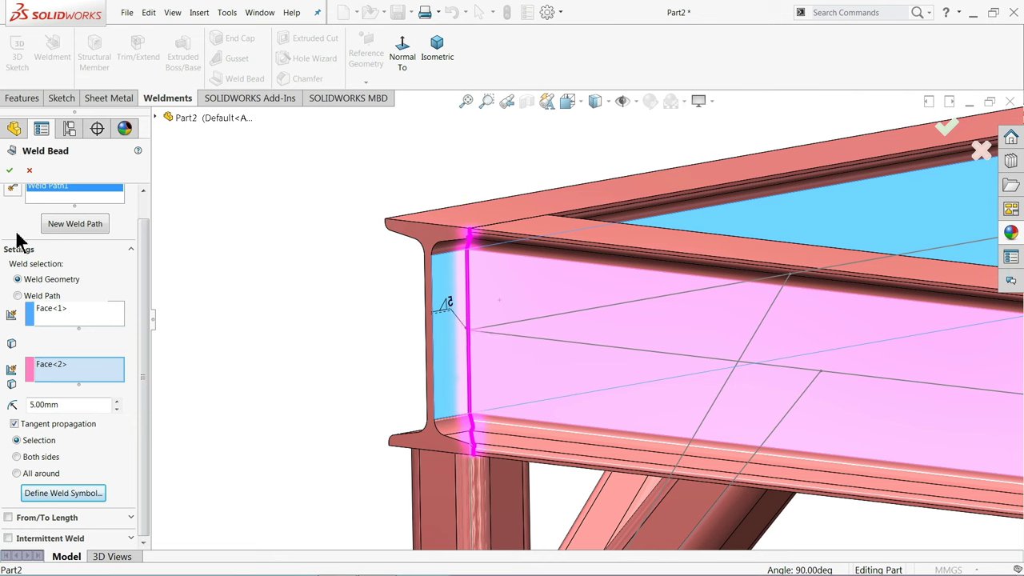
Confirm the 5 mm weld bead, then zoom and orbit to inspect the bead and its symbol
left_click(9, 170)
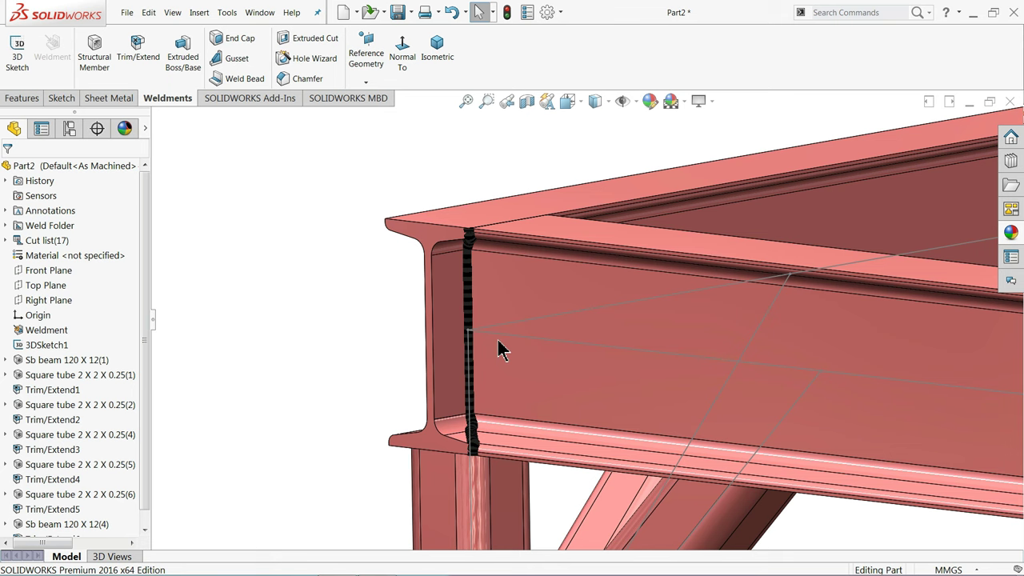
scroll(498, 351, "down", 1)
scroll(492, 352, "down", 2)
scroll(480, 358, "down", 1)
scroll(471, 373, "down", 2)
scroll(460, 360, "down", 2)
scroll(488, 393, "up", 1)
scroll(528, 440, "up", 2)
scroll(528, 468, "down", 2)
scroll(544, 460, "down", 2)
scroll(544, 452, "up", 2)
scroll(537, 440, "up", 1)
scroll(504, 352, "up", 1)
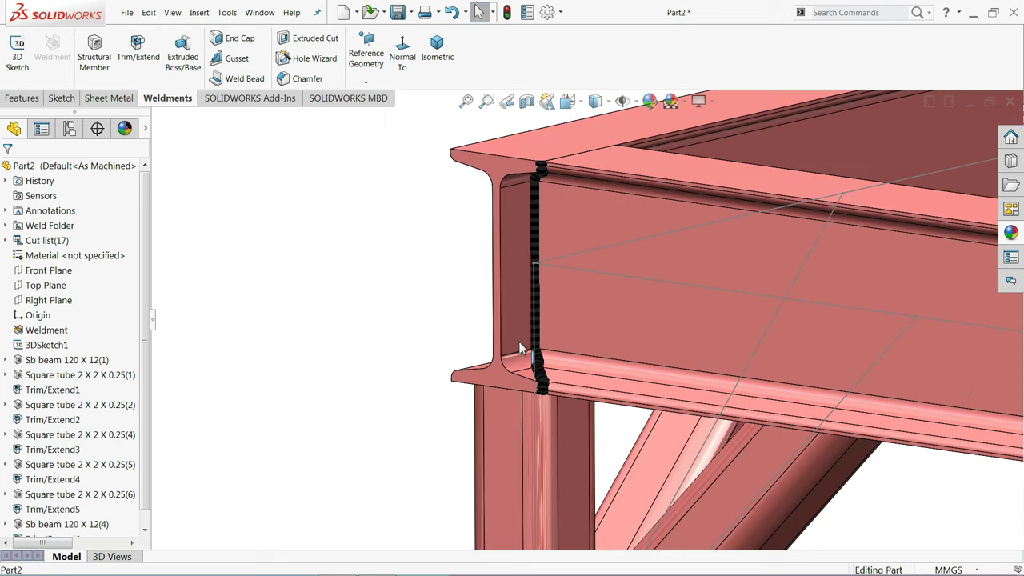
scroll(520, 348, "up", 2)
mouse_move(590, 336)
middle_mouse_down()
mouse_move(558, 320)
mouse_move(512, 325)
mouse_move(500, 352)
mouse_move(546, 328)
middle_mouse_up()
scroll(632, 299, "down", 1)
scroll(608, 296, "down", 2)
scroll(581, 294, "down", 1)
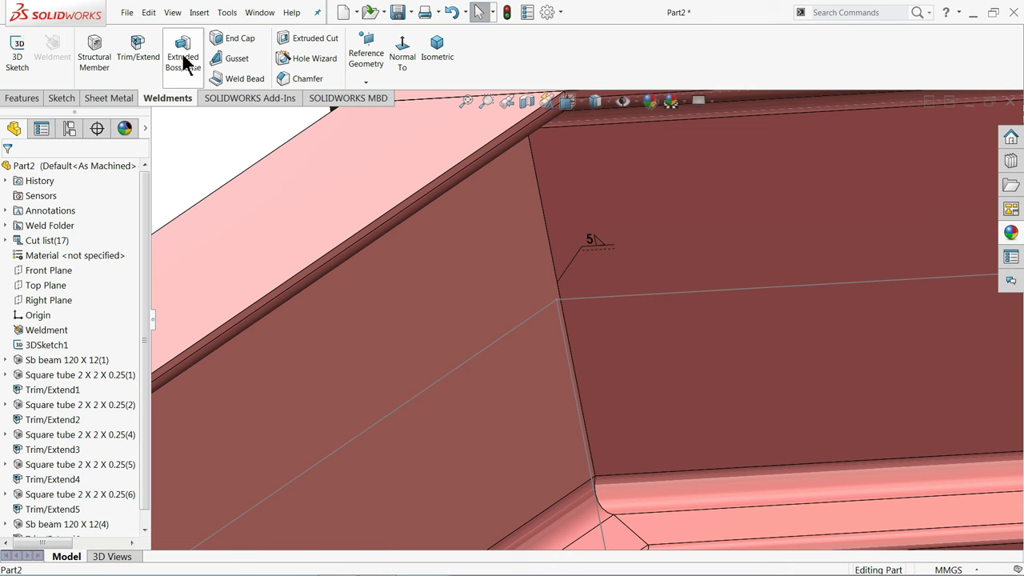
Add a second weld bead stroked across the mitered corner joint, limited to selected edges
left_click(235, 80)
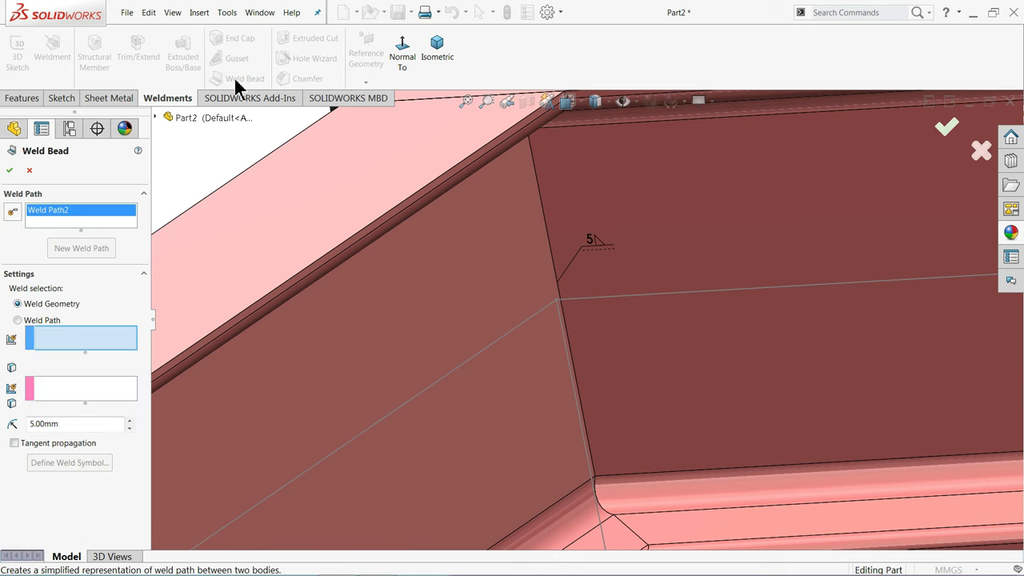
left_click(15, 213)
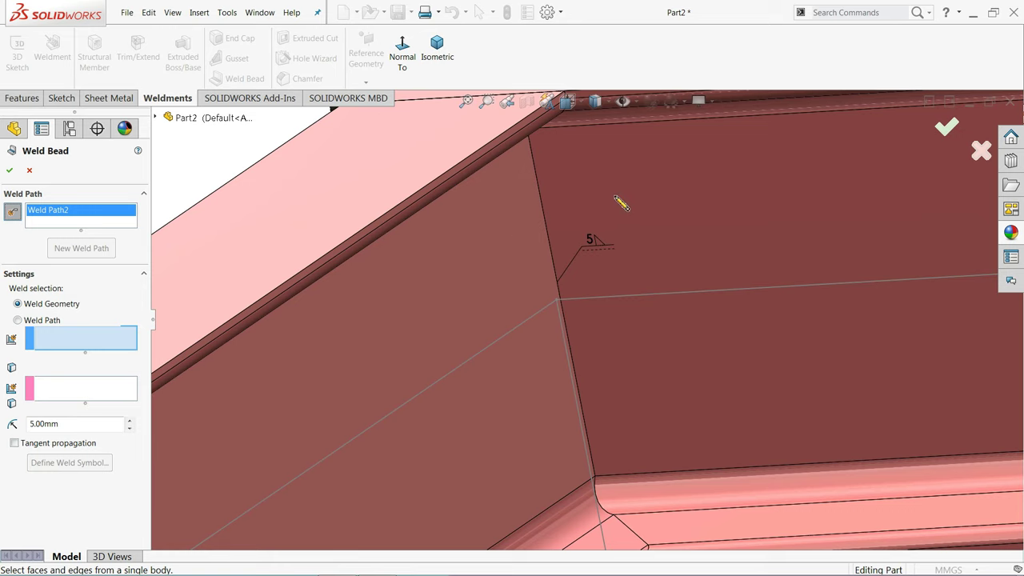
left_click_drag(612, 196, 488, 246)
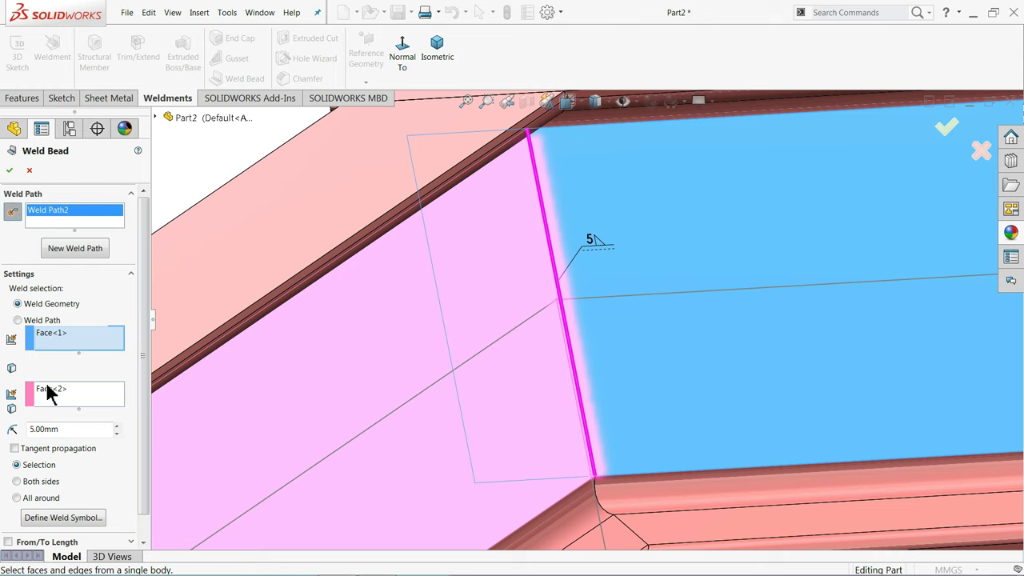
left_click(17, 498)
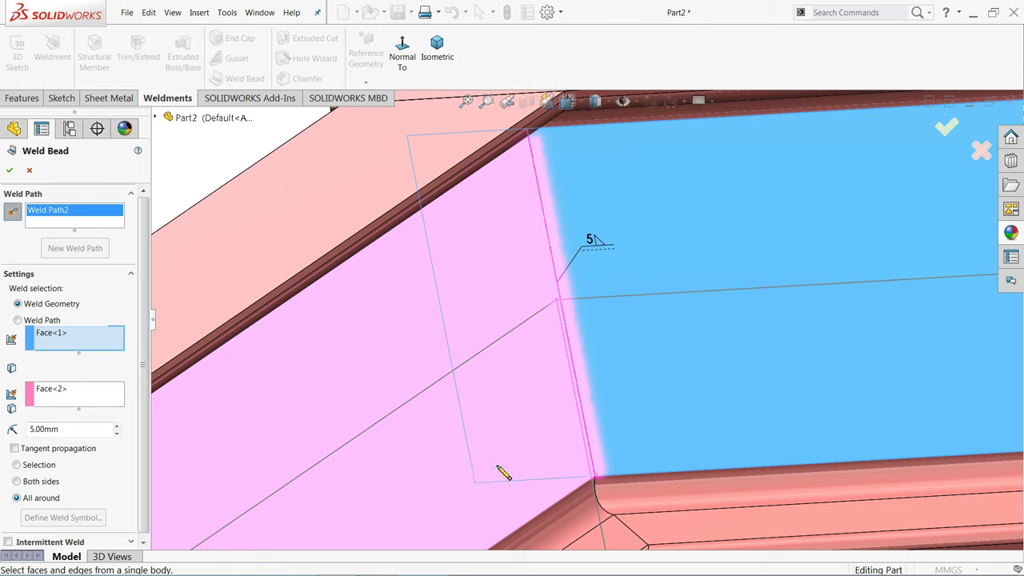
left_click(14, 449)
left_click(17, 467)
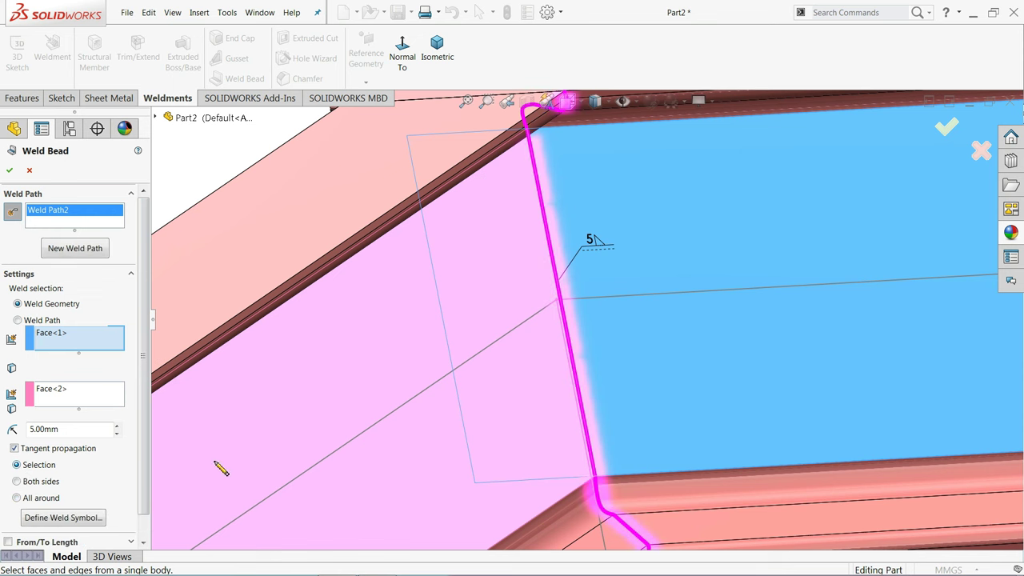
scroll(549, 457, "up", 2)
scroll(639, 463, "down", 3)
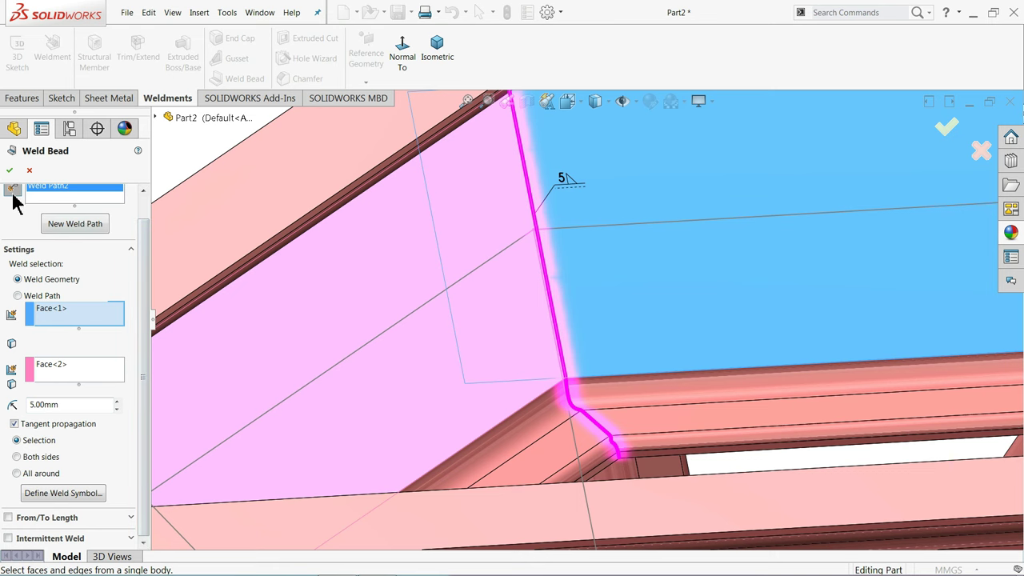
left_click(9, 169)
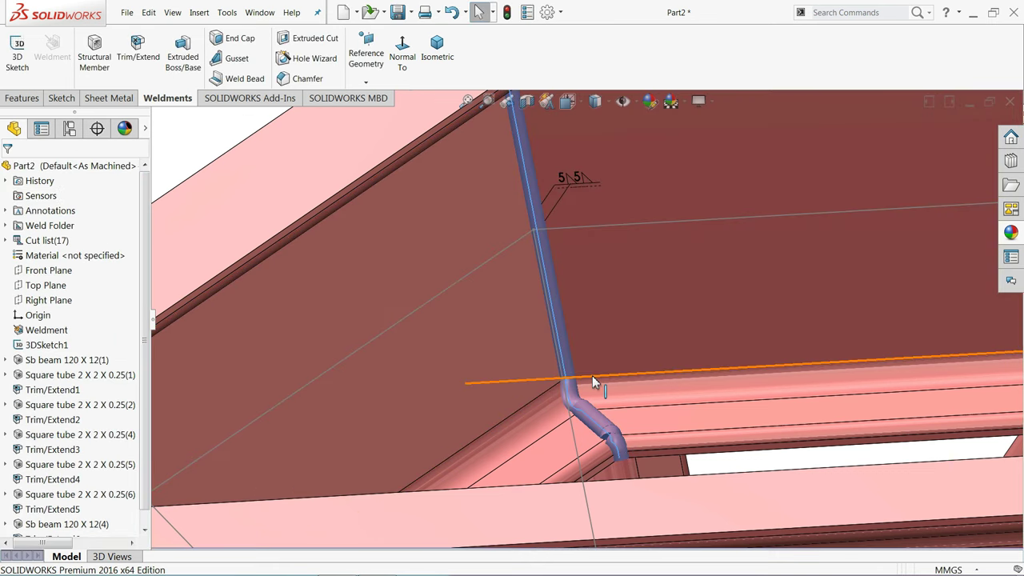
middle_click_drag(592, 376, 457, 286)
left_click(343, 178)
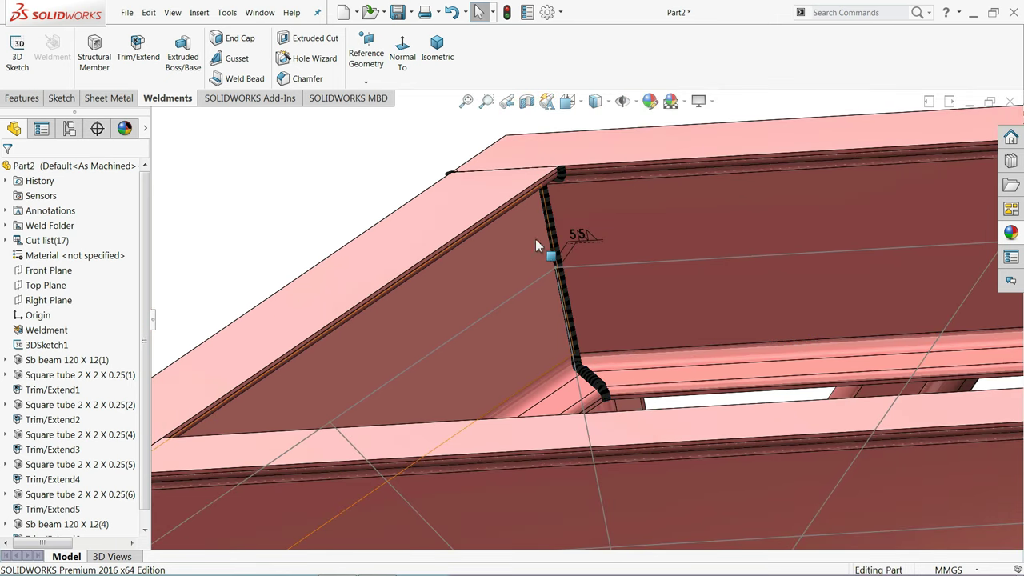
Start a weld bead and stroke across the brace-to-leg joint with Smart Weld Selection
scroll(555, 253, "up", 3)
scroll(593, 292, "up", 3)
scroll(595, 341, "up", 3)
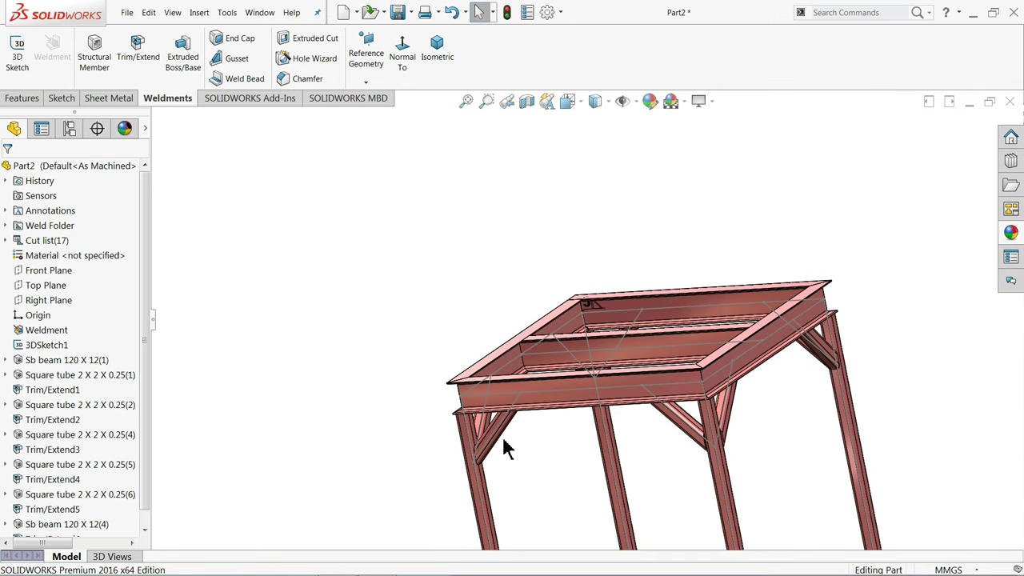
middle_click_drag(504, 440, 472, 453)
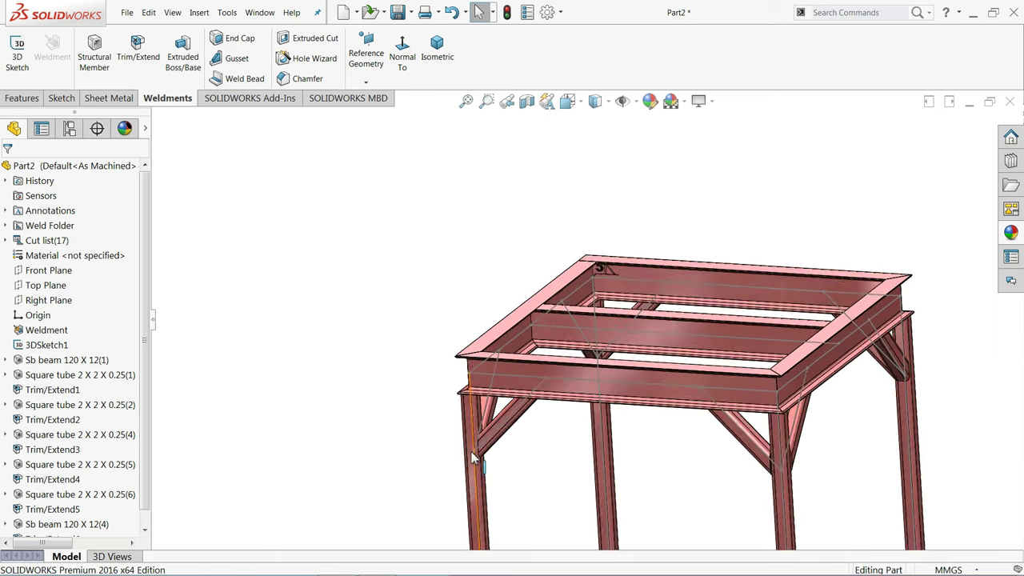
scroll(473, 458, "down", 2)
scroll(523, 430, "down", 1)
scroll(510, 407, "down", 1)
scroll(487, 348, "down", 2)
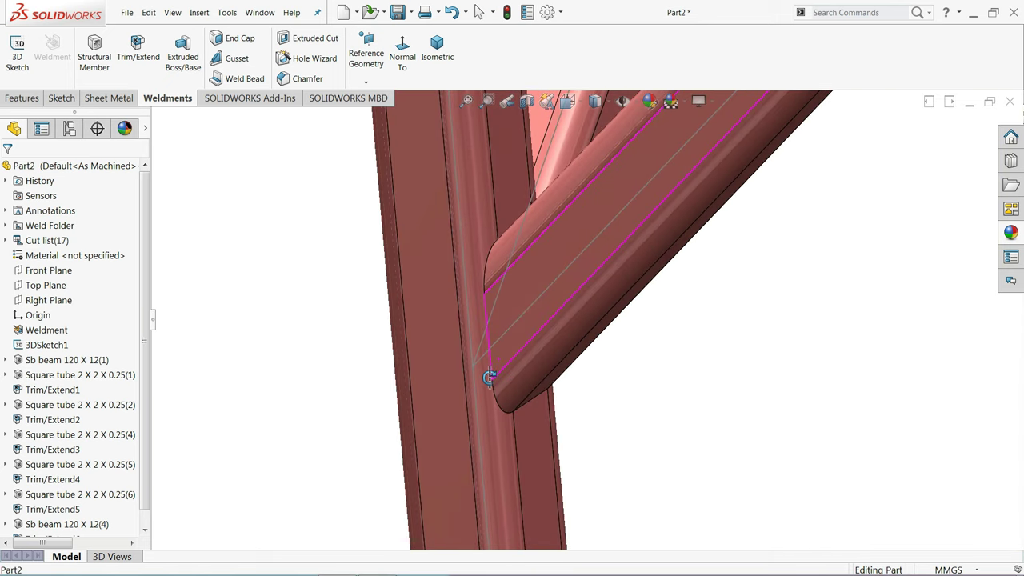
left_click(240, 79)
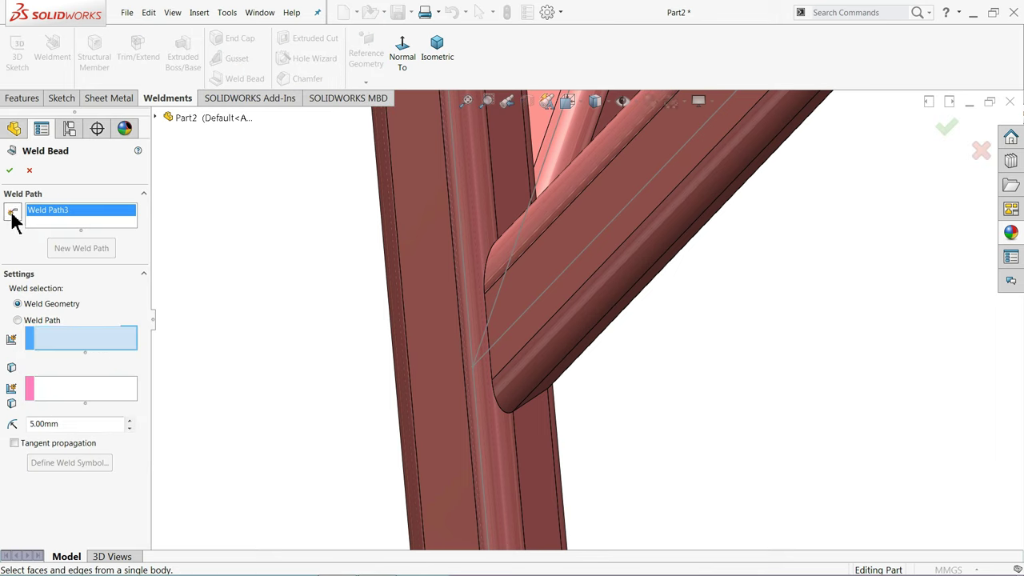
left_click(13, 212)
middle_click_drag(454, 426, 416, 359)
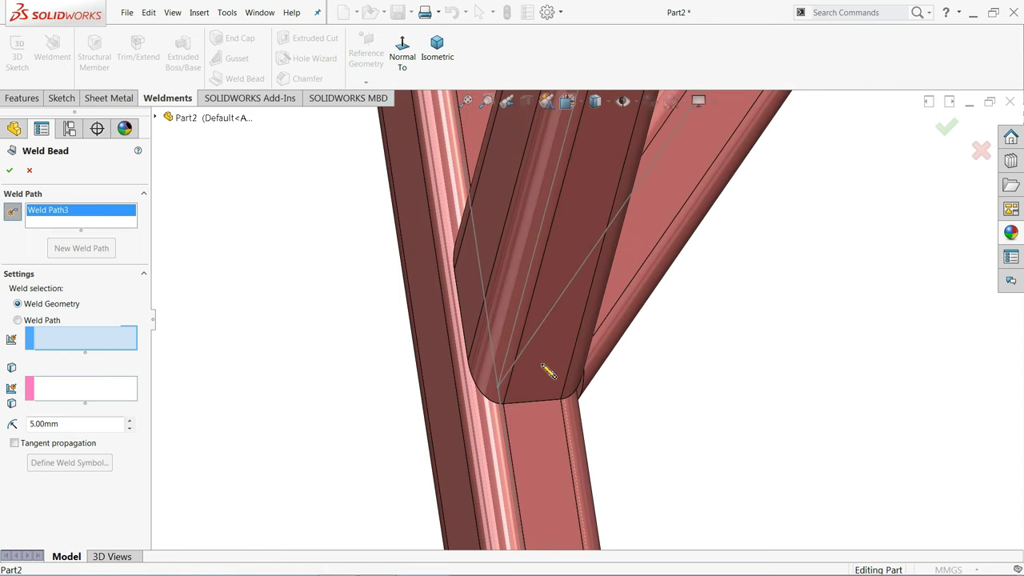
mouse_move(540, 413)
left_mouse_down()
mouse_move(540, 446)
mouse_move(540, 425)
left_mouse_up()
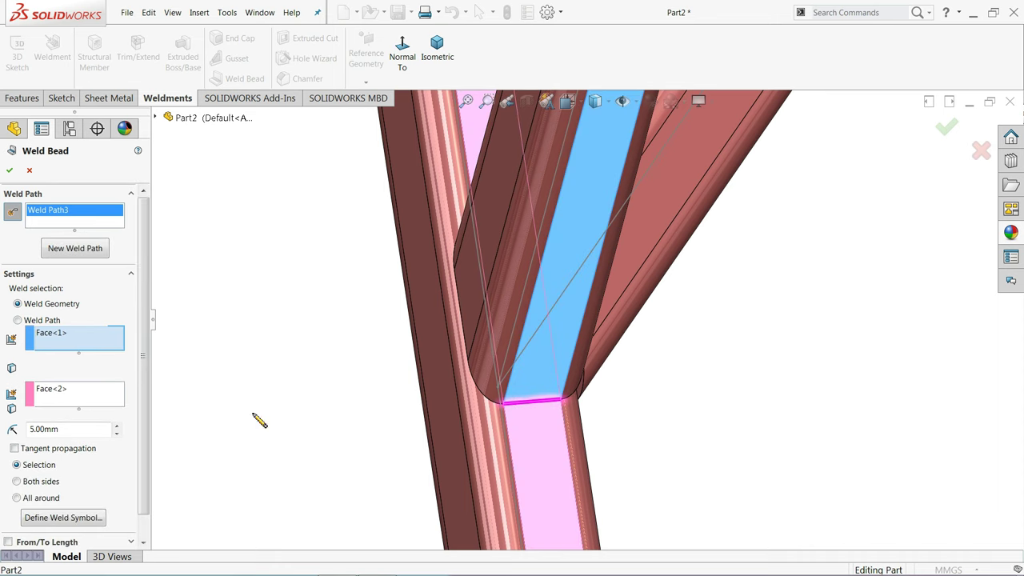
Set the brace weld to All around and confirm the bead
left_click_drag(142, 392, 142, 441)
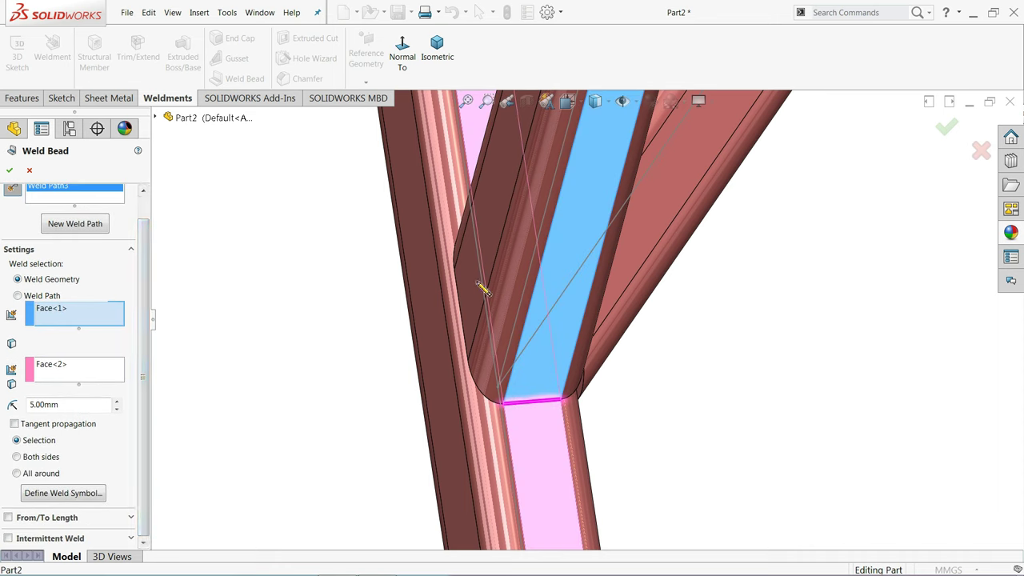
left_click(41, 473)
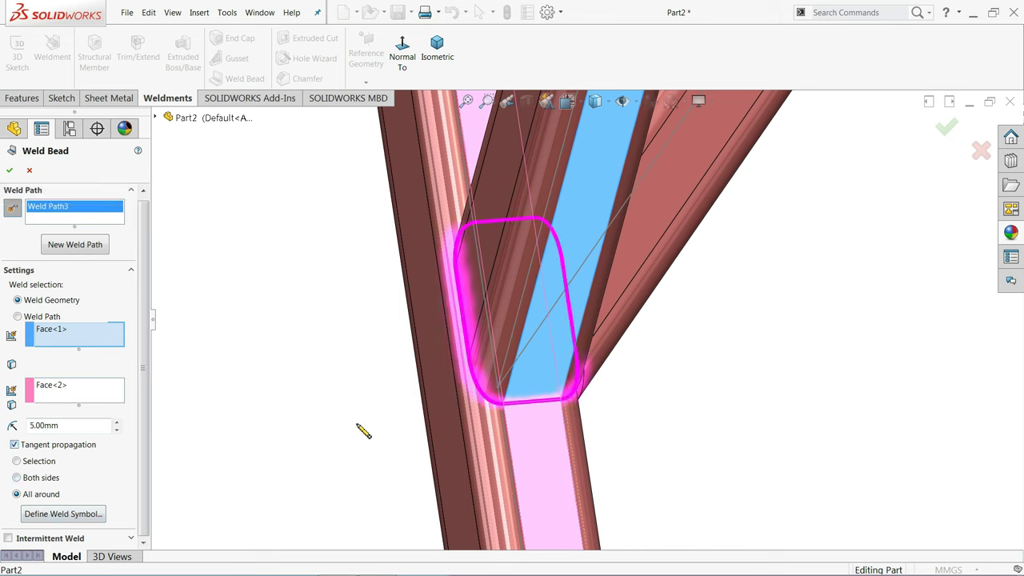
left_click(16, 462)
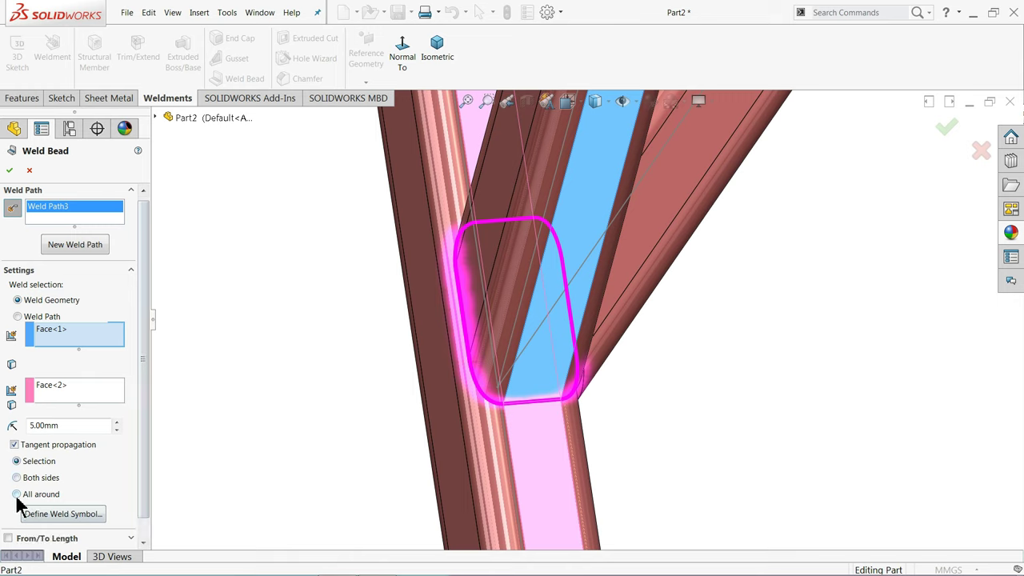
left_click(17, 495)
left_click(15, 447)
left_click(9, 171)
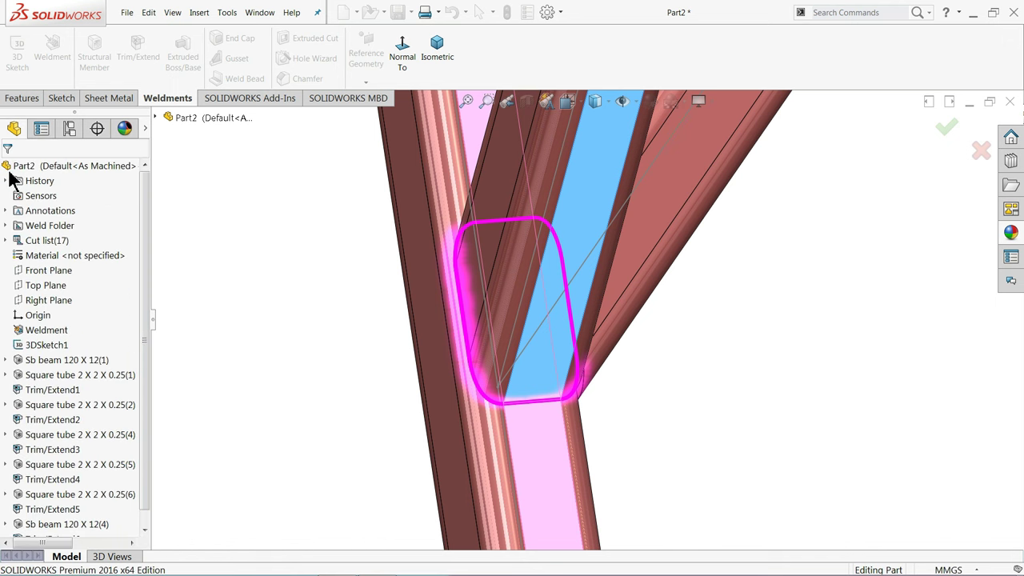
Orbit and zoom the frame toward the front leg's brace joint
scroll(444, 356, "up", 1)
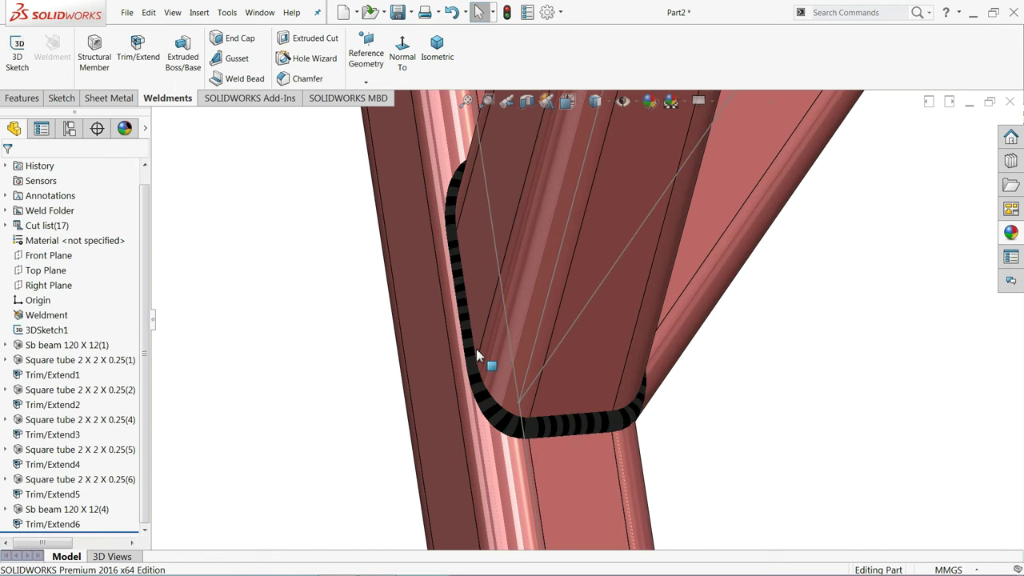
scroll(468, 353, "up", 1)
scroll(471, 352, "up", 1)
scroll(470, 352, "up", 1)
scroll(471, 352, "up", 2)
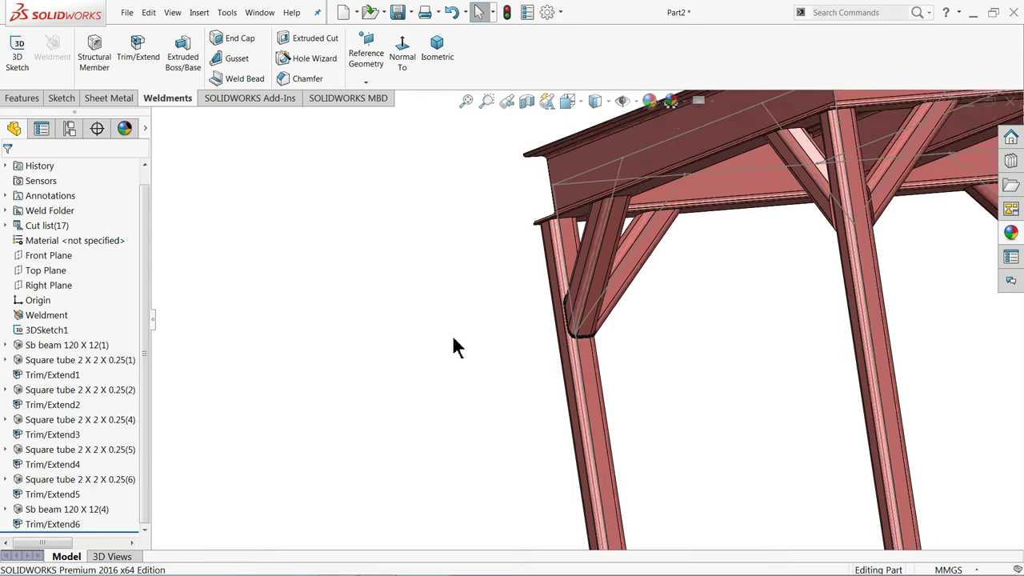
scroll(456, 345, "up", 2)
scroll(508, 311, "up", 1)
mouse_move(485, 290)
middle_mouse_down()
mouse_move(451, 371)
mouse_move(427, 345)
mouse_move(498, 324)
mouse_move(582, 385)
mouse_move(647, 360)
mouse_move(626, 383)
middle_mouse_up()
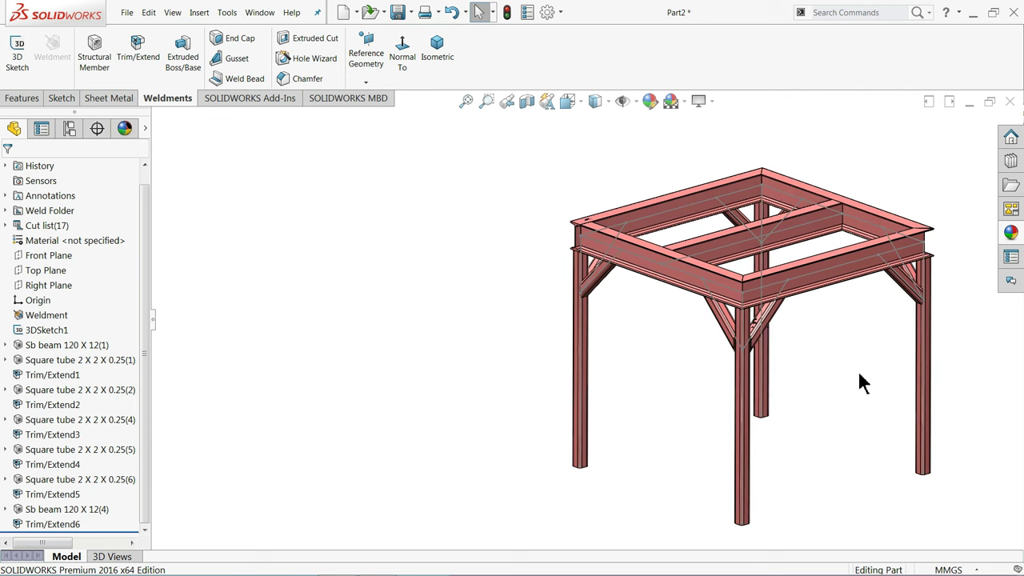
key("ctrl+Left")
scroll(932, 372, "down", 2)
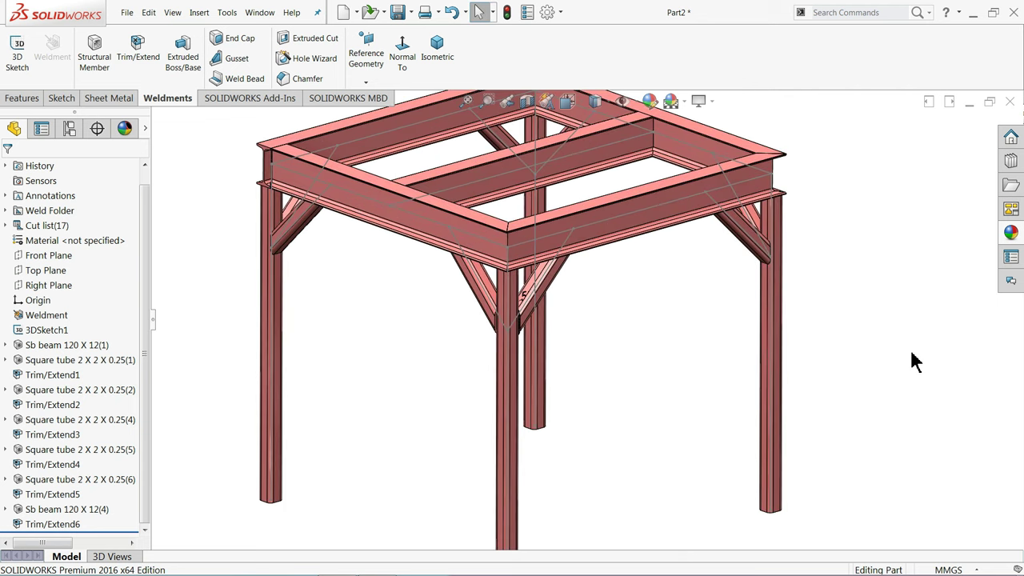
scroll(736, 348, "up", 1)
scroll(643, 283, "up", 2)
scroll(633, 288, "down", 2)
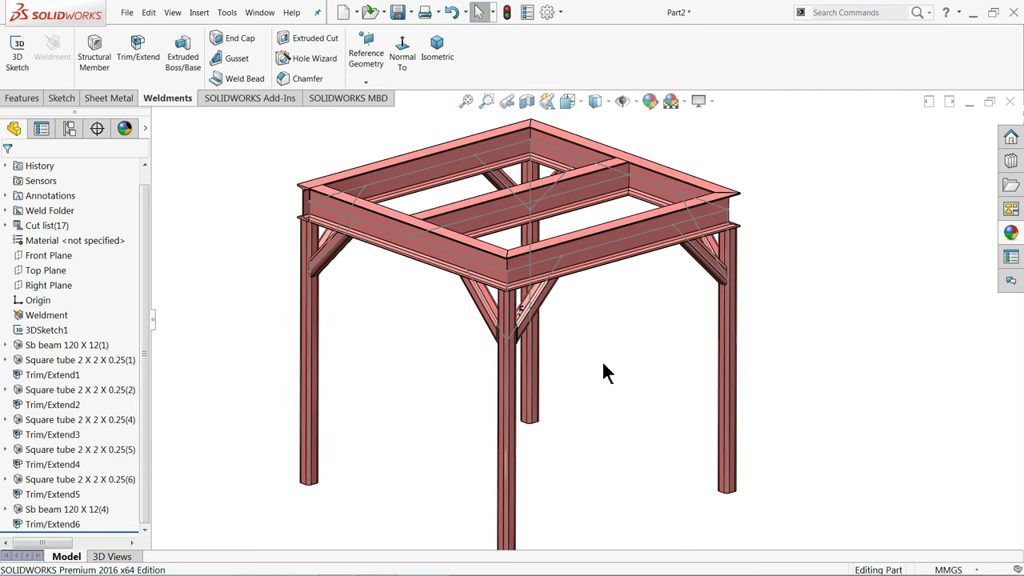
middle_click_drag(604, 371, 601, 356)
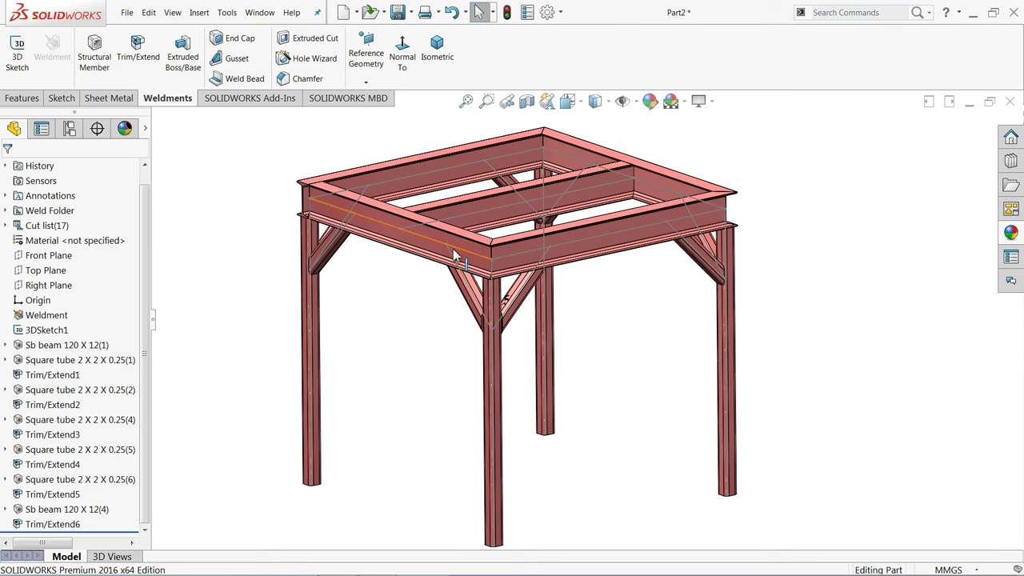
left_click(480, 233)
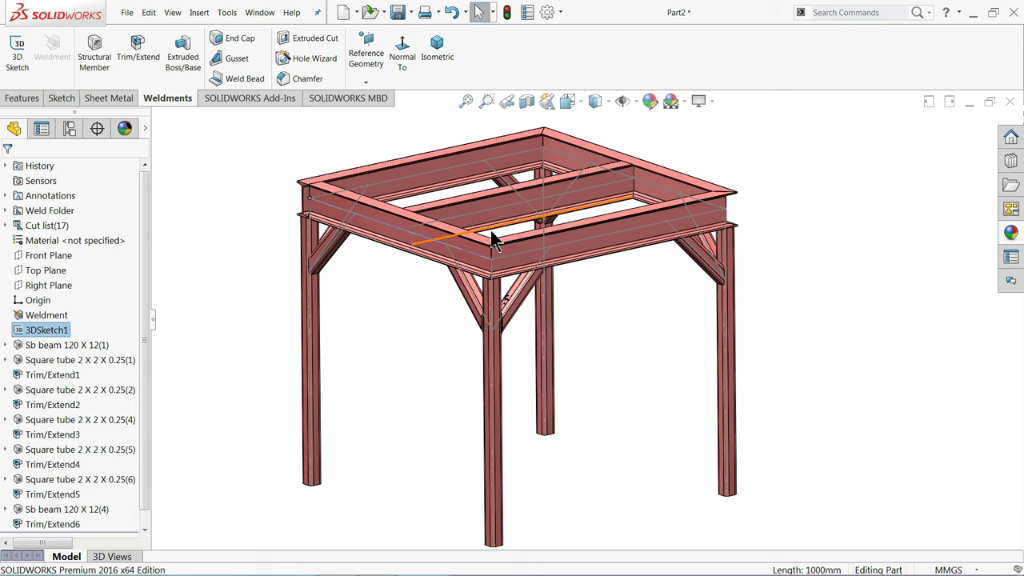
left_click(407, 304)
middle_click_drag(411, 345, 412, 342)
scroll(494, 326, "down", 5)
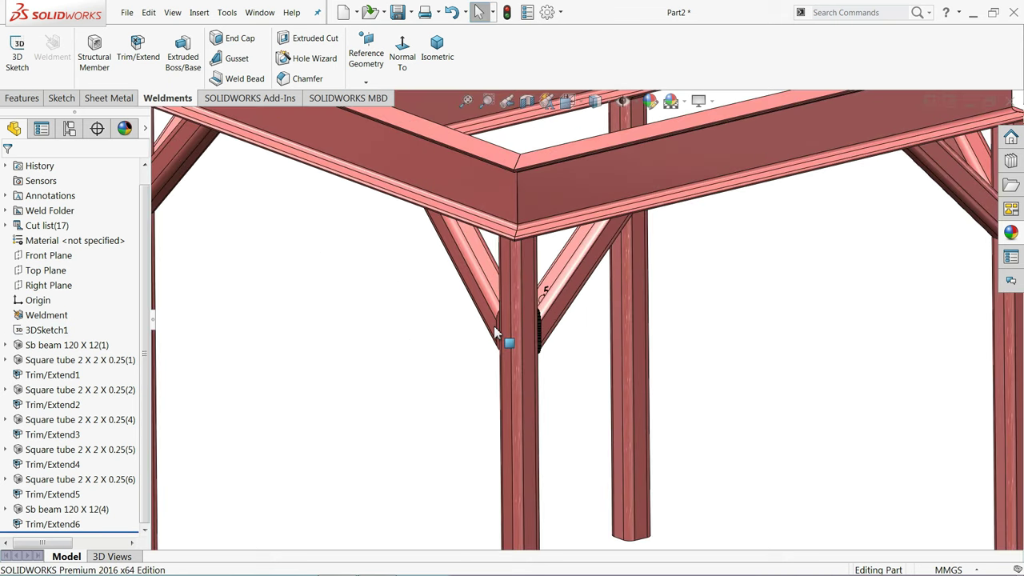
Drag the 5 weld symbol out beside the joint and view the whole frame
left_click_drag(547, 295, 586, 365)
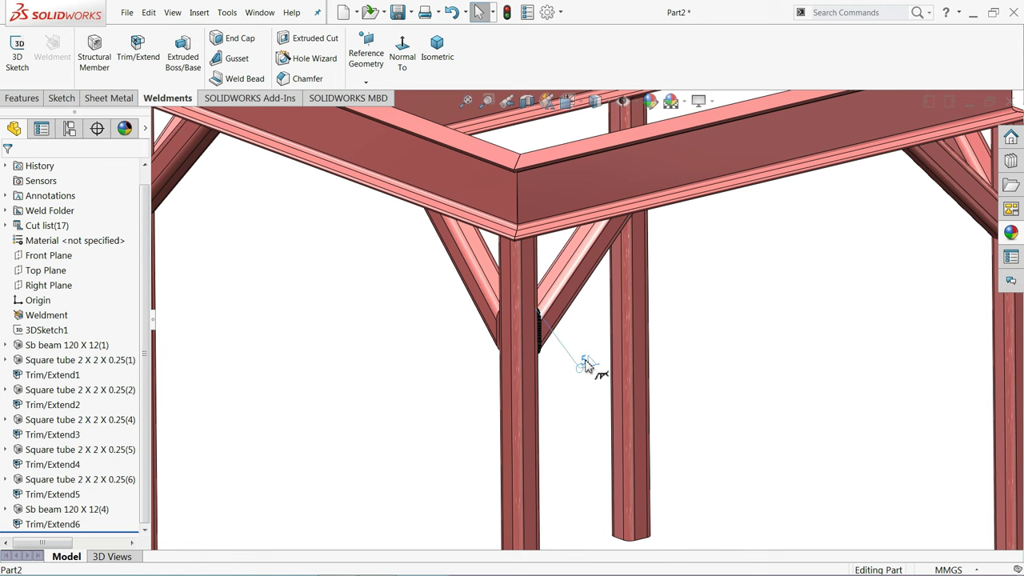
key("z")
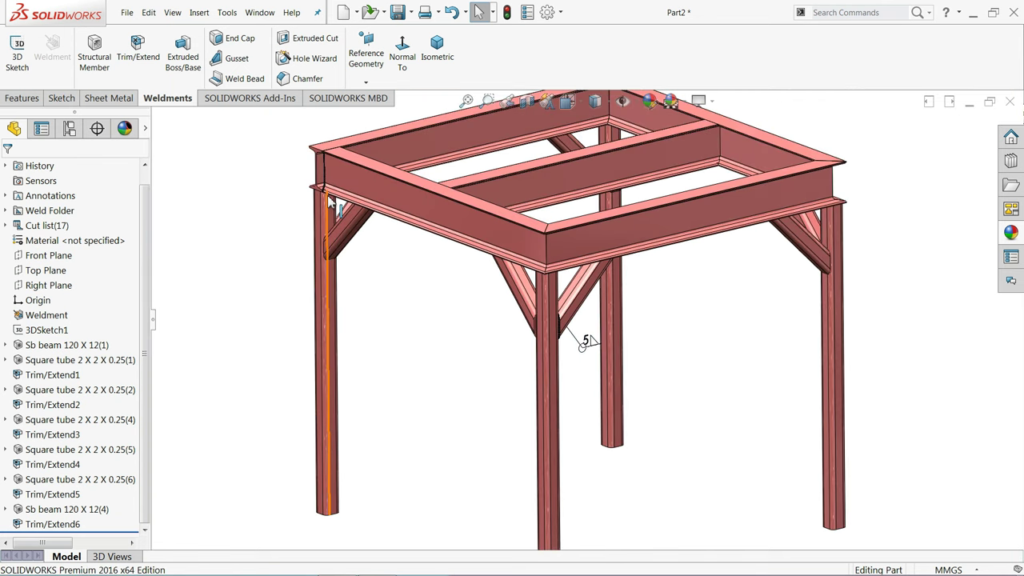
scroll(418, 311, "up", 2)
mouse_move(432, 343)
middle_mouse_down()
mouse_move(439, 321)
mouse_move(432, 344)
middle_mouse_up()
scroll(613, 354, "up", 3)
scroll(629, 339, "down", 3)
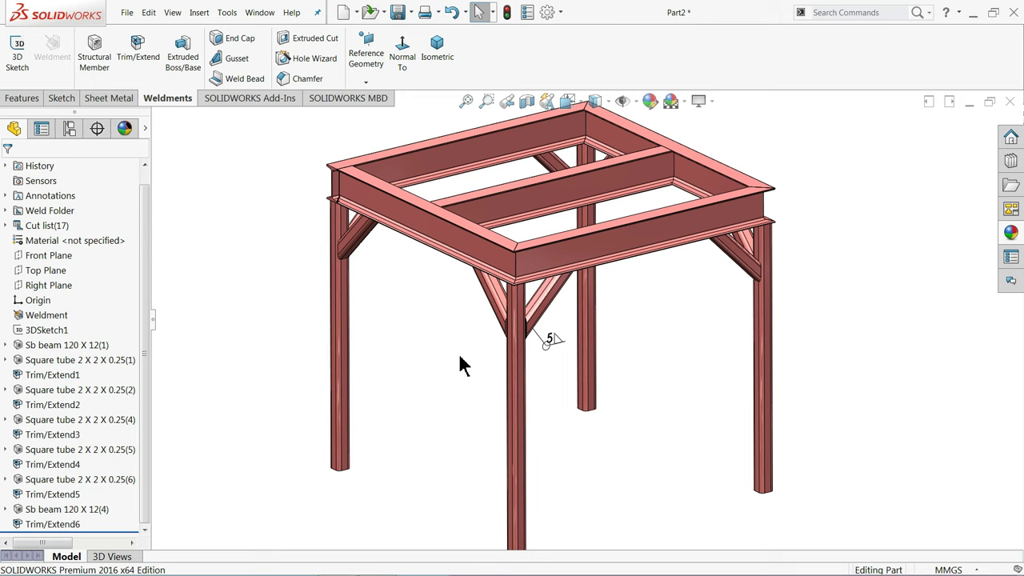
middle_click_drag(458, 353, 448, 356)
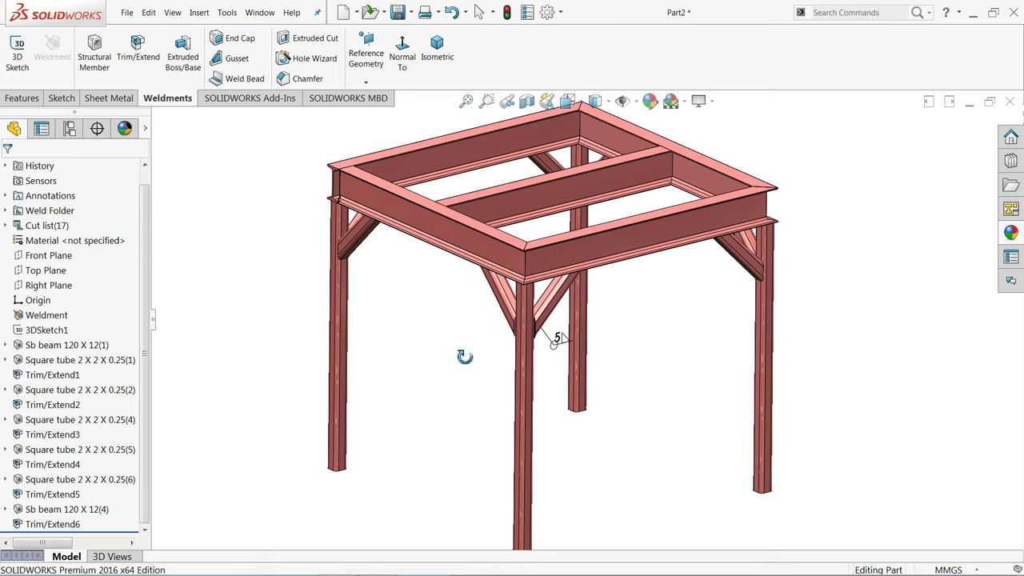